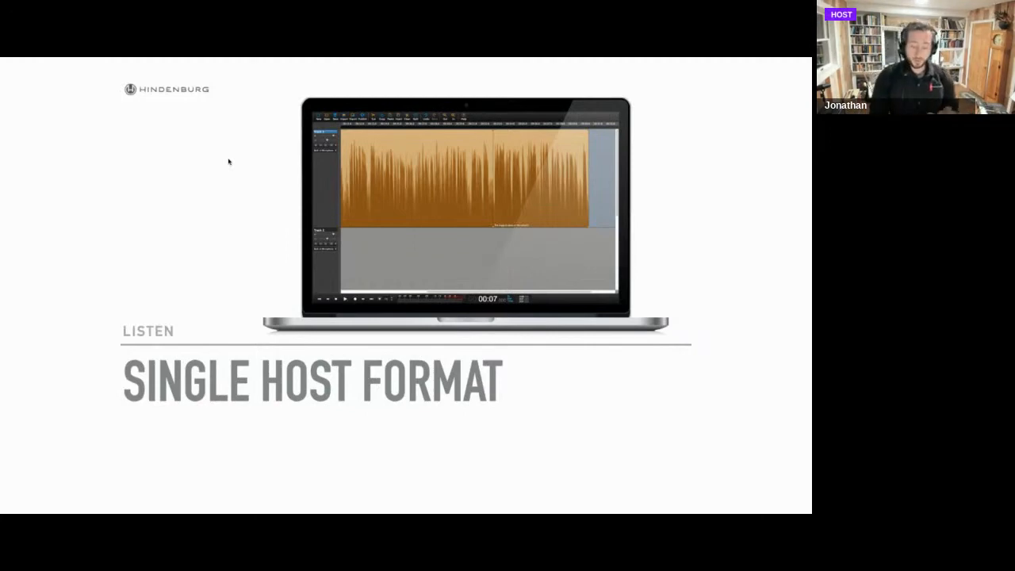
Advance the presentation to the "How to do it…" slide, show its bullet list, and leave the slideshow.
{"action": "key", "text": "Right"}
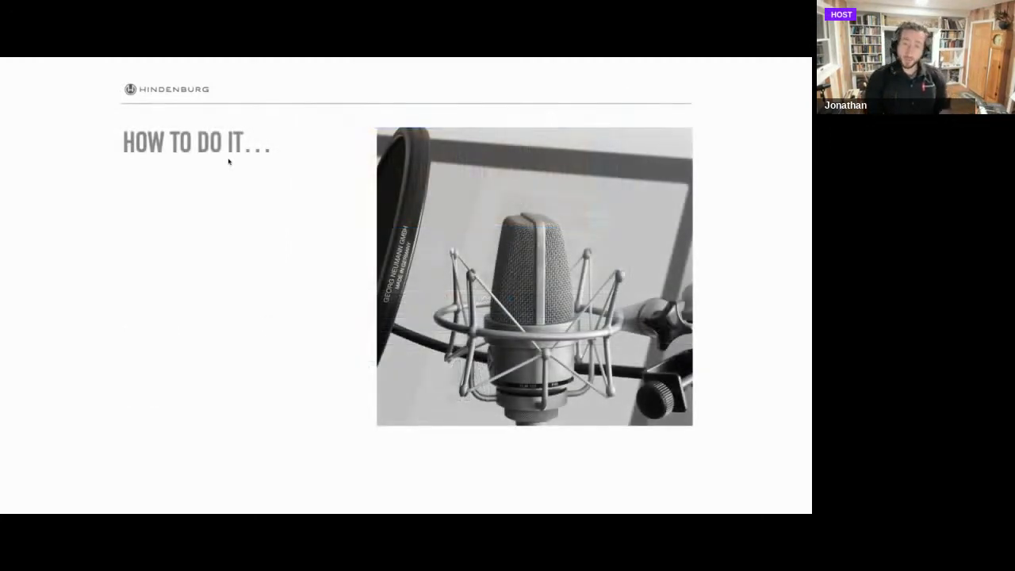
{"action": "key", "text": "Right"}
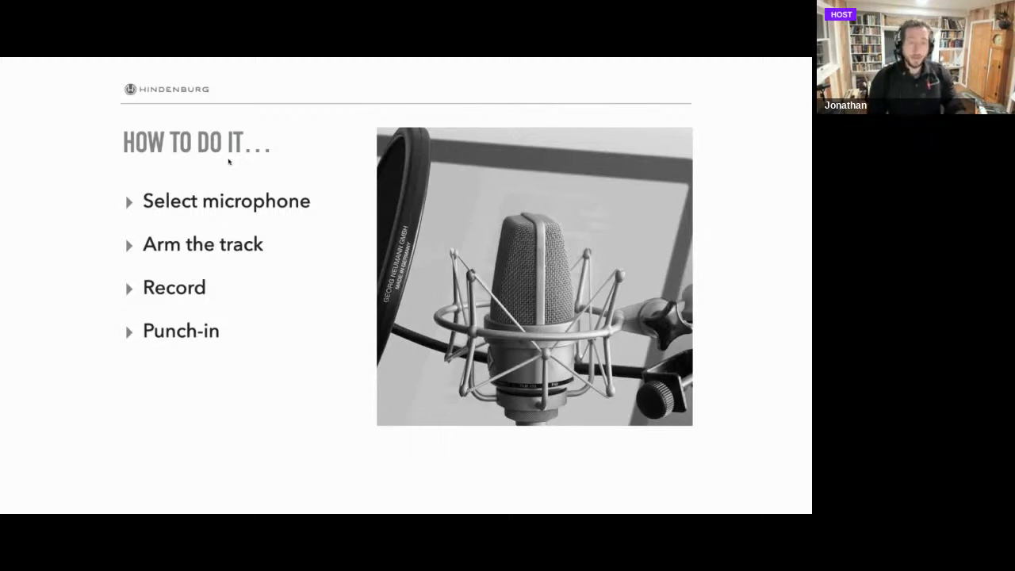
{"action": "key", "text": "Escape"}
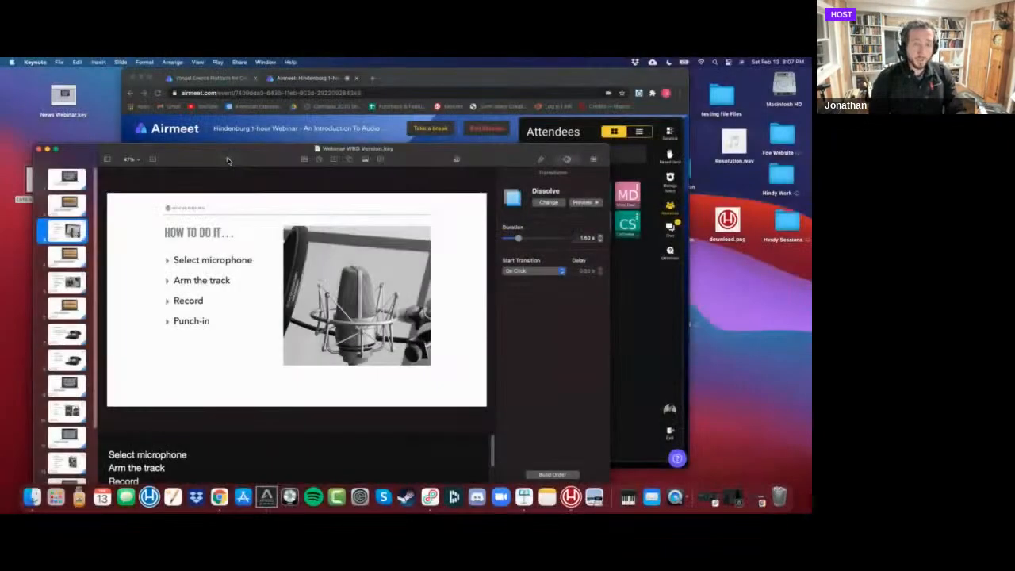
Switch to Hindenburg and create a new empty session.
{"action": "key", "text": "super+Tab"}
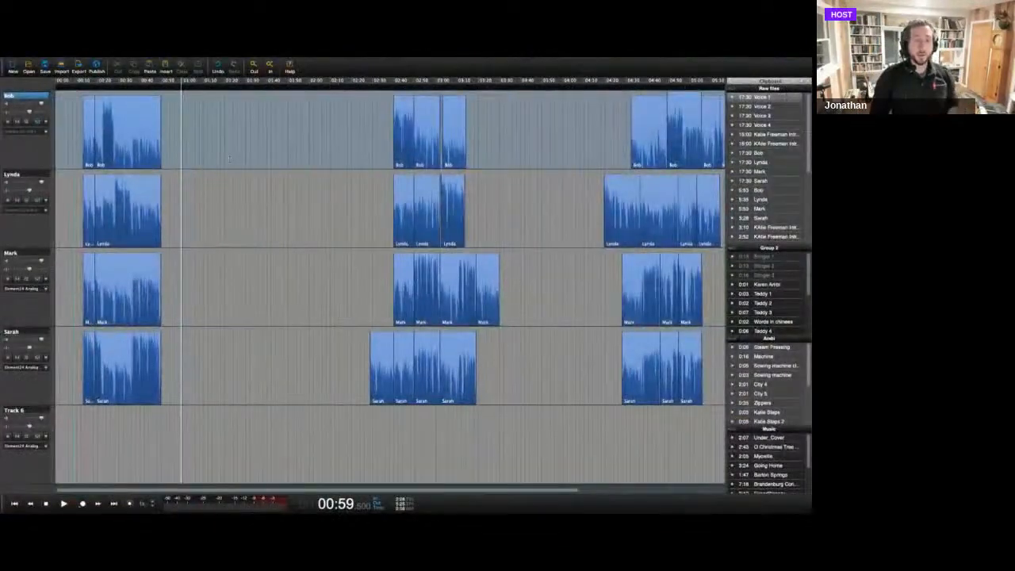
{"action": "left_click", "coordinate": [13, 70]}
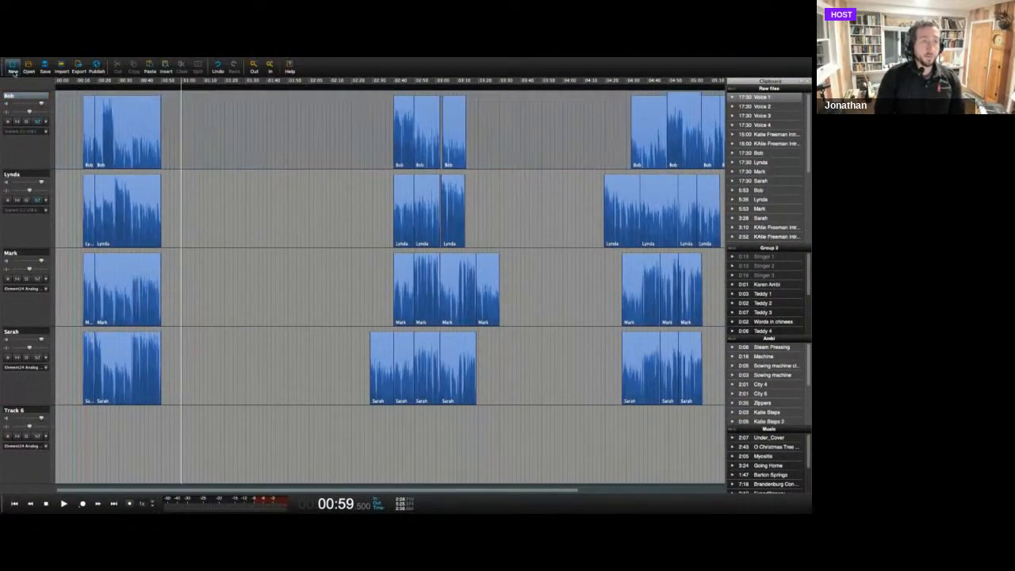
{"action": "left_click", "coordinate": [375, 236]}
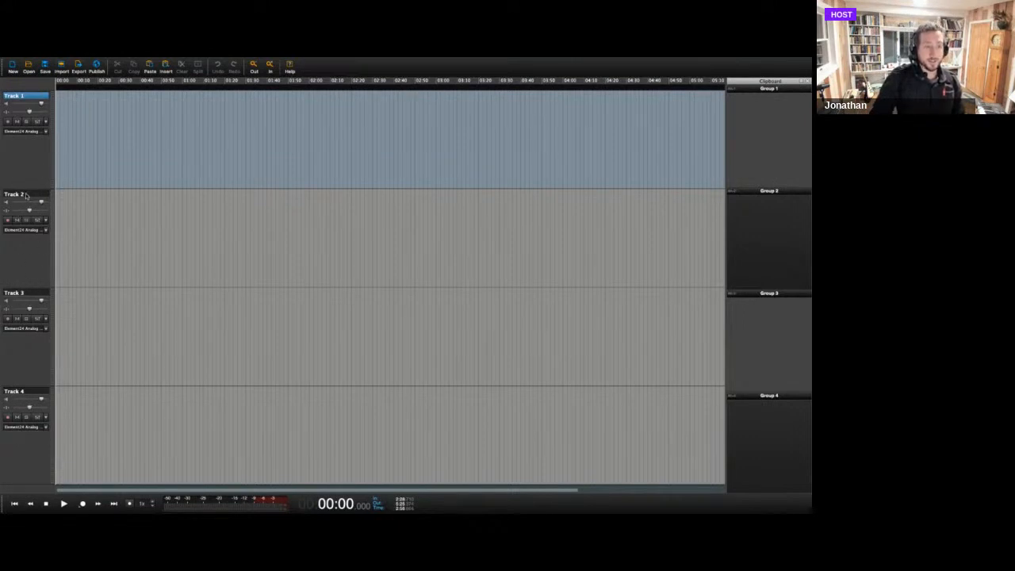
Switch the selection between Tracks 1, 2 and 3, finishing on Track 1.
{"action": "left_click", "coordinate": [26, 195]}
{"action": "left_click", "coordinate": [27, 294]}
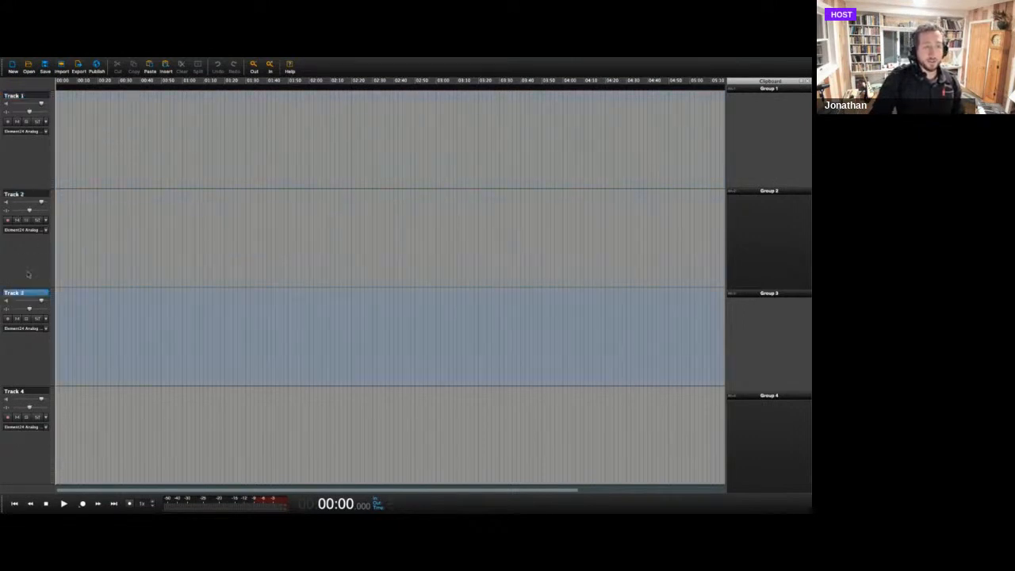
{"action": "left_click", "coordinate": [26, 195]}
{"action": "left_click", "coordinate": [32, 96]}
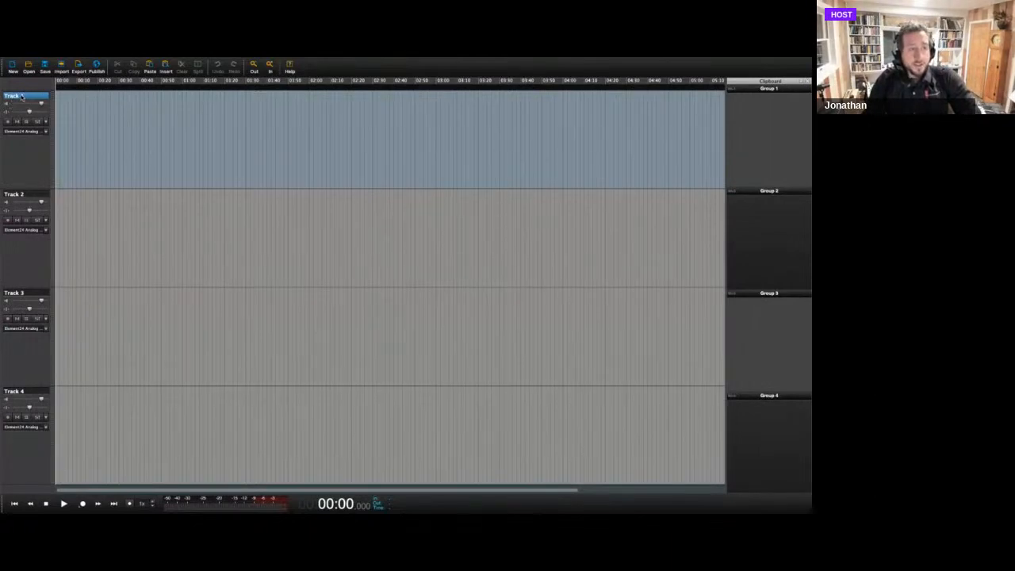
{"action": "left_click", "coordinate": [45, 199]}
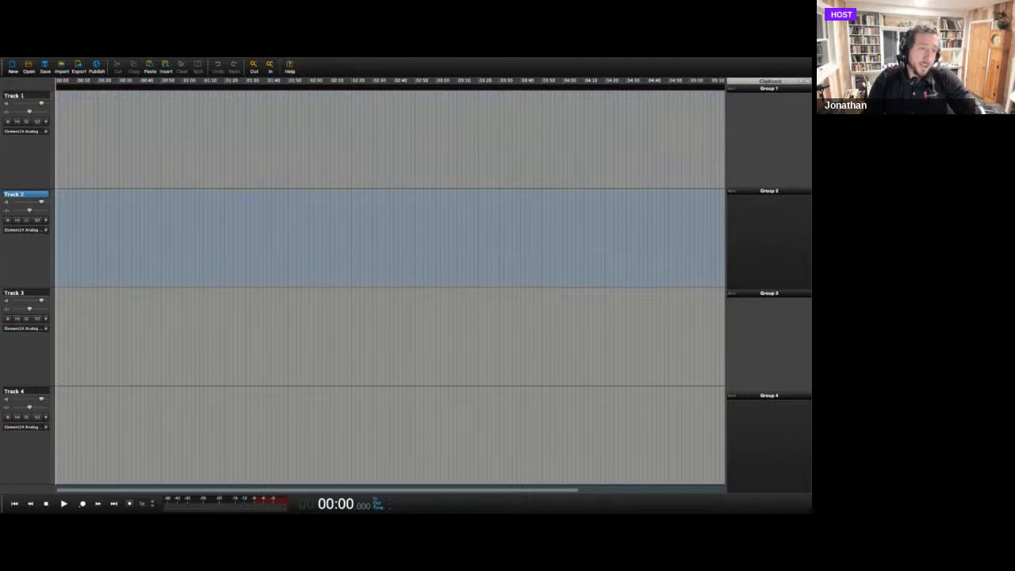
{"action": "left_click", "coordinate": [42, 96]}
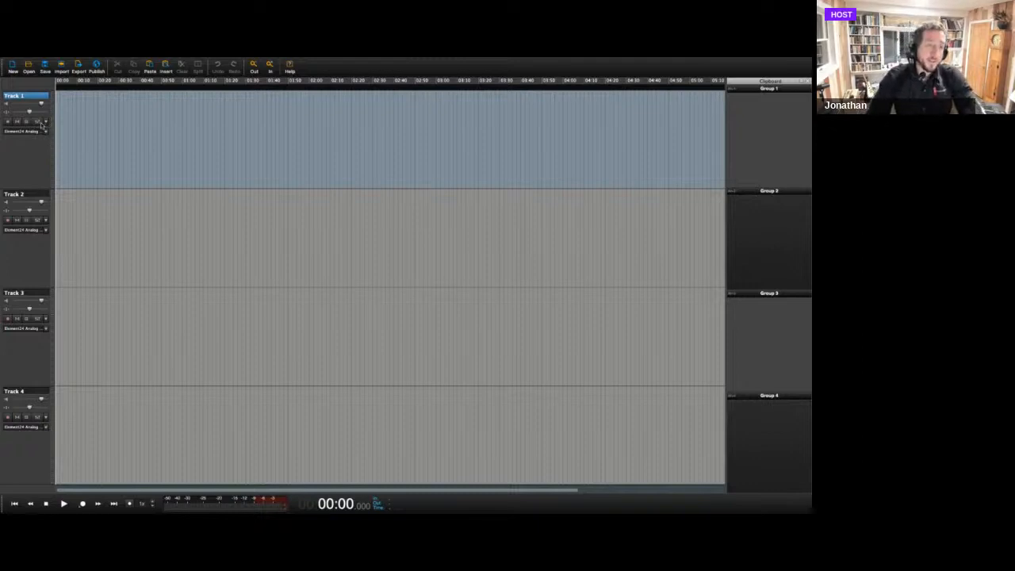
Set Track 1's recording input to the Element24 mono channel 1 (Analog 1).
{"action": "right_click", "coordinate": [45, 127]}
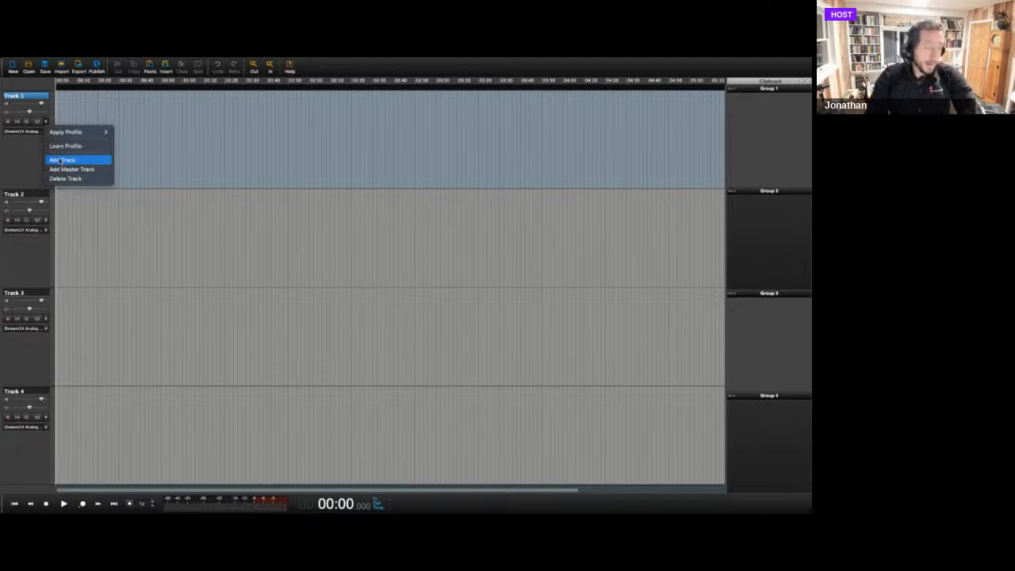
{"action": "left_click", "coordinate": [41, 159]}
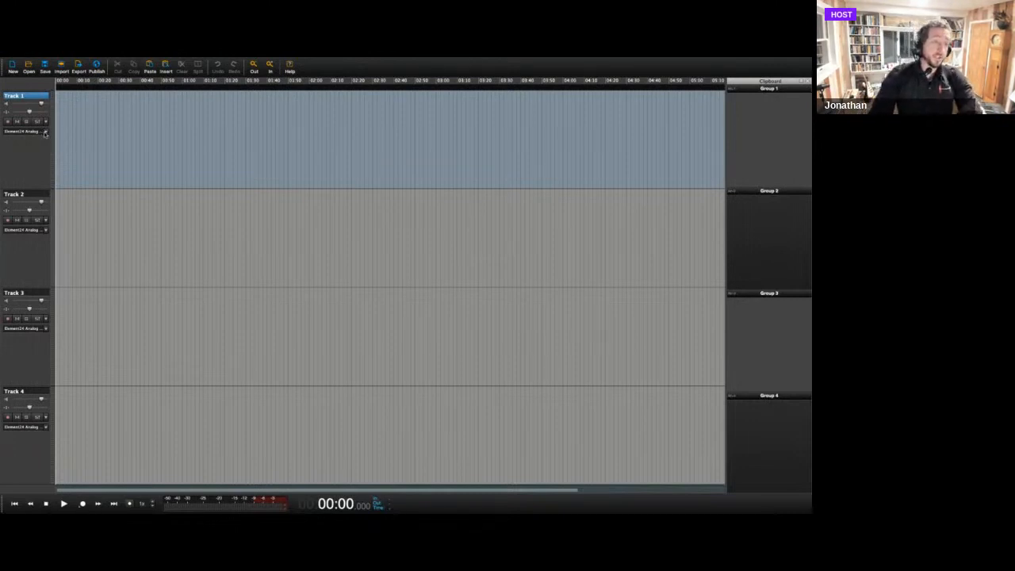
{"action": "left_click", "coordinate": [46, 132]}
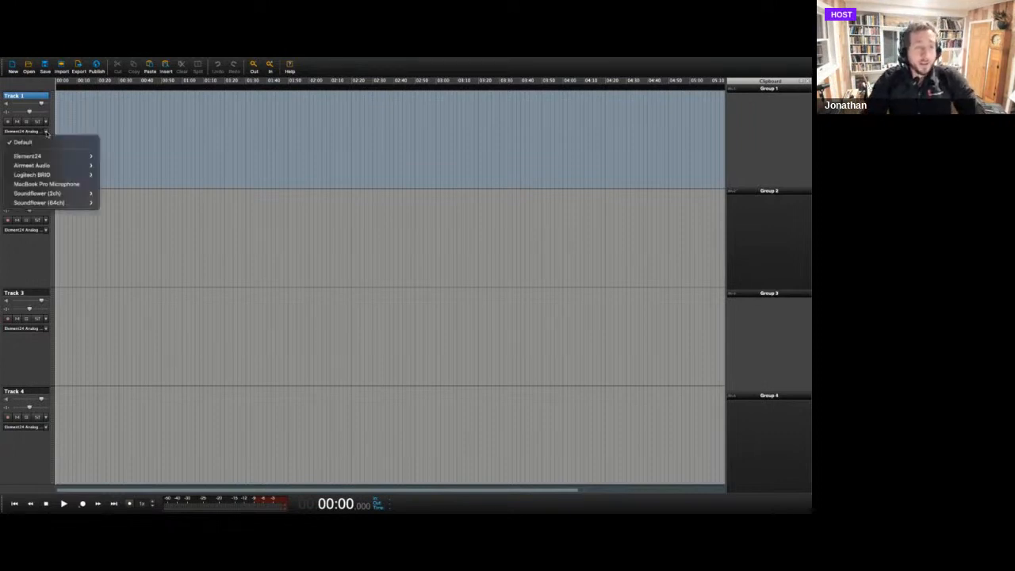
{"action": "mouse_move", "coordinate": [46, 157]}
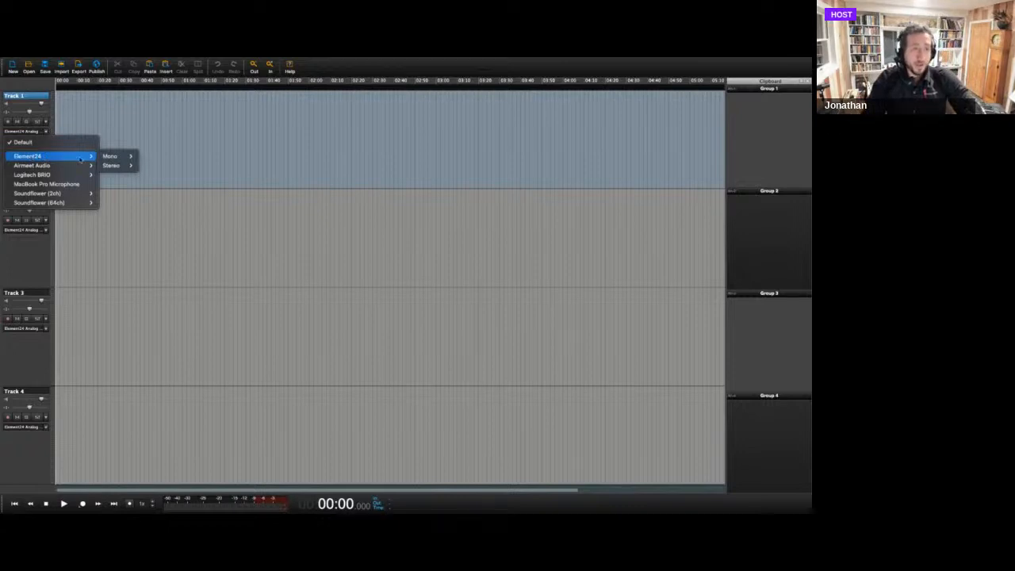
{"action": "mouse_move", "coordinate": [104, 157]}
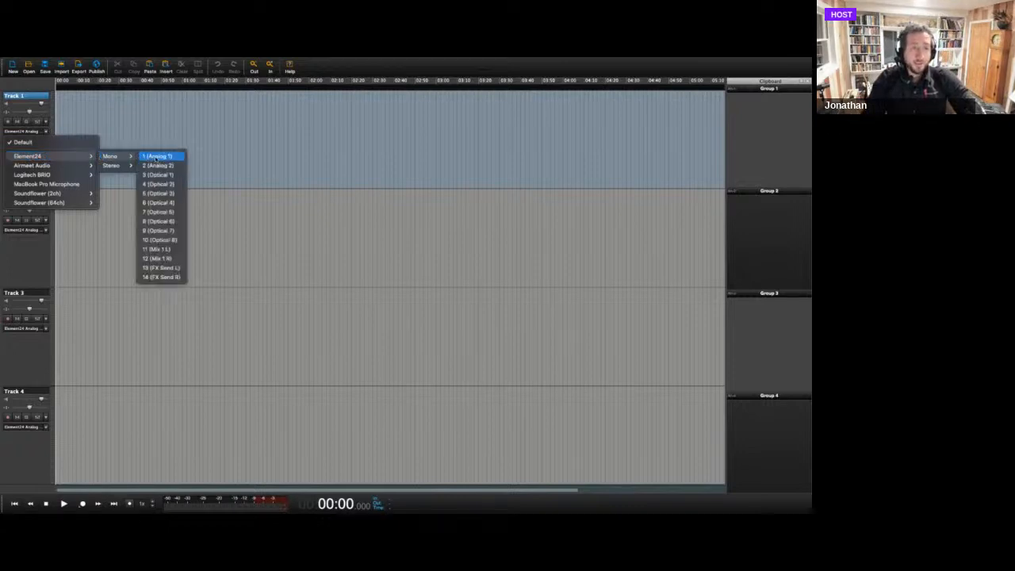
{"action": "left_click", "coordinate": [156, 156]}
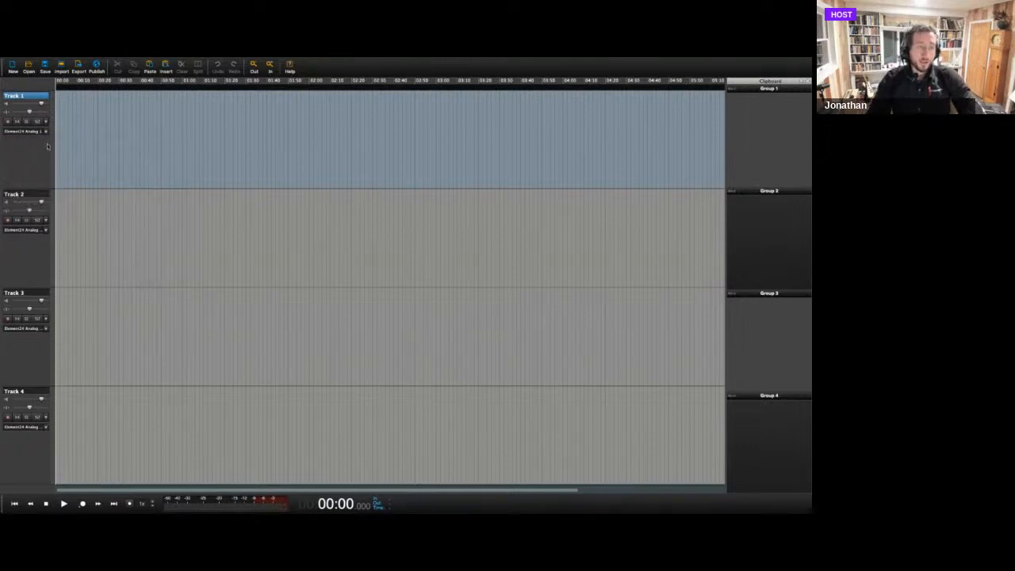
Arm Track 1 and record about 25 seconds of voice onto it.
{"action": "left_click", "coordinate": [8, 123]}
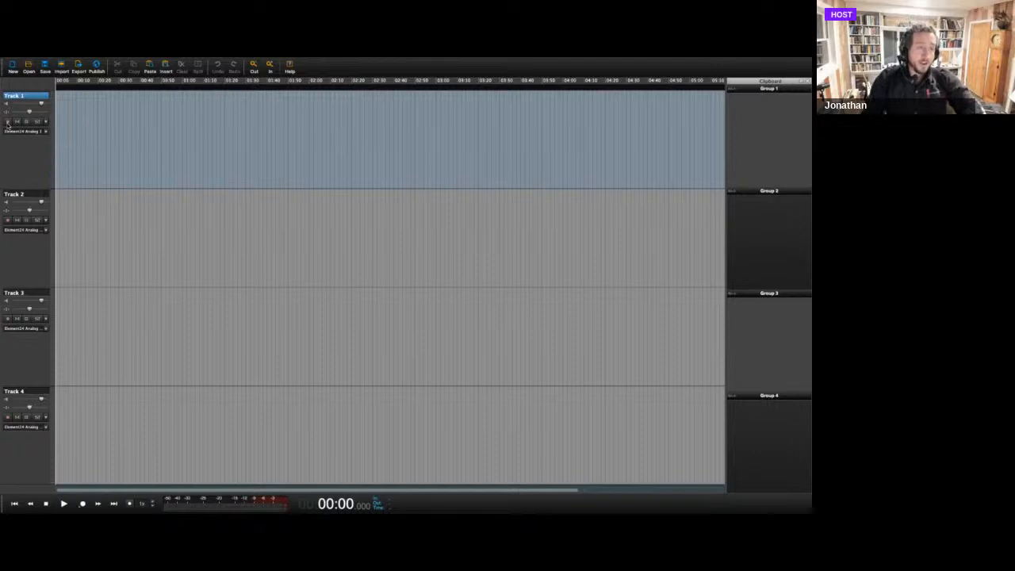
{"action": "left_click", "coordinate": [8, 122]}
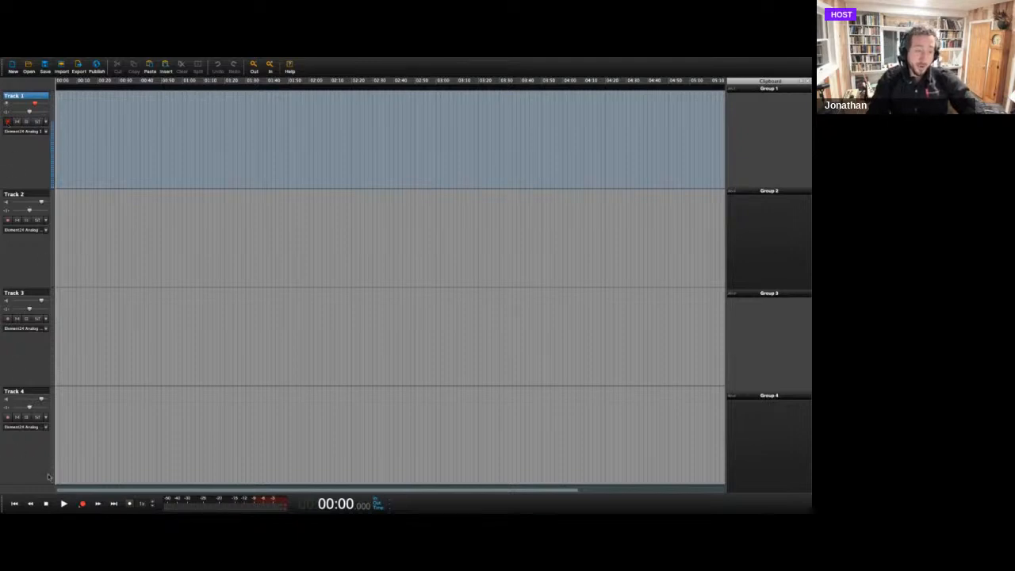
{"action": "left_click", "coordinate": [83, 505]}
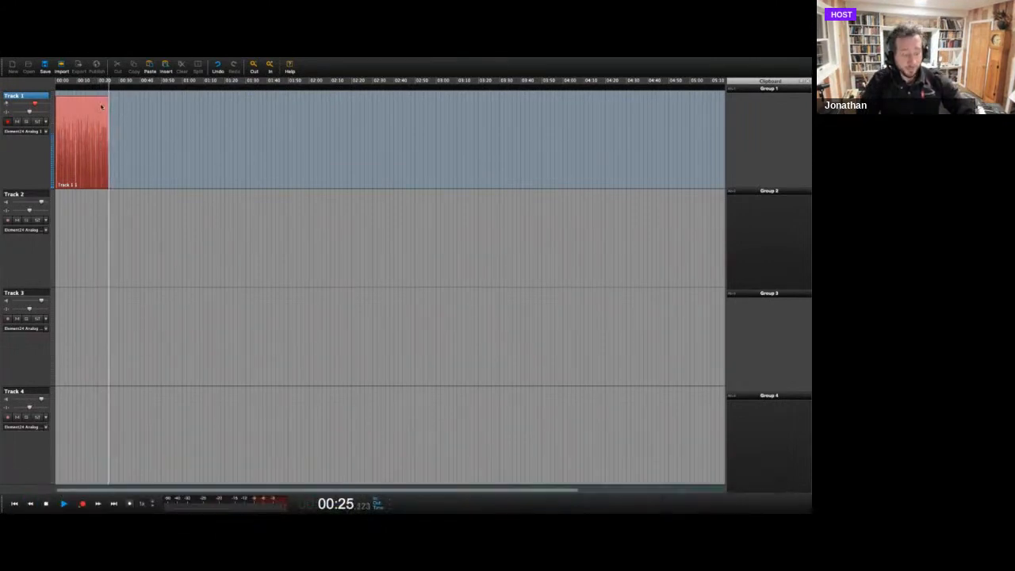
{"action": "key", "text": "space"}
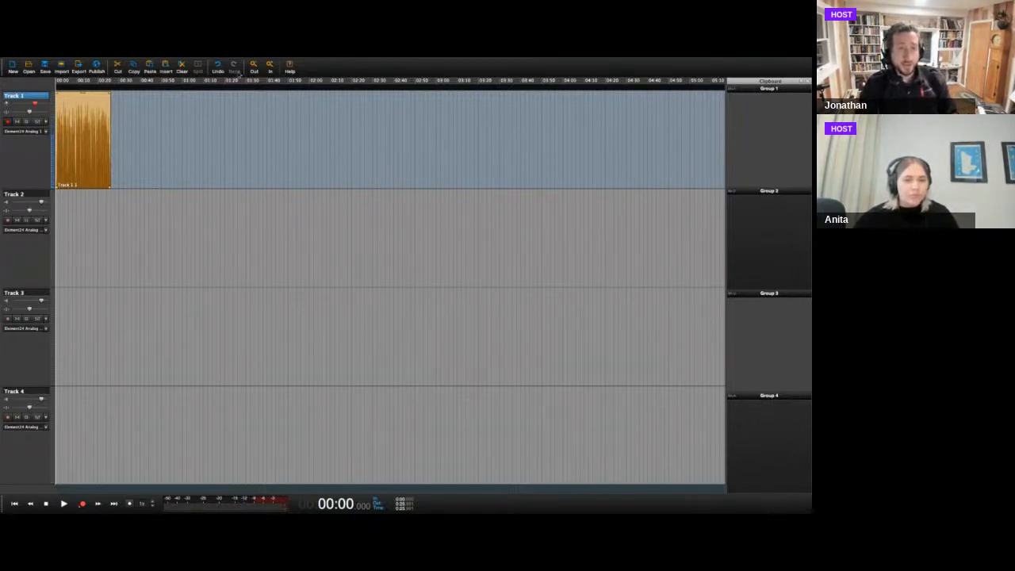
Zoom the timeline until the recorded clip on Track 1 spans about half of its visible width.
{"action": "left_click", "coordinate": [254, 67]}
{"action": "left_click", "coordinate": [254, 66]}
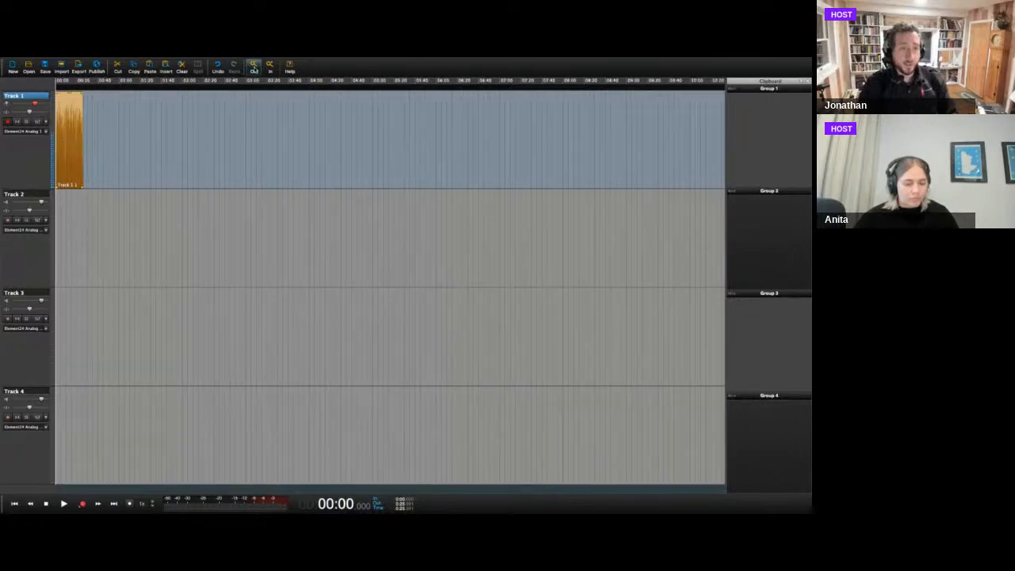
{"action": "left_click", "coordinate": [269, 67]}
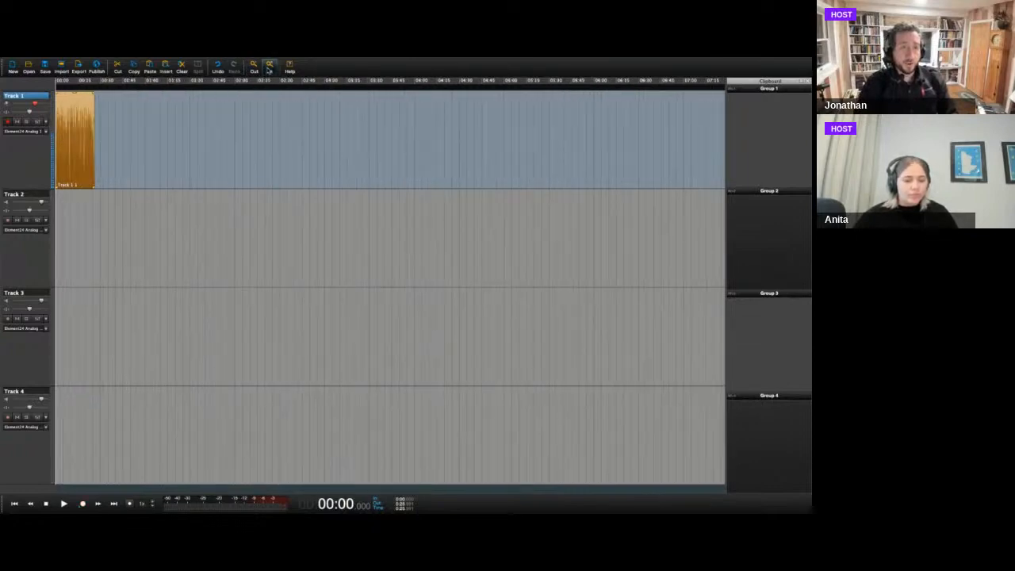
{"action": "left_click", "coordinate": [269, 67]}
{"action": "left_click", "coordinate": [269, 67]}
{"action": "left_click", "coordinate": [268, 67]}
{"action": "left_click", "coordinate": [269, 68]}
{"action": "left_click", "coordinate": [269, 67]}
{"action": "left_click", "coordinate": [269, 68]}
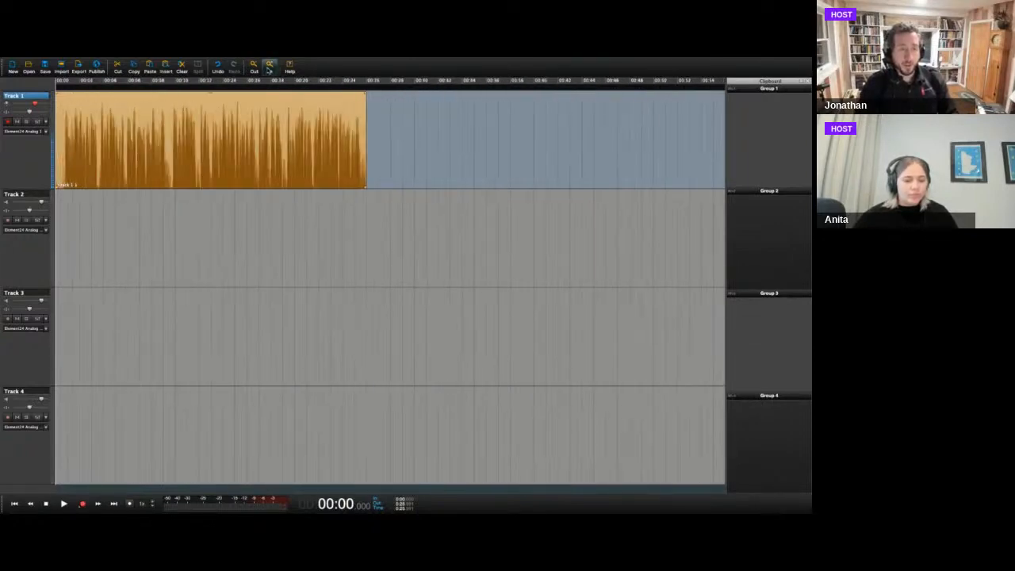
{"action": "left_click", "coordinate": [269, 68]}
{"action": "left_click", "coordinate": [269, 68]}
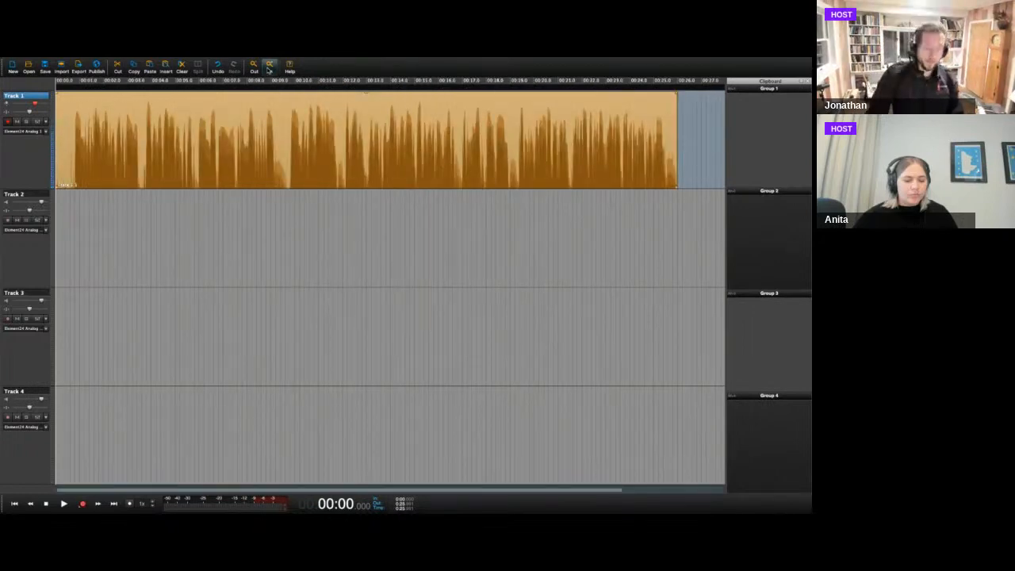
{"action": "key", "text": "Down"}
{"action": "key", "text": "Down"}
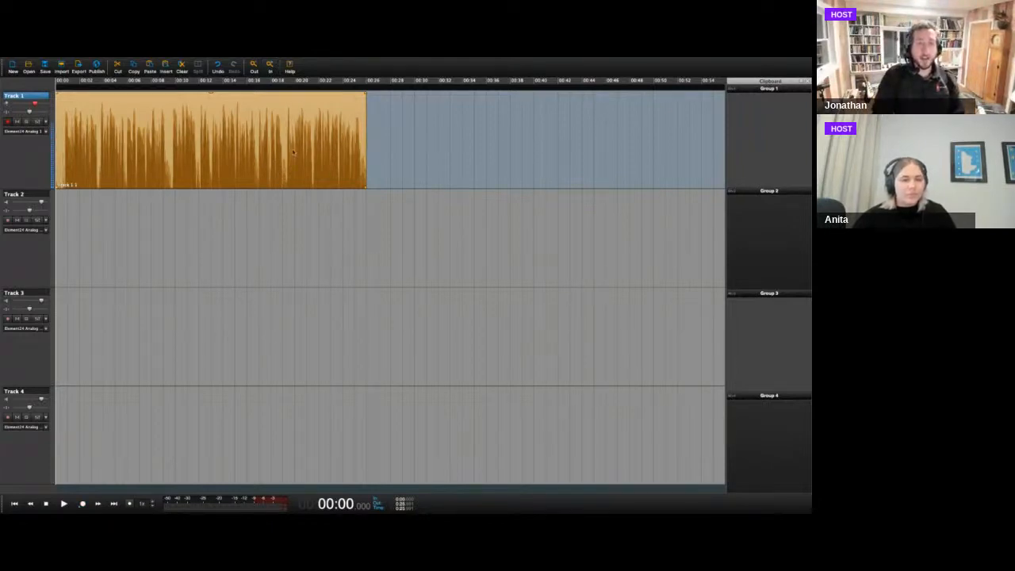
Play back the Track 1 recording for a few seconds from about 00:16.9.
{"action": "left_click", "coordinate": [386, 164]}
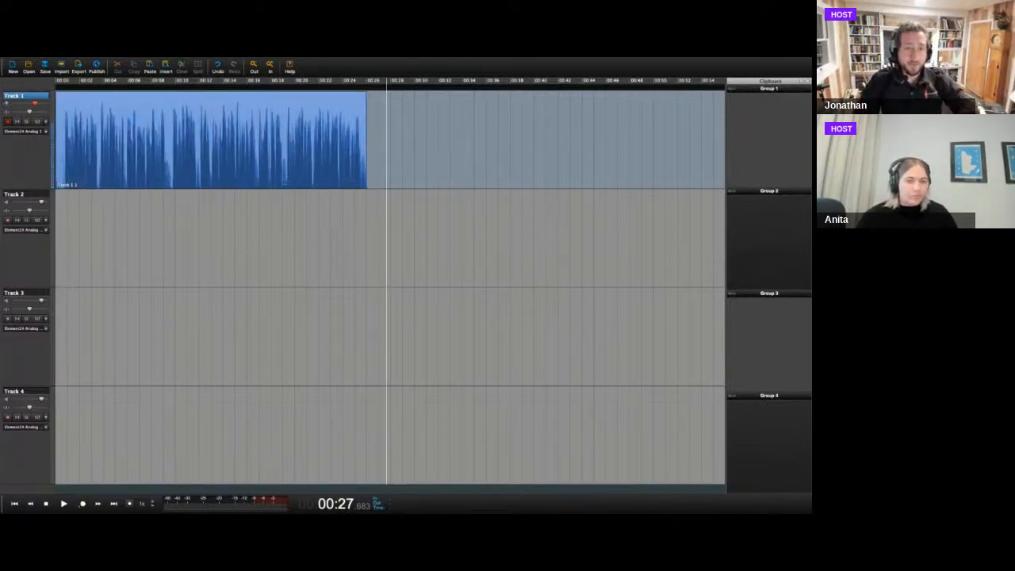
{"action": "left_click", "coordinate": [258, 177]}
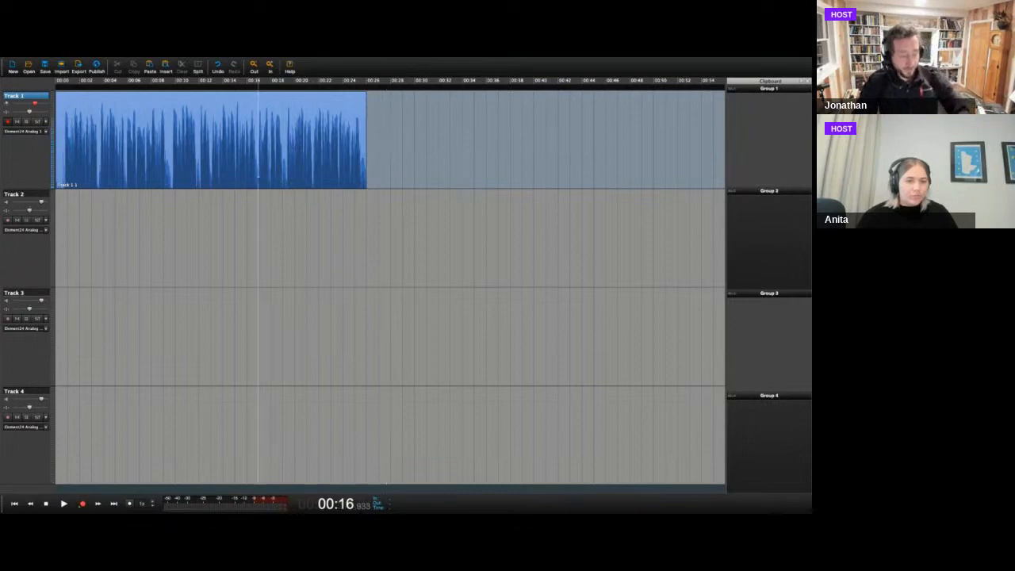
{"action": "key", "text": "space"}
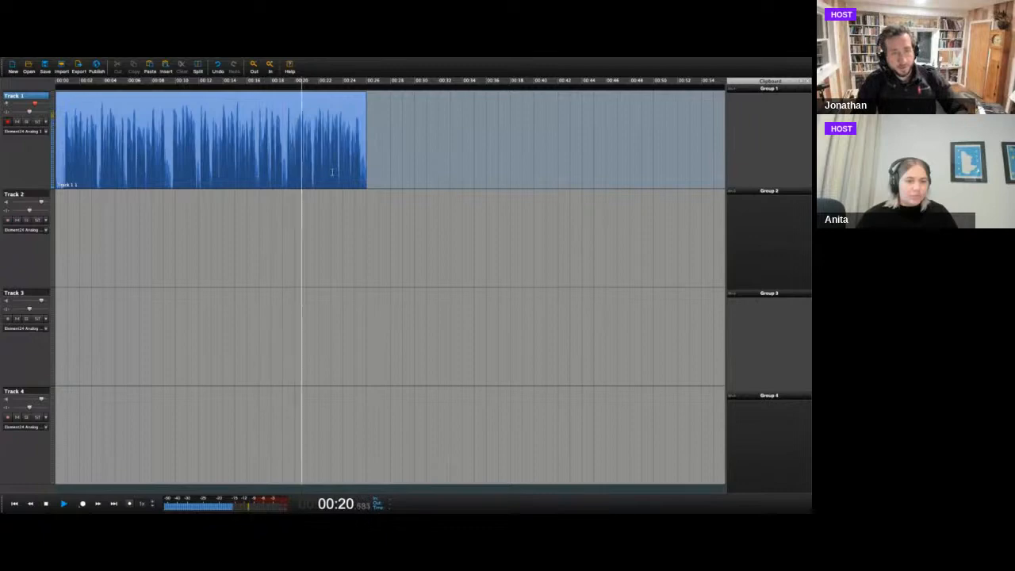
{"action": "key", "text": "space"}
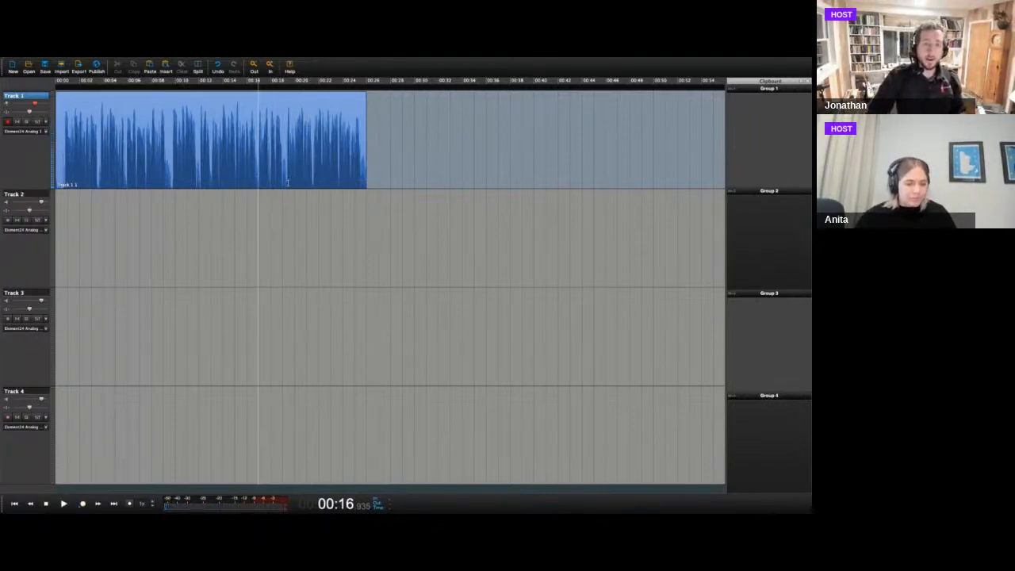
Place the playback cursor at several points along Track 1, ending at about 00:19.2 in the pause within the clip.
{"action": "left_click", "coordinate": [288, 181]}
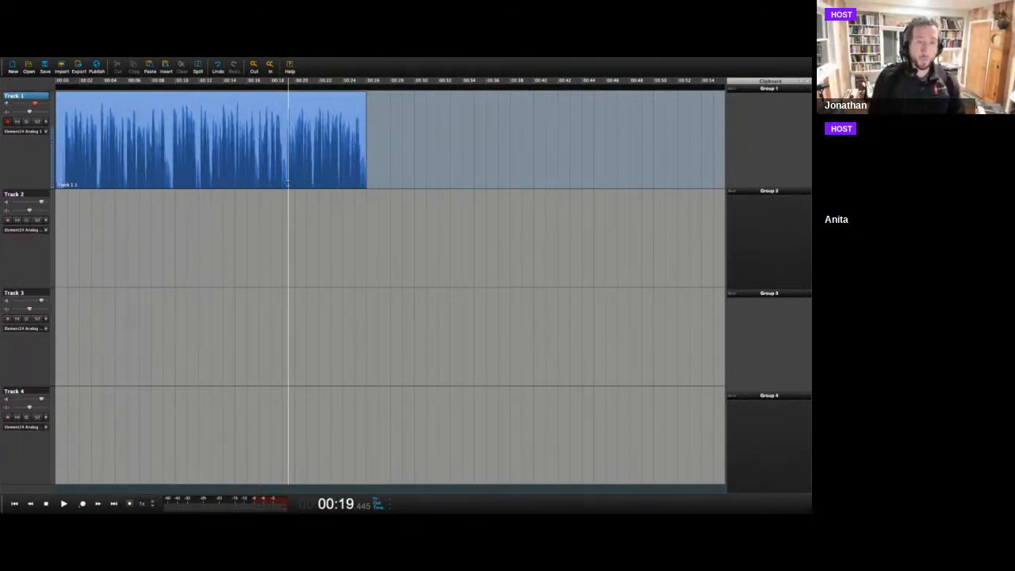
{"action": "left_click", "coordinate": [332, 181]}
{"action": "left_click", "coordinate": [291, 182]}
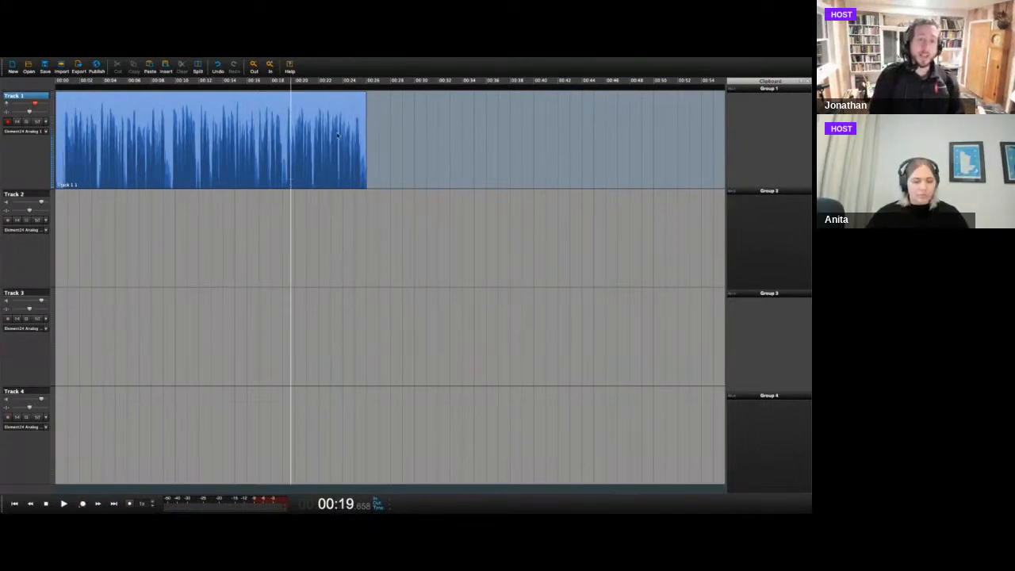
{"action": "left_click", "coordinate": [379, 94]}
{"action": "left_click", "coordinate": [418, 92]}
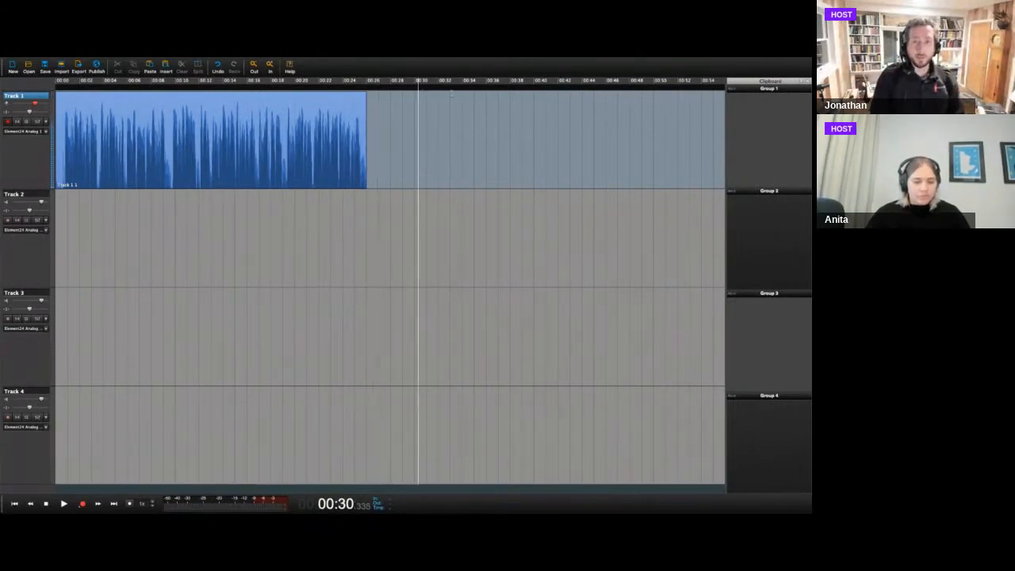
{"action": "left_click", "coordinate": [476, 92]}
{"action": "left_click", "coordinate": [449, 90]}
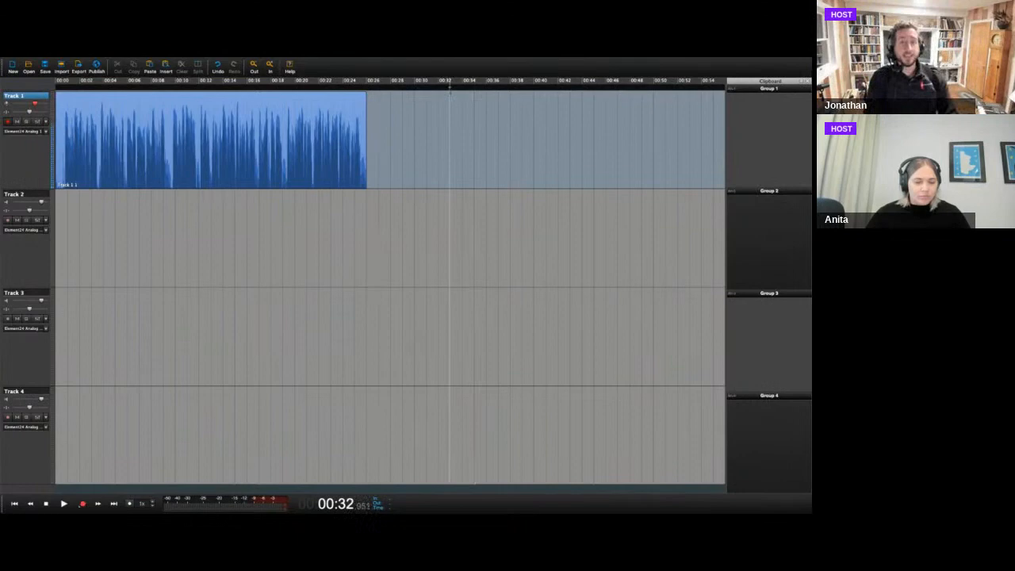
{"action": "left_click", "coordinate": [397, 92]}
{"action": "left_click", "coordinate": [405, 185]}
{"action": "left_click", "coordinate": [346, 181]}
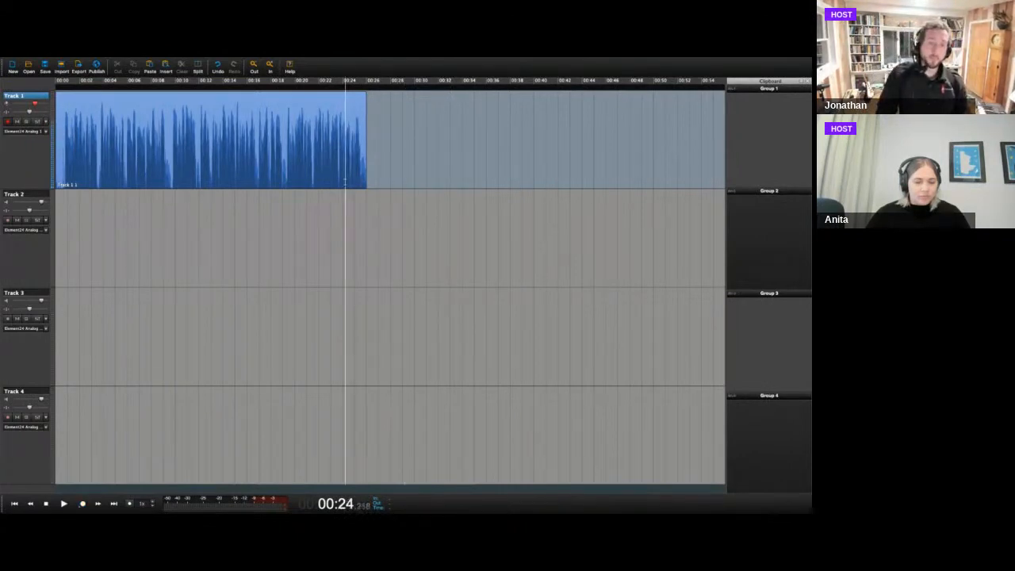
{"action": "left_click", "coordinate": [286, 181]}
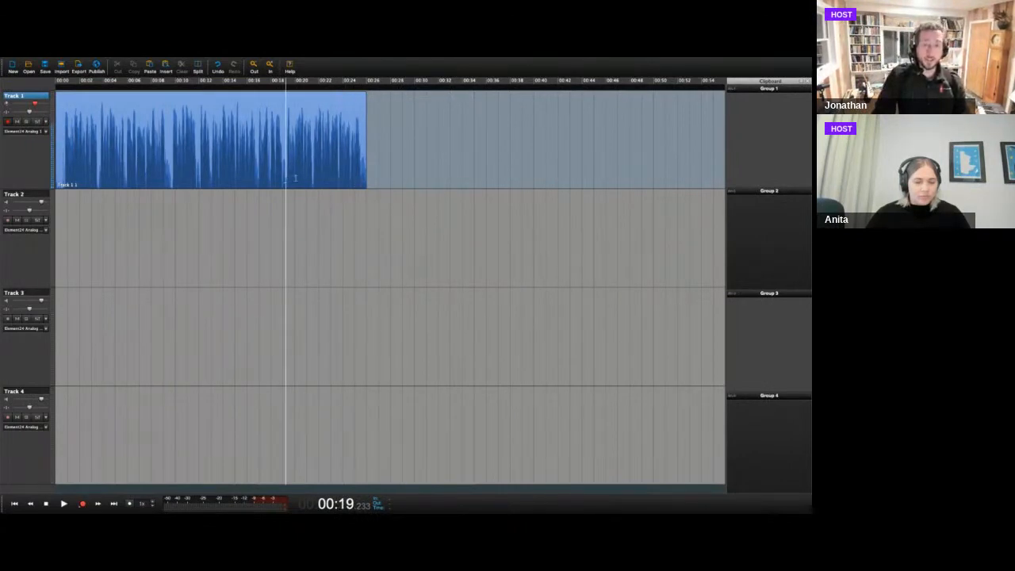
Place the playback cursor at about 00:19.3 in the clip's pause, zoom in there, and briefly play back Track 1.
{"action": "left_click", "coordinate": [423, 178]}
{"action": "left_click", "coordinate": [287, 182]}
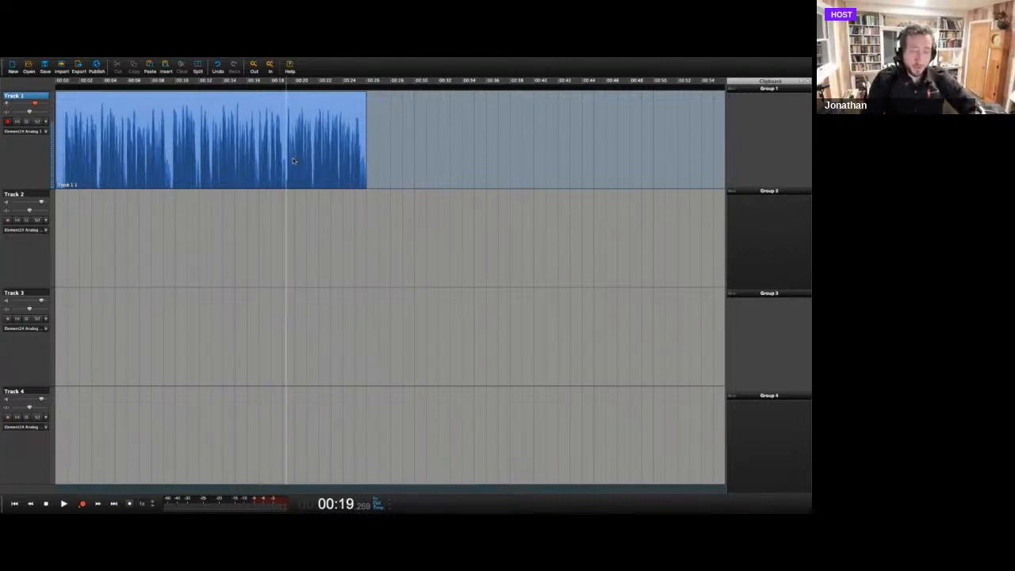
{"action": "key", "text": "Up"}
{"action": "key", "text": "space"}
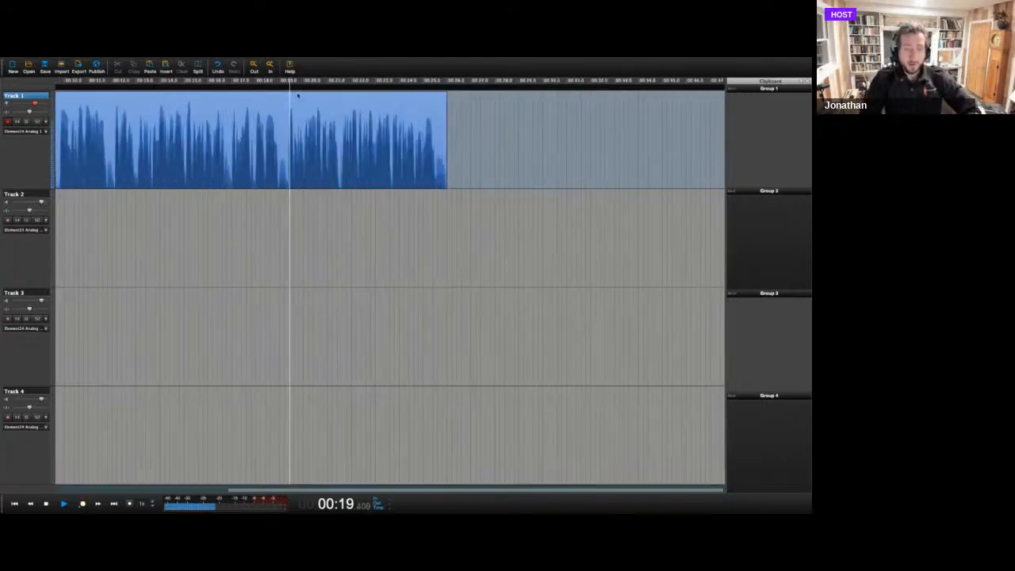
{"action": "key", "text": "space"}
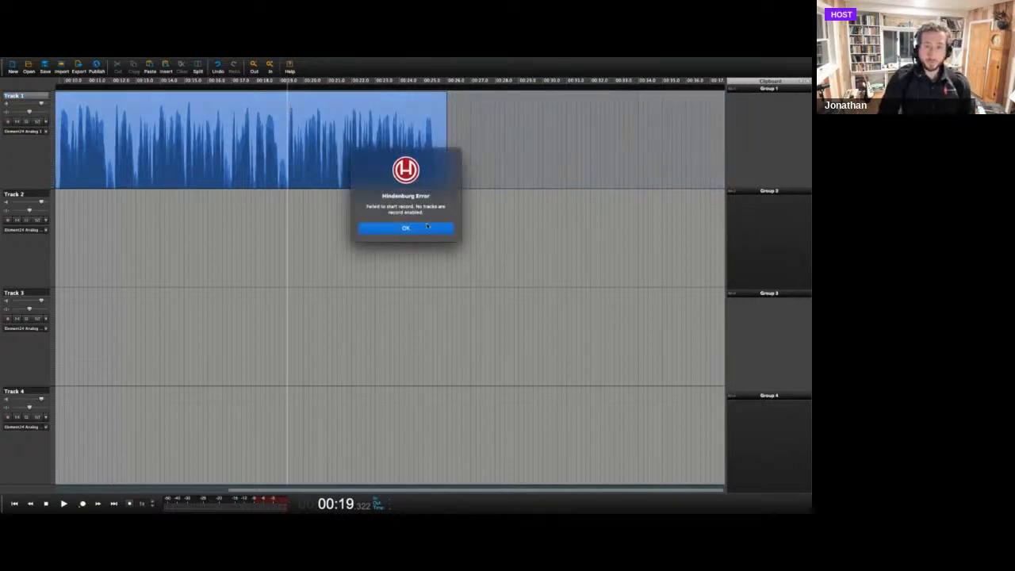
Dismiss the error, arm Track 1, and punch in about 13 seconds of new voice from about 00:19.3.
{"action": "left_click", "coordinate": [427, 227]}
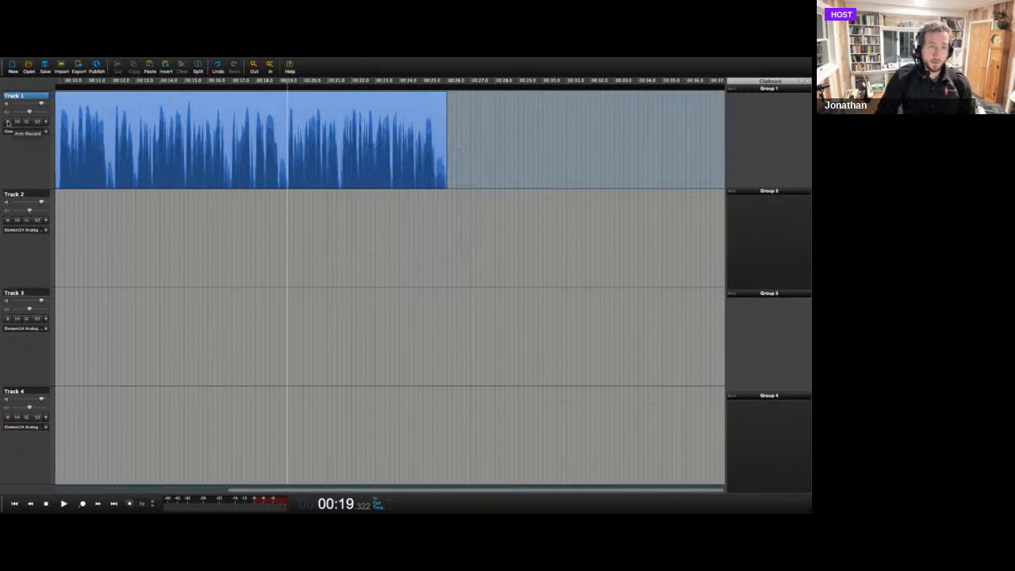
{"action": "left_click", "coordinate": [8, 121]}
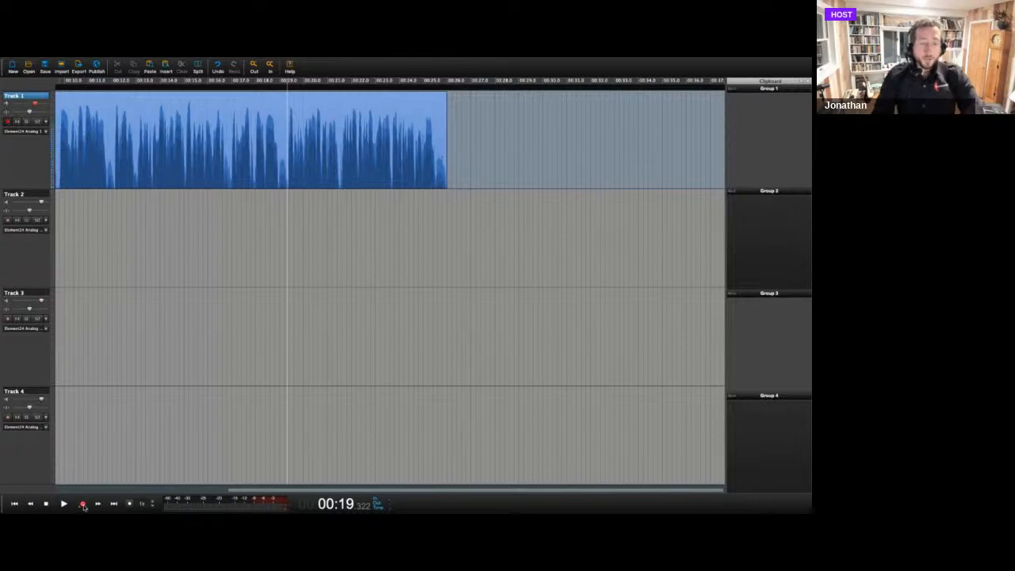
{"action": "left_click", "coordinate": [83, 506]}
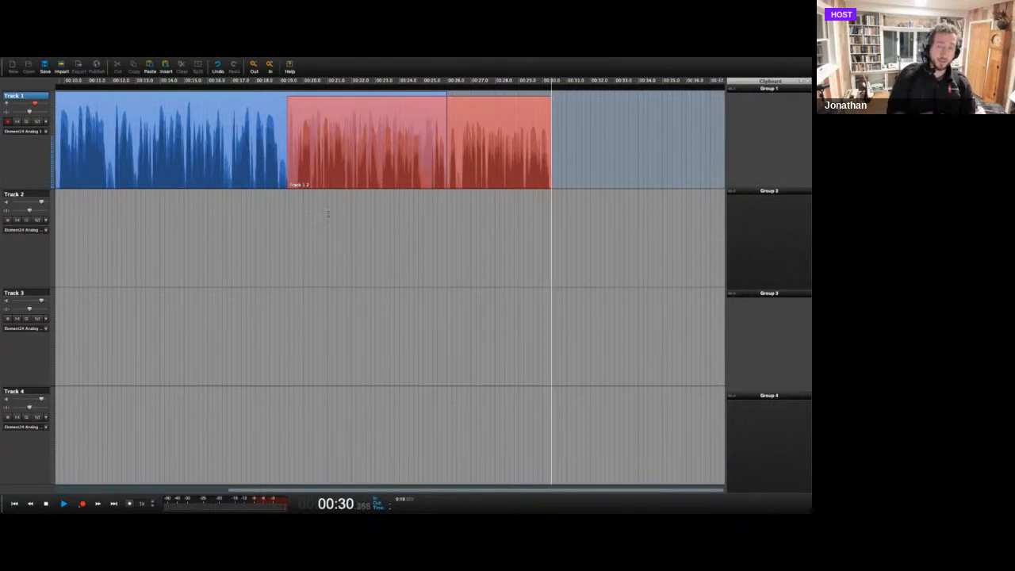
{"action": "key", "text": "space"}
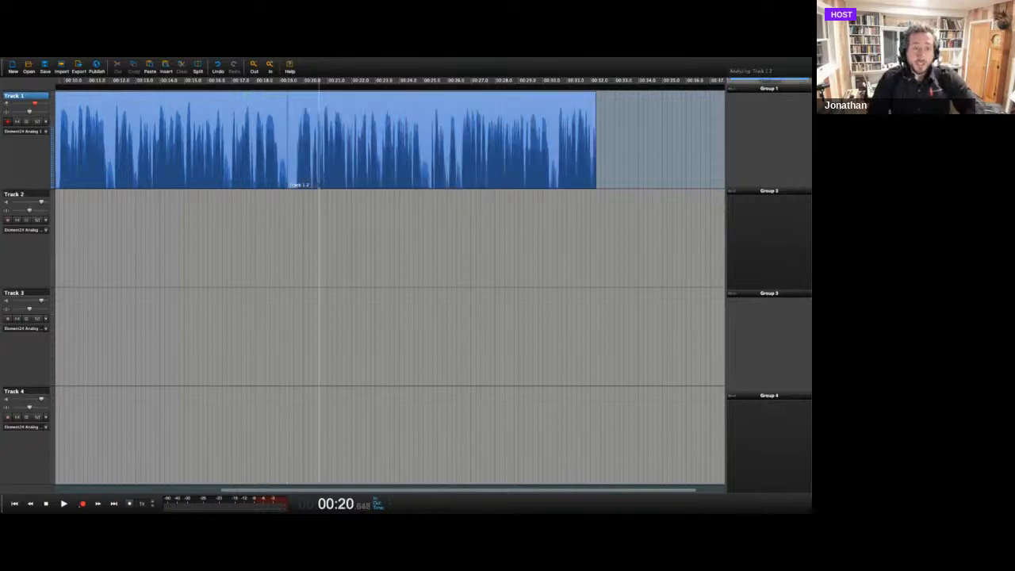
Select the original clip and the punched-in clip on Track 1 in turn to compare the two regions.
{"action": "left_click", "coordinate": [234, 143]}
{"action": "left_click", "coordinate": [327, 140]}
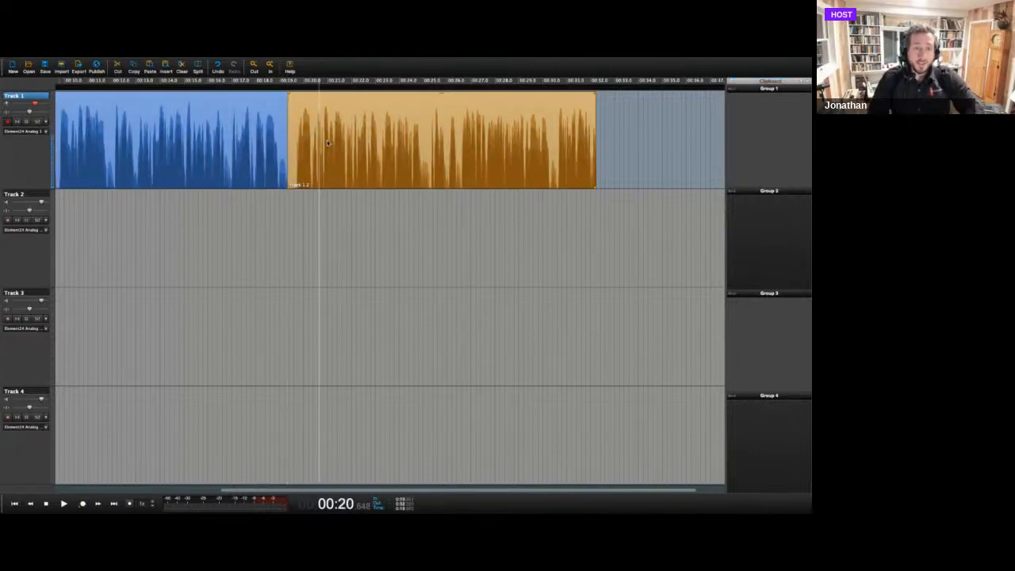
{"action": "left_click", "coordinate": [268, 141]}
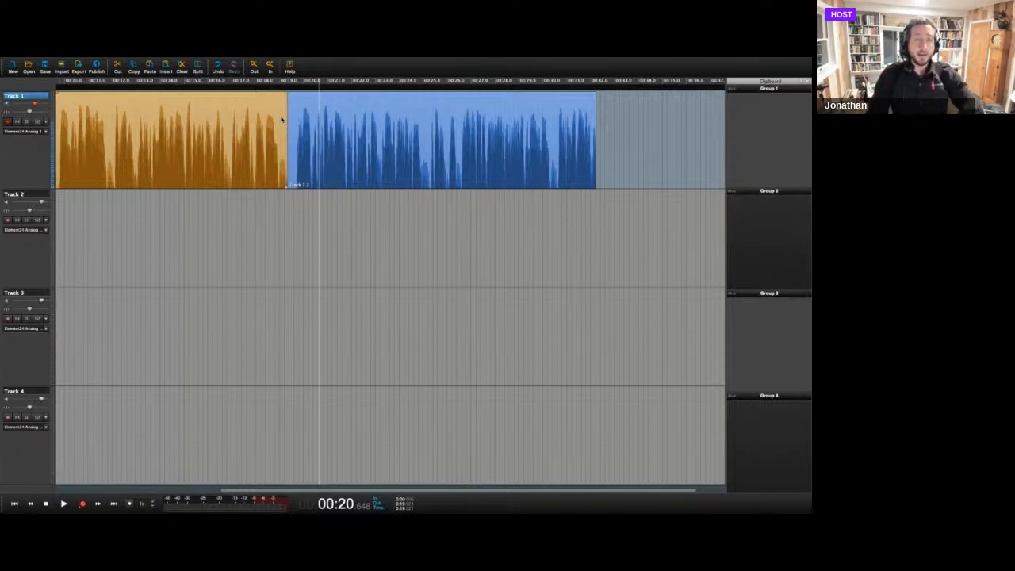
{"action": "left_click", "coordinate": [329, 121]}
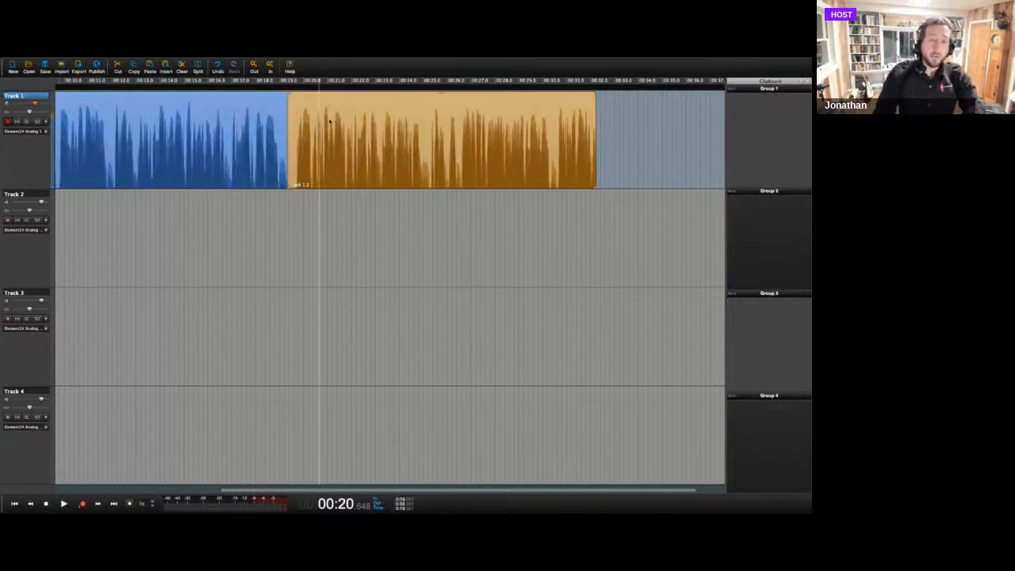
{"action": "left_click", "coordinate": [221, 121]}
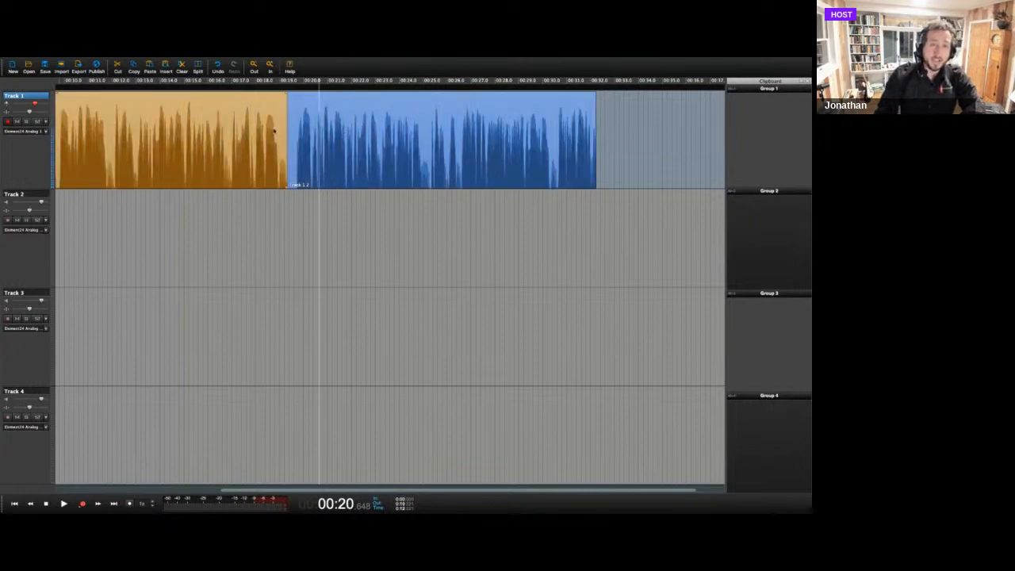
{"action": "left_click", "coordinate": [361, 133]}
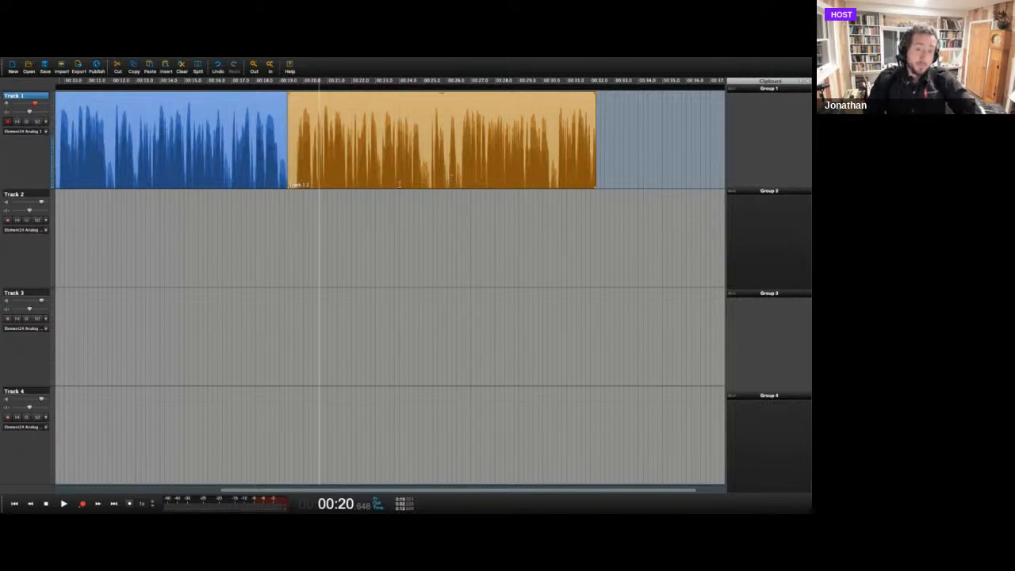
Select time ranges of about 00:21 to 00:24.7 and about 00:25 to 00:28.4 on Track 1, clearing each one.
{"action": "left_click_drag", "start_coordinate": [391, 184], "coordinate": [546, 176]}
{"action": "mouse_move", "coordinate": [454, 179]}
{"action": "left_mouse_down"}
{"action": "mouse_move", "coordinate": [331, 179]}
{"action": "mouse_move", "coordinate": [474, 180]}
{"action": "mouse_move", "coordinate": [336, 182]}
{"action": "left_mouse_up"}
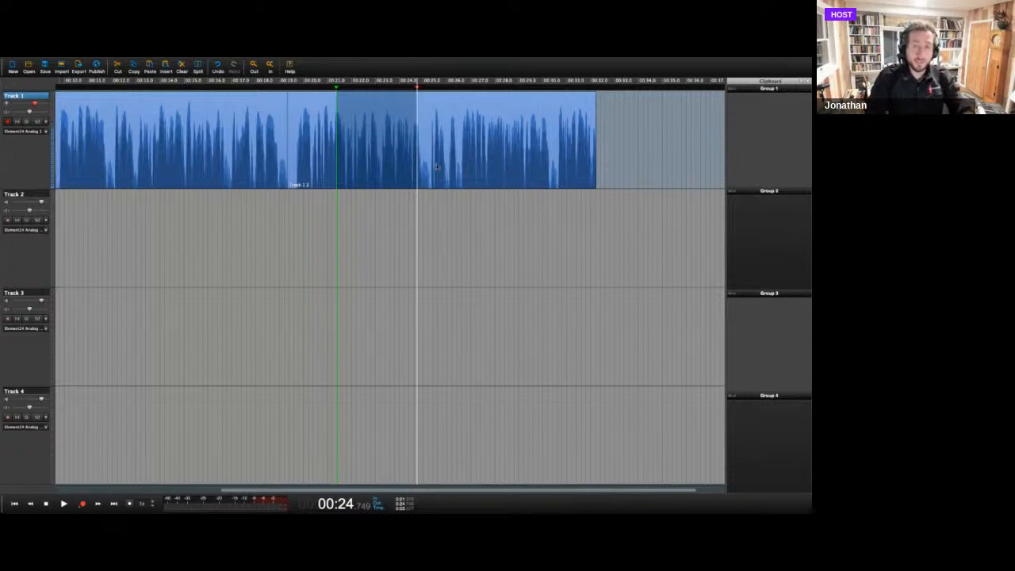
{"action": "left_click", "coordinate": [416, 117]}
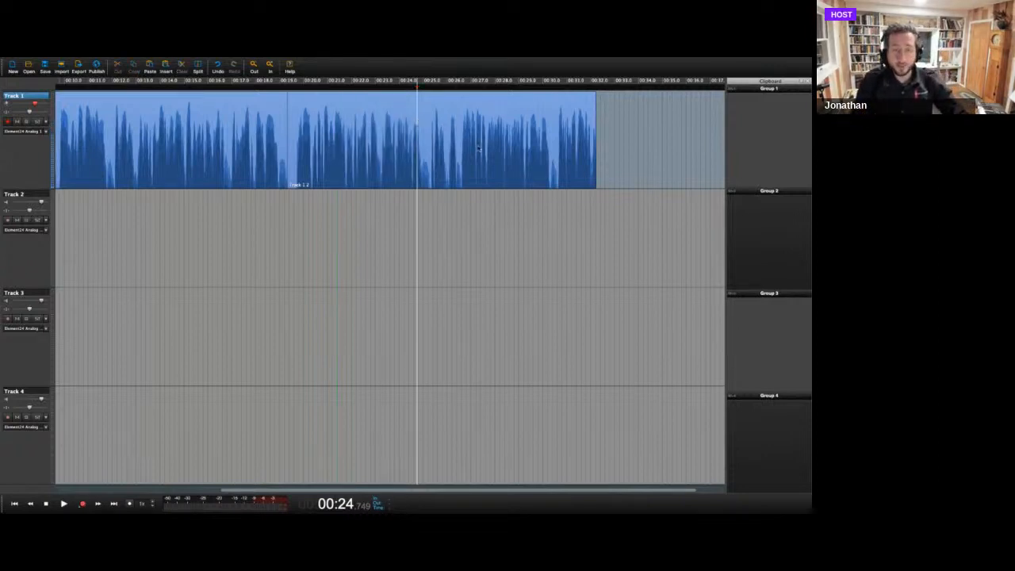
{"action": "mouse_move", "coordinate": [425, 174]}
{"action": "left_mouse_down"}
{"action": "mouse_move", "coordinate": [476, 175]}
{"action": "mouse_move", "coordinate": [429, 173]}
{"action": "left_mouse_up"}
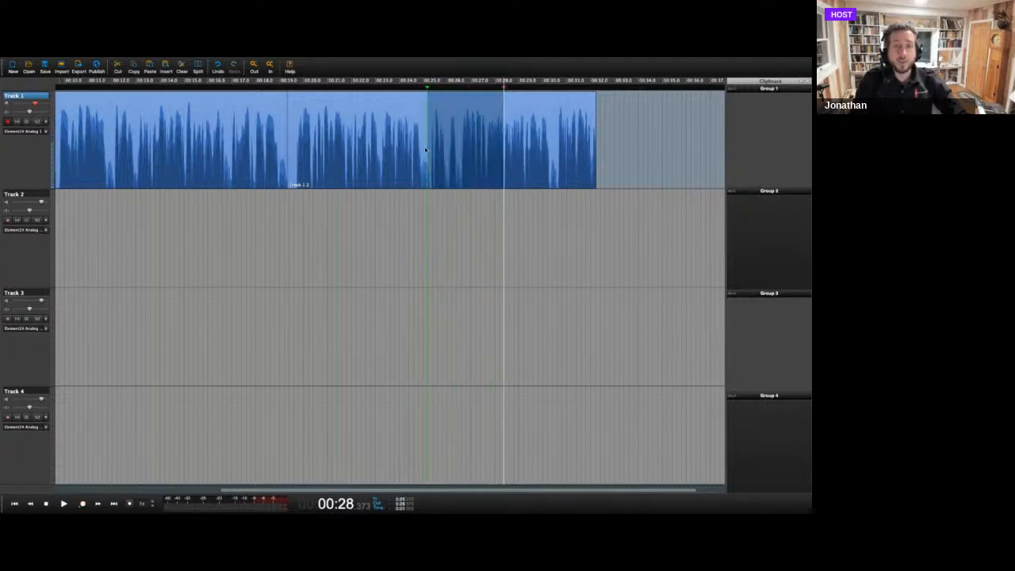
{"action": "left_click", "coordinate": [407, 127]}
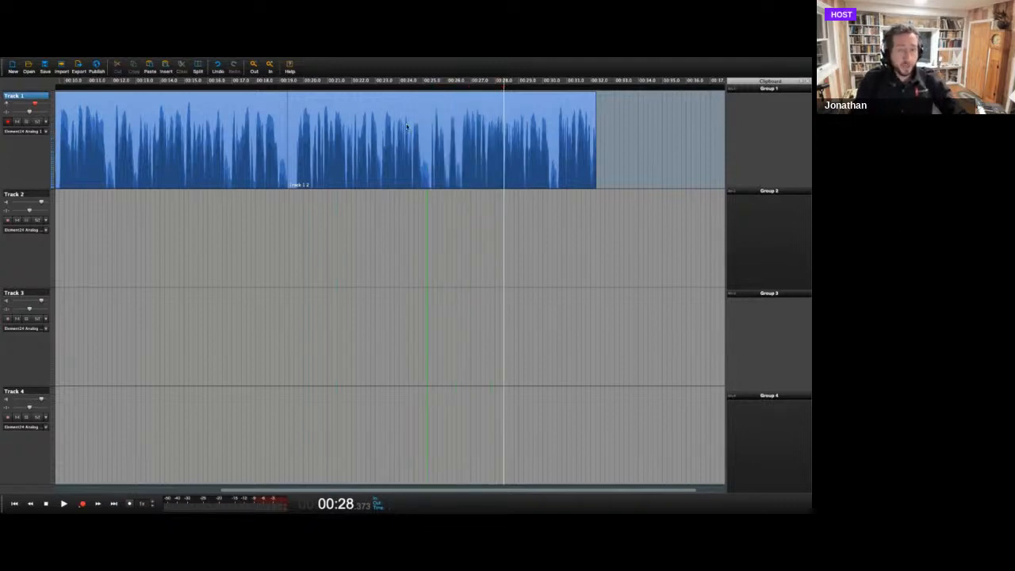
Switch the selection between the two Track 1 clips, ending with the punched-in clip selected.
{"action": "left_click", "coordinate": [333, 154]}
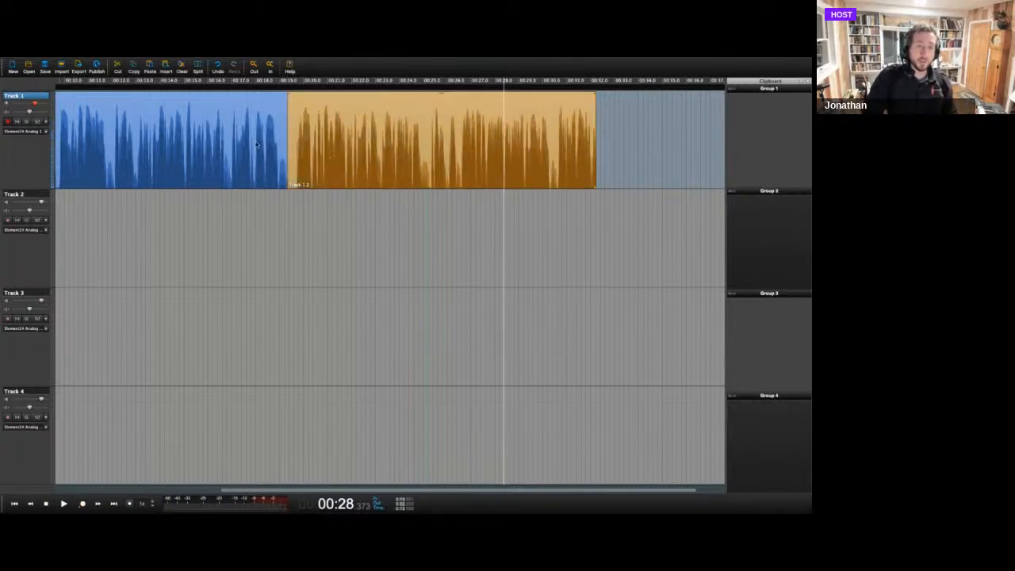
{"action": "left_click", "coordinate": [326, 145]}
{"action": "left_click", "coordinate": [230, 143]}
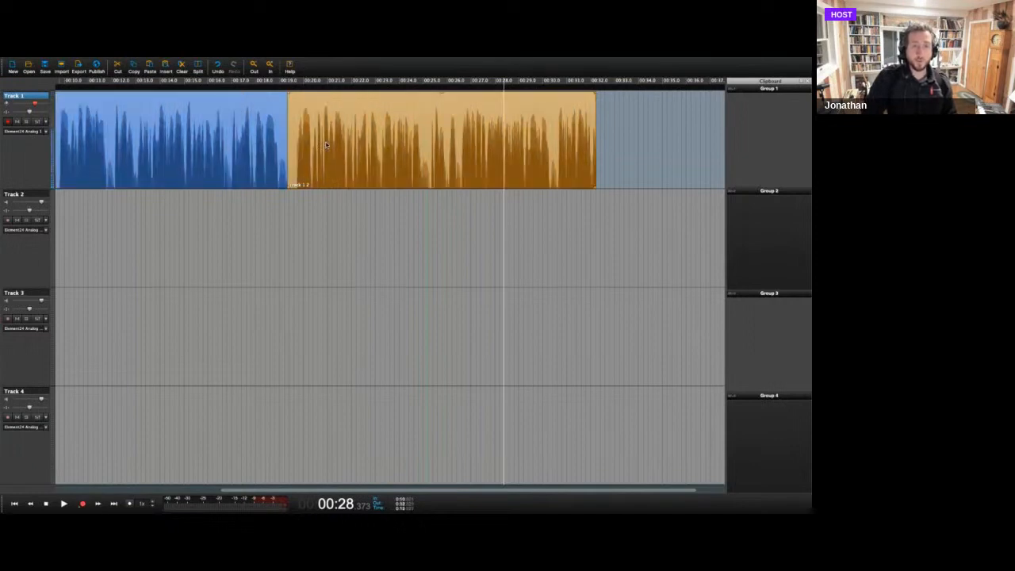
{"action": "left_click", "coordinate": [335, 143]}
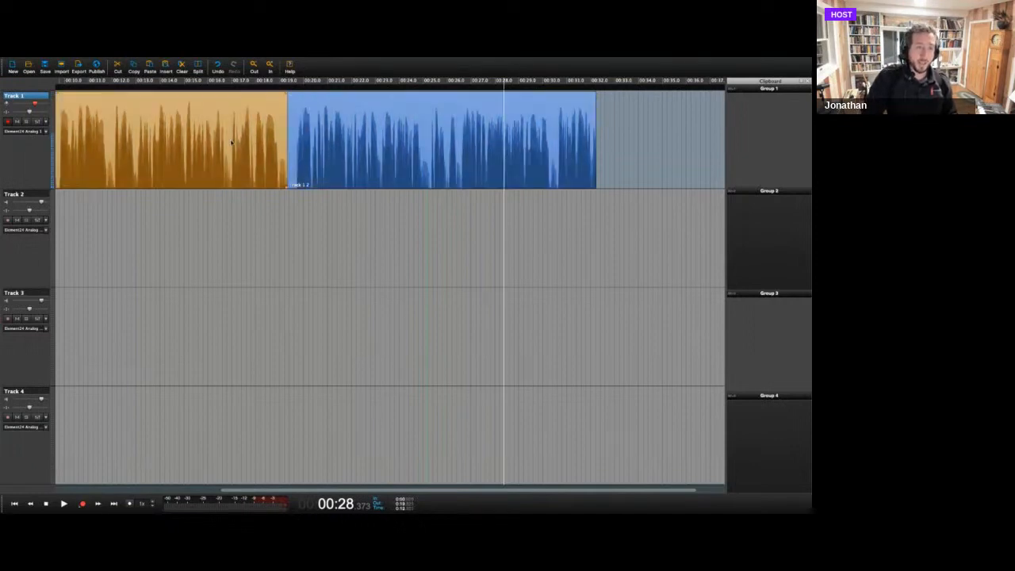
{"action": "left_click", "coordinate": [335, 144]}
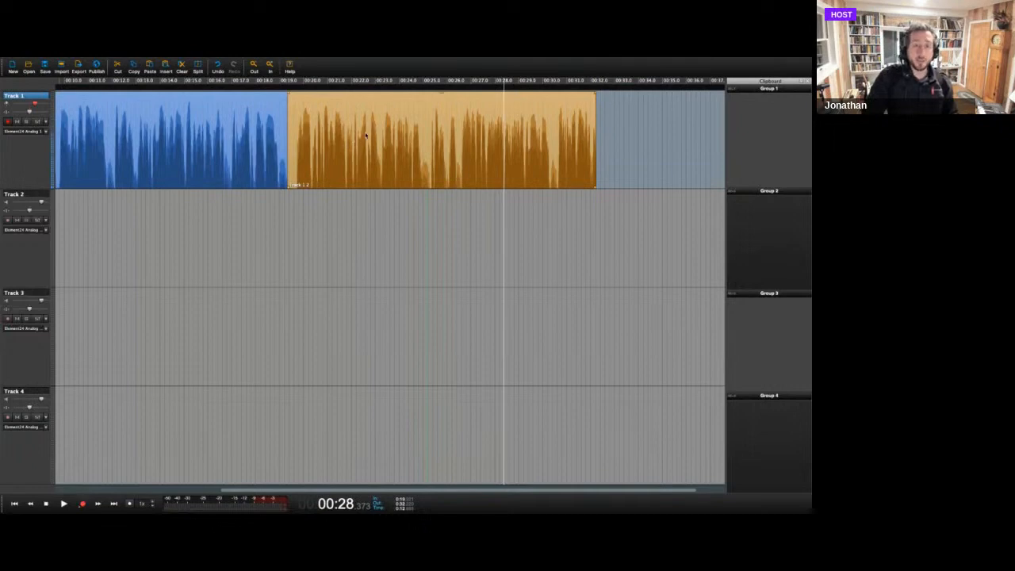
Try moving the punched-in clip slightly later and trimming its end to about 00:26, restoring its position and length each time.
{"action": "mouse_move", "coordinate": [366, 135]}
{"action": "left_mouse_down"}
{"action": "mouse_move", "coordinate": [368, 223]}
{"action": "mouse_move", "coordinate": [352, 224]}
{"action": "mouse_move", "coordinate": [369, 222]}
{"action": "mouse_move", "coordinate": [370, 135]}
{"action": "left_mouse_up"}
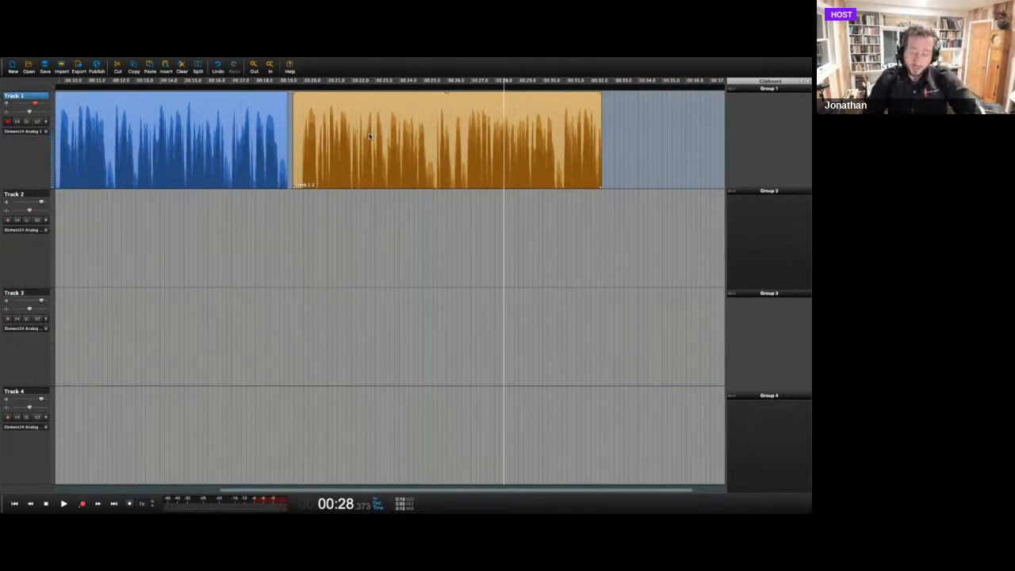
{"action": "left_click_drag", "start_coordinate": [370, 136], "coordinate": [362, 102]}
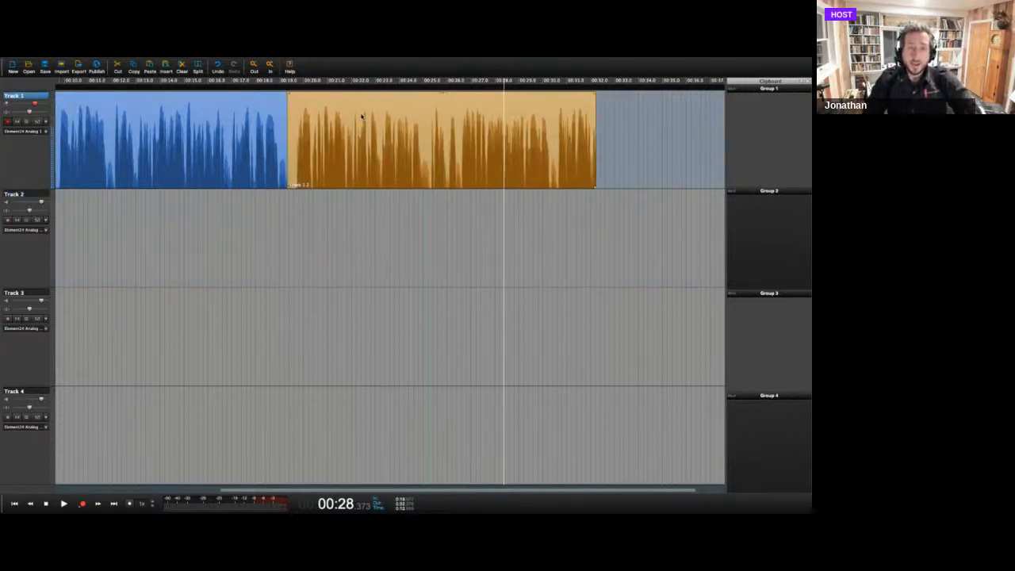
{"action": "mouse_move", "coordinate": [362, 117]}
{"action": "left_mouse_down"}
{"action": "mouse_move", "coordinate": [398, 116]}
{"action": "mouse_move", "coordinate": [364, 117]}
{"action": "mouse_move", "coordinate": [372, 204]}
{"action": "mouse_move", "coordinate": [381, 111]}
{"action": "mouse_move", "coordinate": [362, 111]}
{"action": "left_mouse_up"}
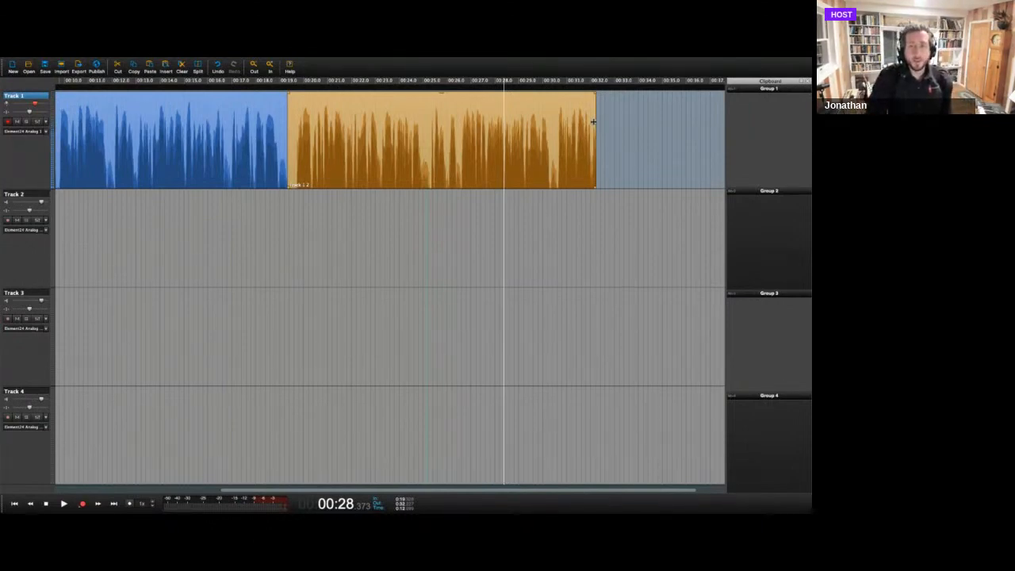
{"action": "left_click_drag", "start_coordinate": [593, 122], "coordinate": [454, 119]}
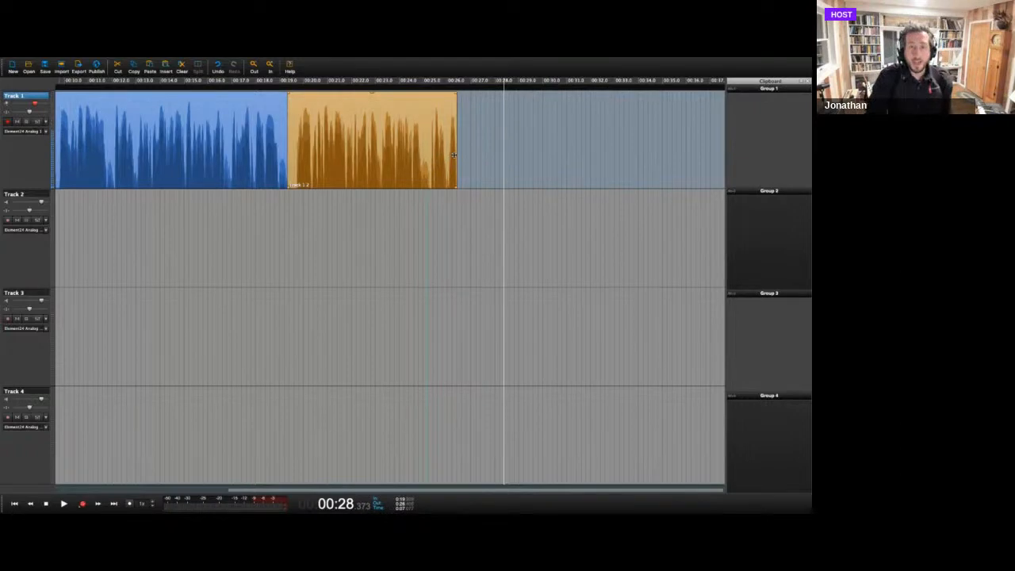
{"action": "left_click_drag", "start_coordinate": [454, 155], "coordinate": [598, 151]}
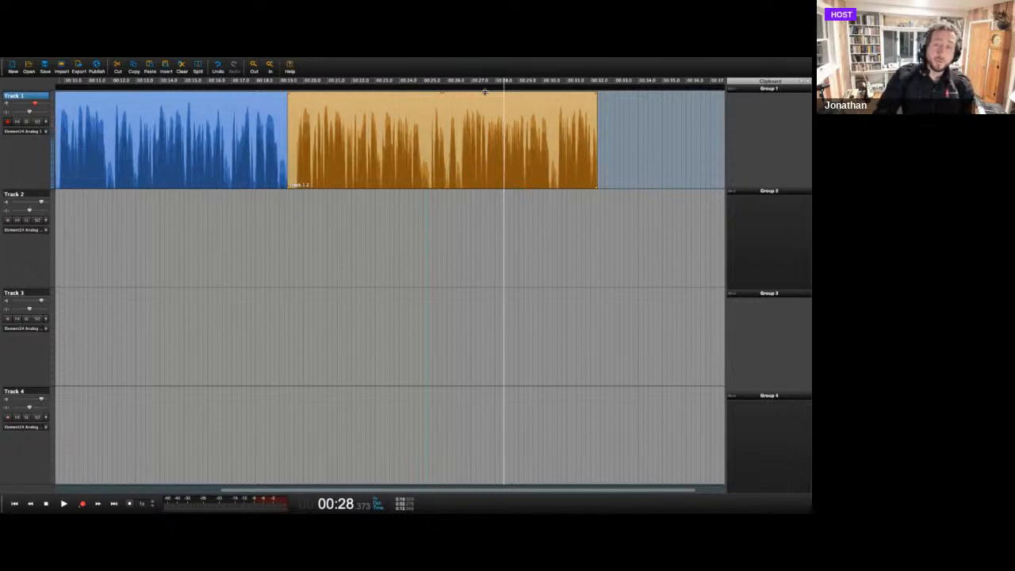
Lower the punched-in clip's volume slightly, and place the playback cursor at about 00:25.6 on Track 1.
{"action": "mouse_move", "coordinate": [485, 92]}
{"action": "left_mouse_down"}
{"action": "mouse_move", "coordinate": [487, 68]}
{"action": "mouse_move", "coordinate": [483, 101]}
{"action": "left_mouse_up"}
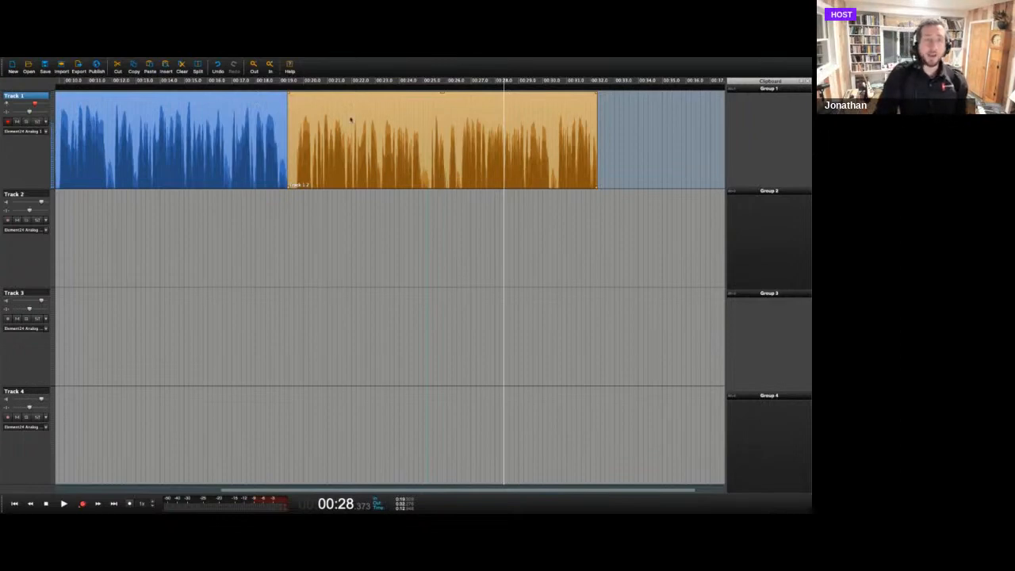
{"action": "left_click", "coordinate": [223, 121]}
{"action": "left_click", "coordinate": [318, 131]}
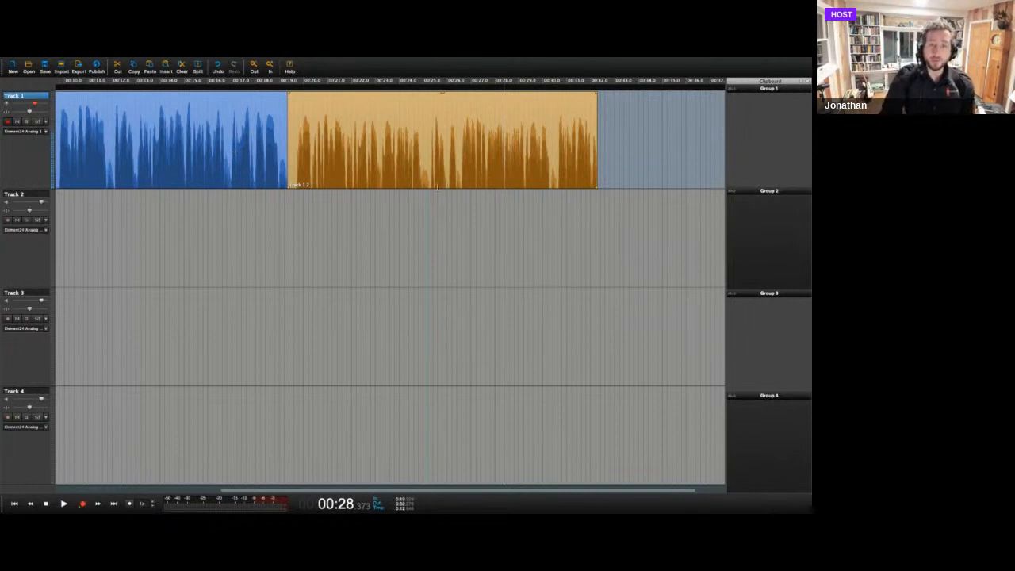
{"action": "left_click", "coordinate": [437, 187]}
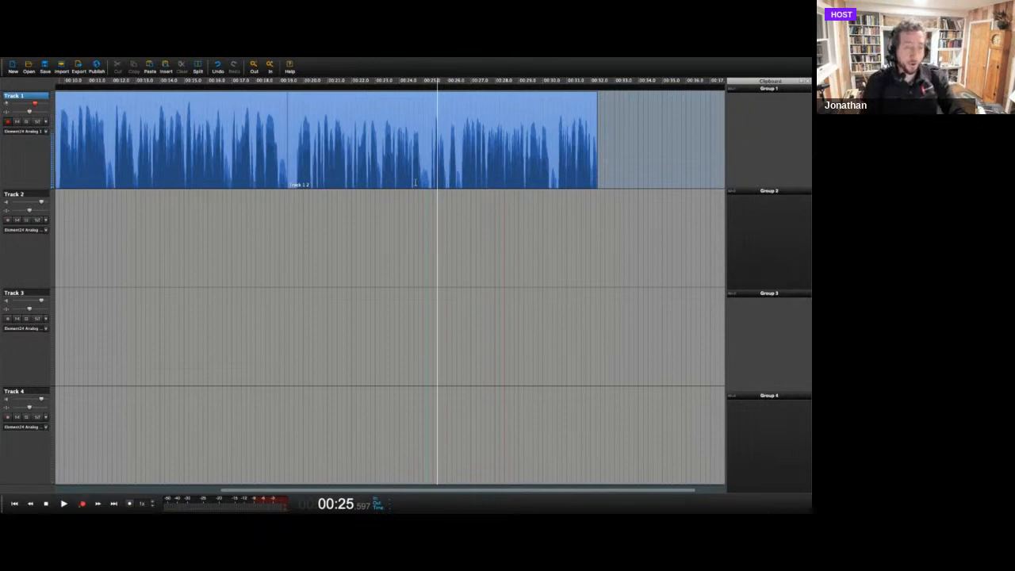
Switch to Keynote, start the slideshow at the "How to do it…" slide, and reveal its bullets through "Punch-in".
{"action": "key", "text": "super+Tab"}
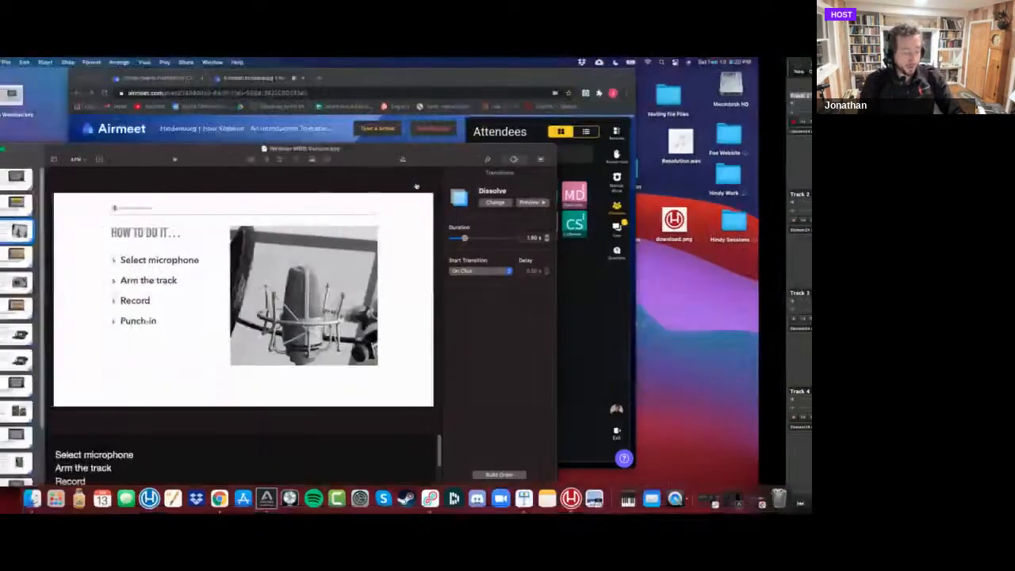
{"action": "key", "text": "super+Tab"}
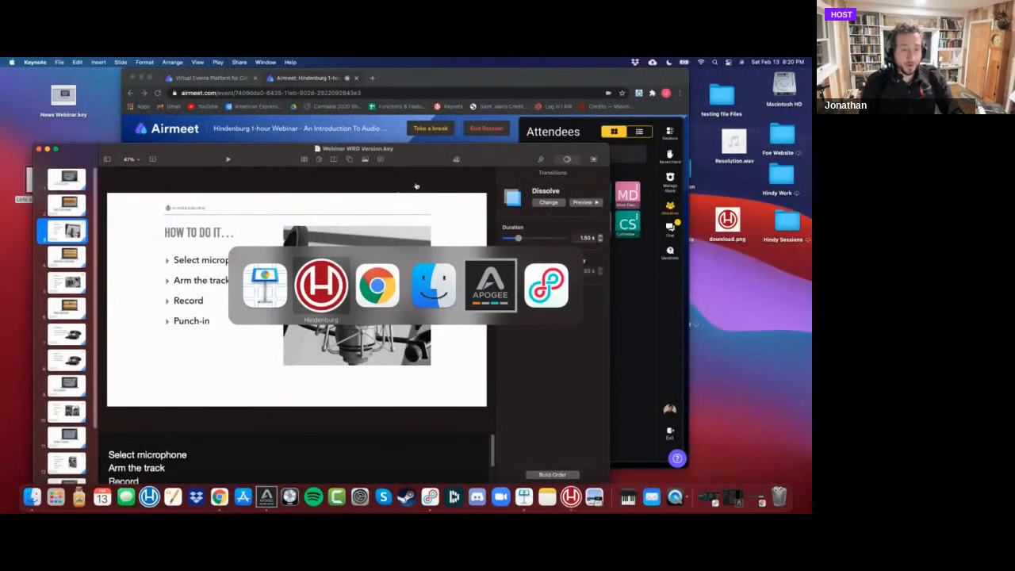
{"action": "key", "text": "super+Tab"}
{"action": "key", "text": "super+Tab"}
{"action": "key", "text": "super+Tab"}
{"action": "key", "text": "super+Tab"}
{"action": "key", "text": "super+Tab"}
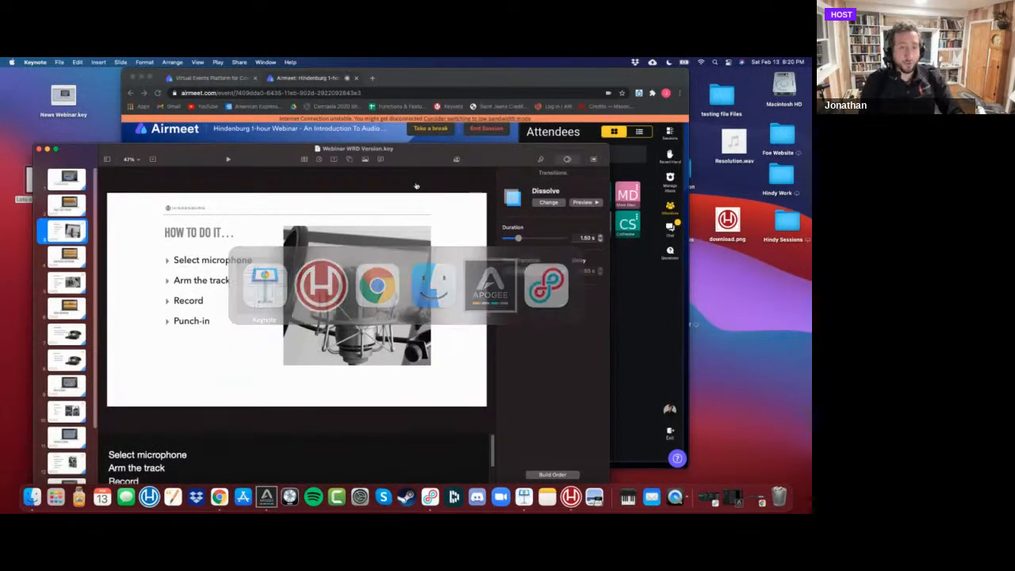
{"action": "left_click", "coordinate": [228, 162]}
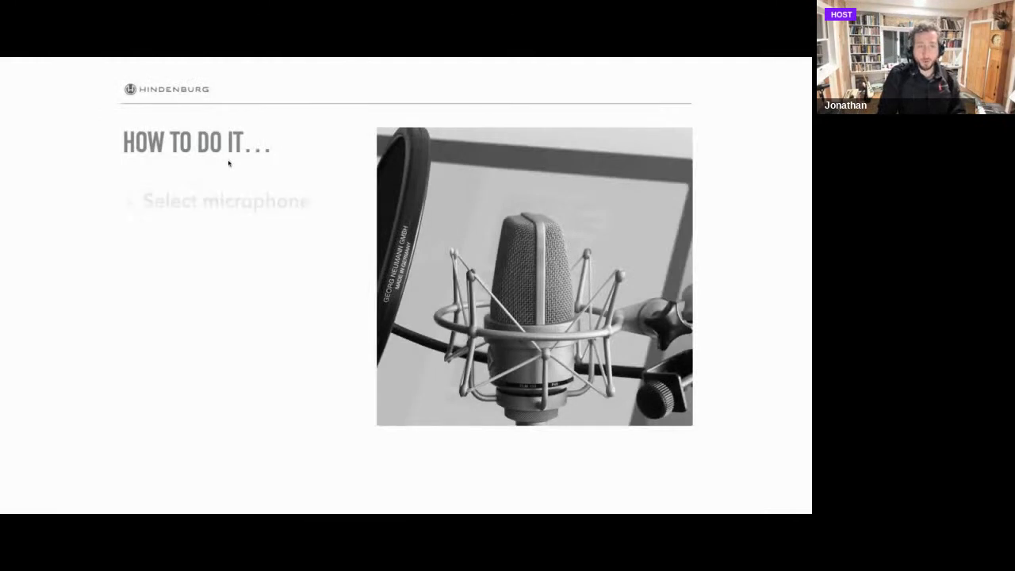
{"action": "key", "text": "Right"}
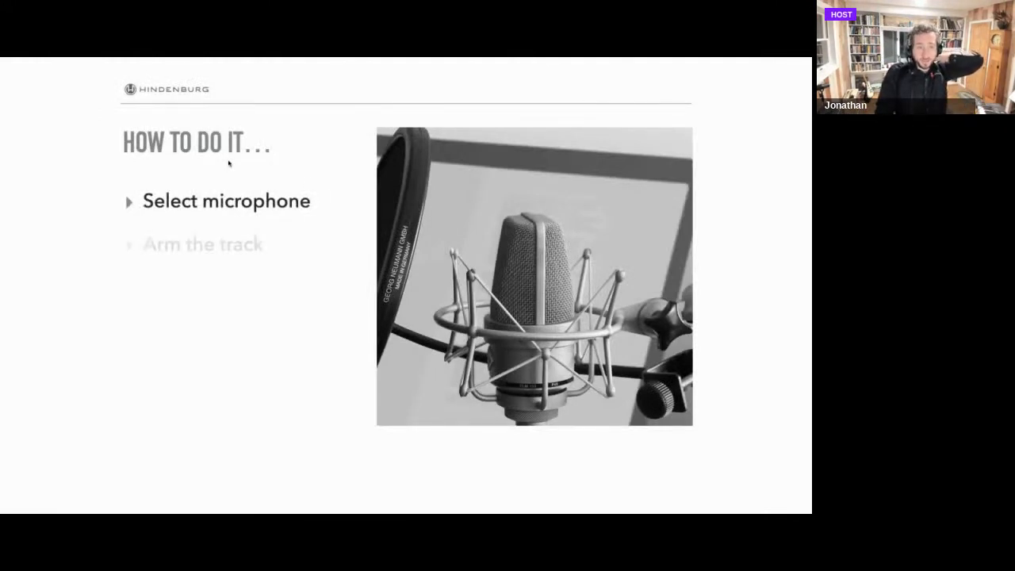
{"action": "key", "text": "Right"}
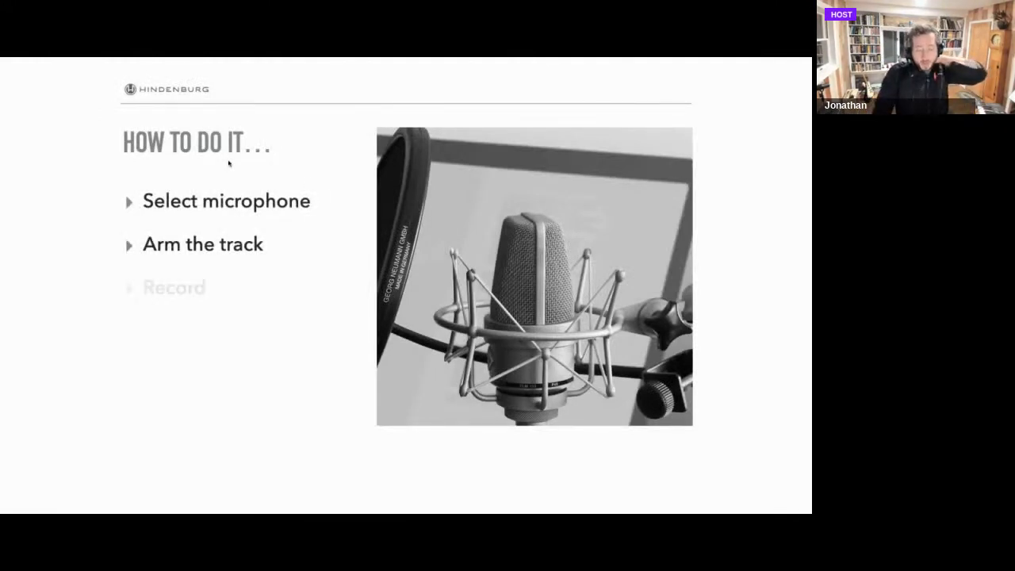
{"action": "key", "text": "Right"}
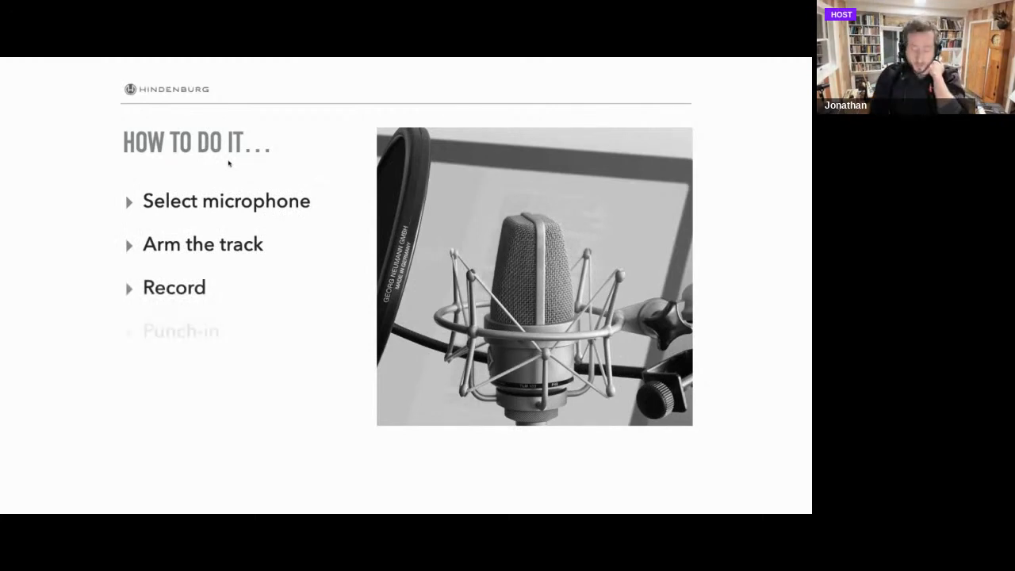
Advance the slideshow through "Roundtable Recording" to the "How to do it…" slide about multiple microphones, and end the slideshow.
{"action": "key", "text": "Right"}
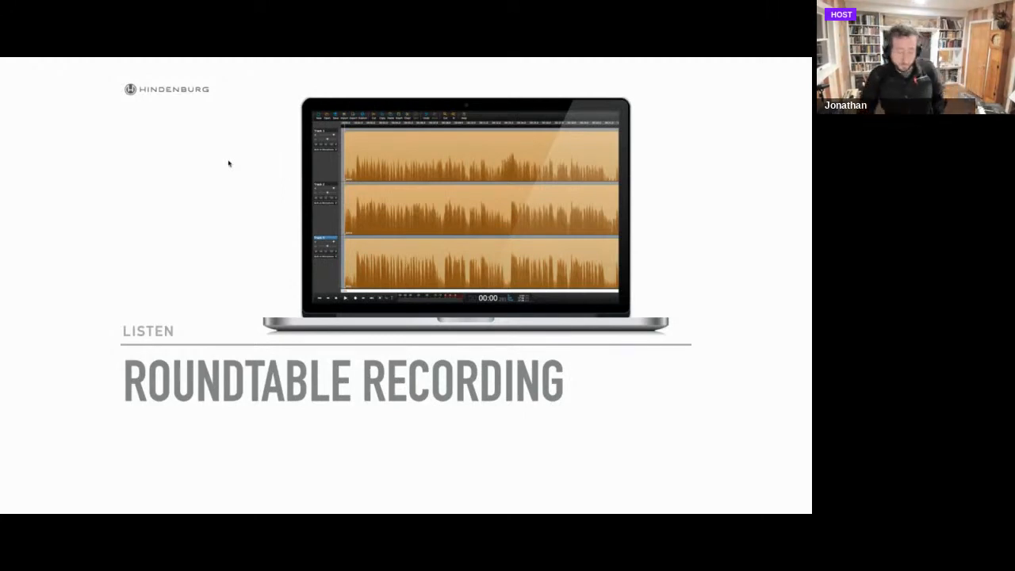
{"action": "key", "text": "Right"}
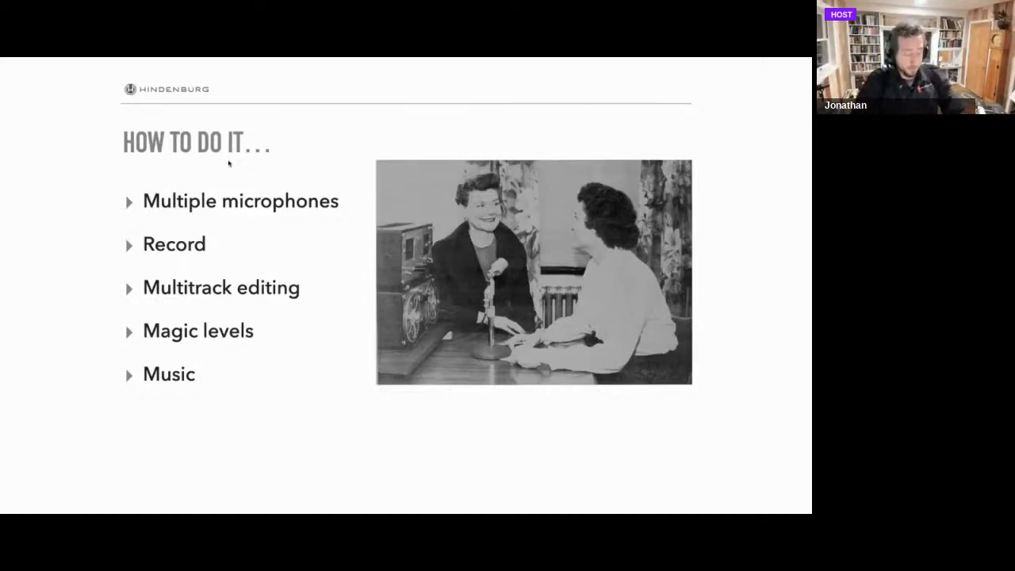
{"action": "key", "text": "Escape"}
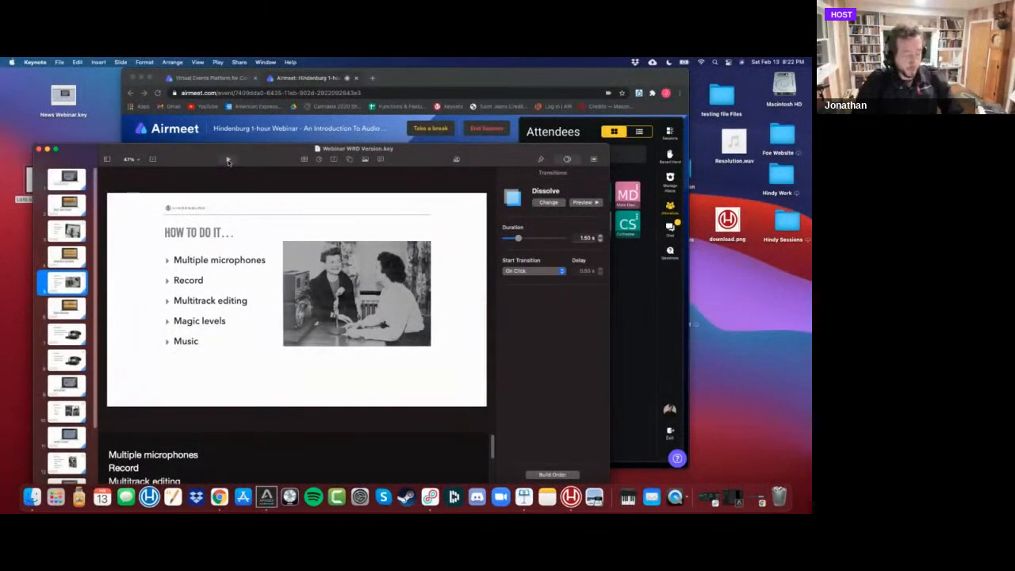
Switch to Hindenburg and open the recent session Round Table_short.nhsx without saving the untitled session.
{"action": "key", "text": "super+Tab"}
{"action": "key", "text": "super+Tab"}
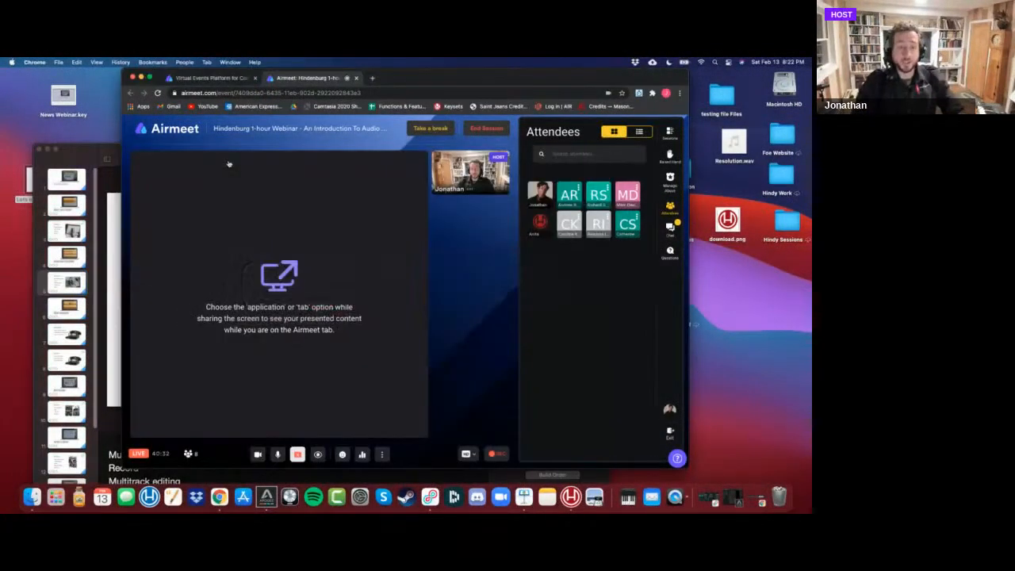
{"action": "key", "text": "super+Tab"}
{"action": "key", "text": "super+Tab"}
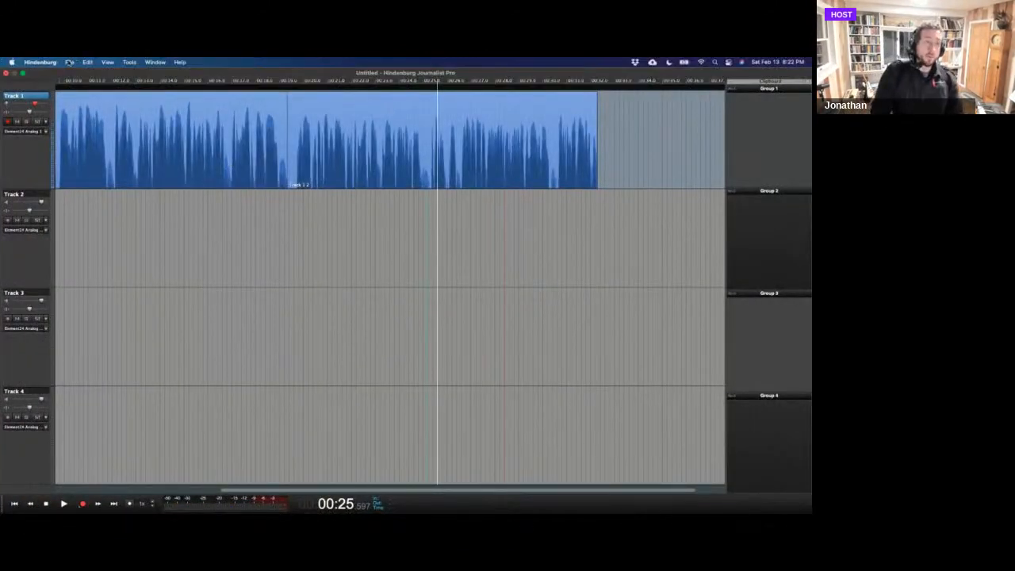
{"action": "left_click", "coordinate": [69, 62]}
{"action": "mouse_move", "coordinate": [99, 117]}
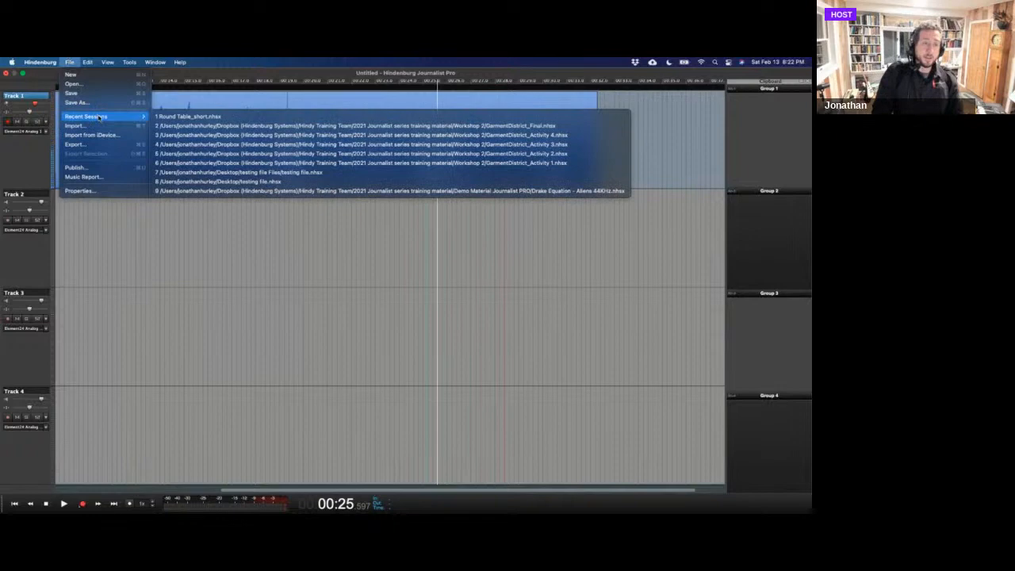
{"action": "left_click", "coordinate": [156, 116]}
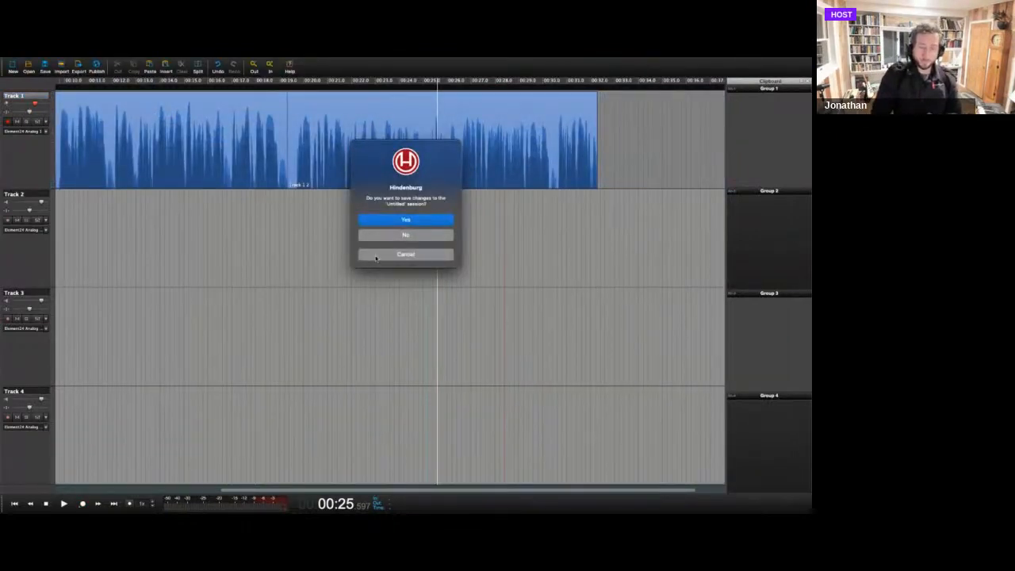
{"action": "left_click", "coordinate": [379, 235]}
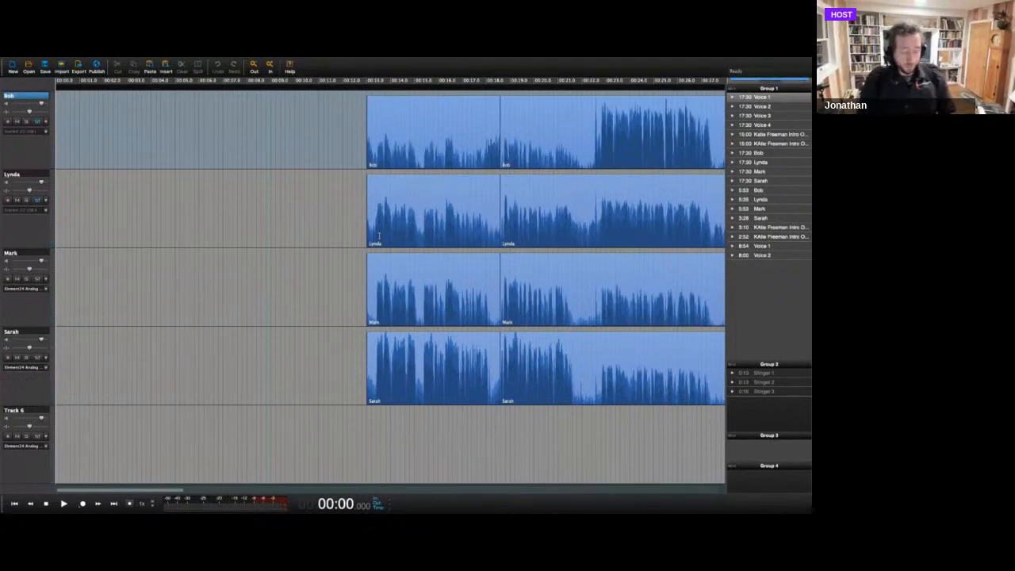
Assign the first track to Element24 mono input 1 (Analog 1) and arm it for recording.
{"action": "key", "text": "super+minus"}
{"action": "key", "text": "super+minus"}
{"action": "key", "text": "super+minus"}
{"action": "key", "text": "super+minus"}
{"action": "key", "text": "super+minus"}
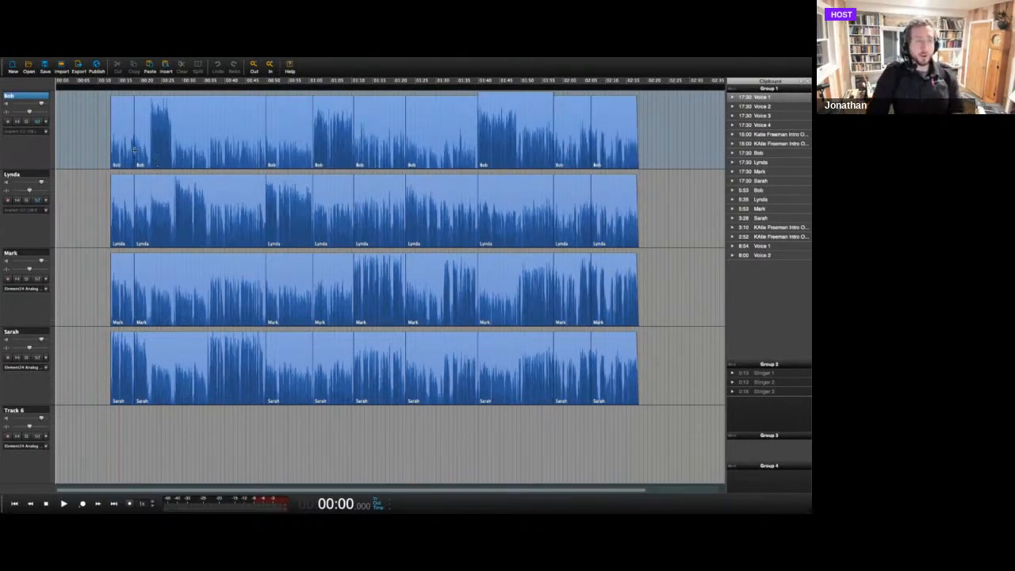
{"action": "left_click", "coordinate": [45, 131]}
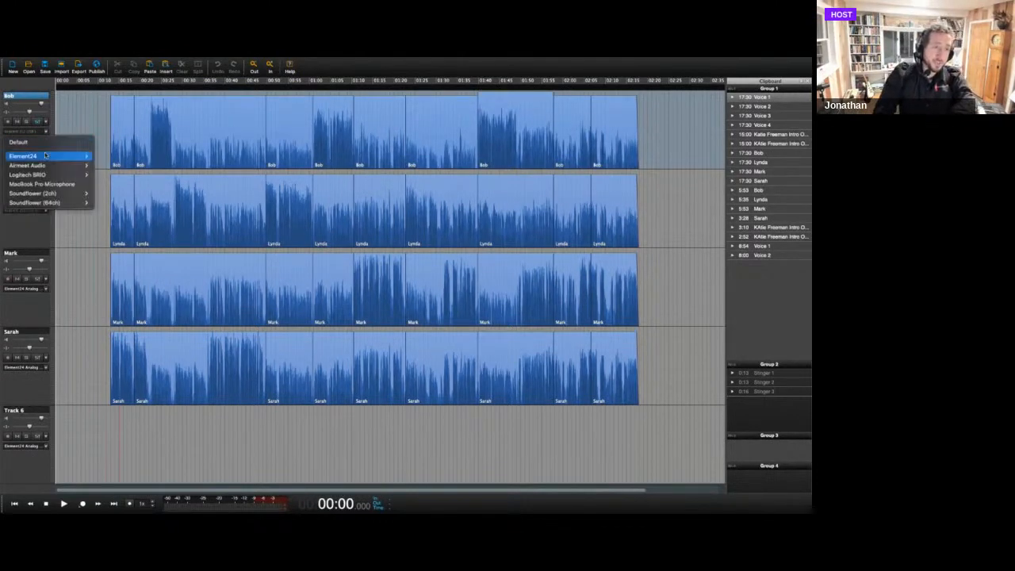
{"action": "mouse_move", "coordinate": [47, 156]}
{"action": "mouse_move", "coordinate": [110, 158]}
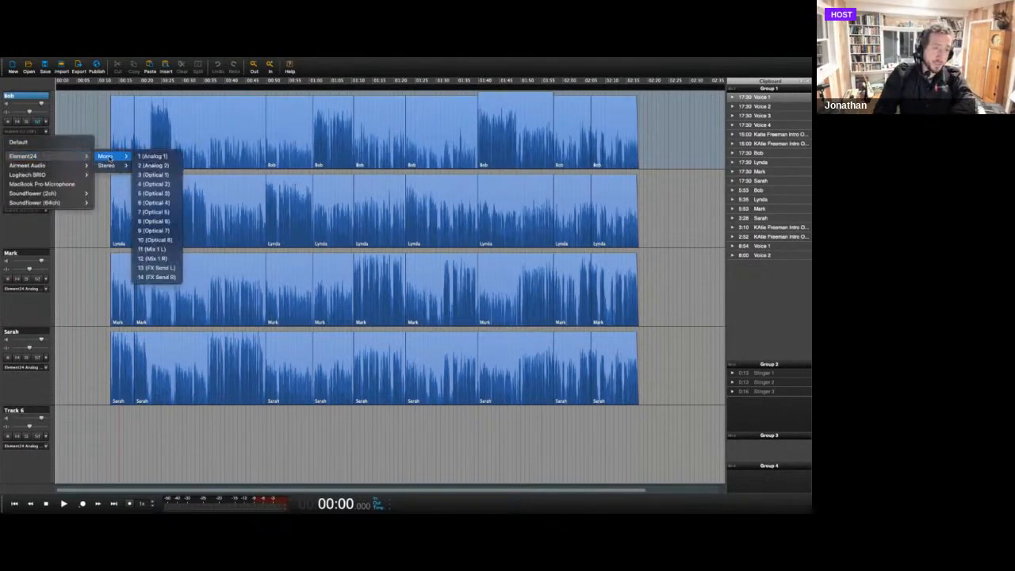
{"action": "left_click", "coordinate": [155, 156]}
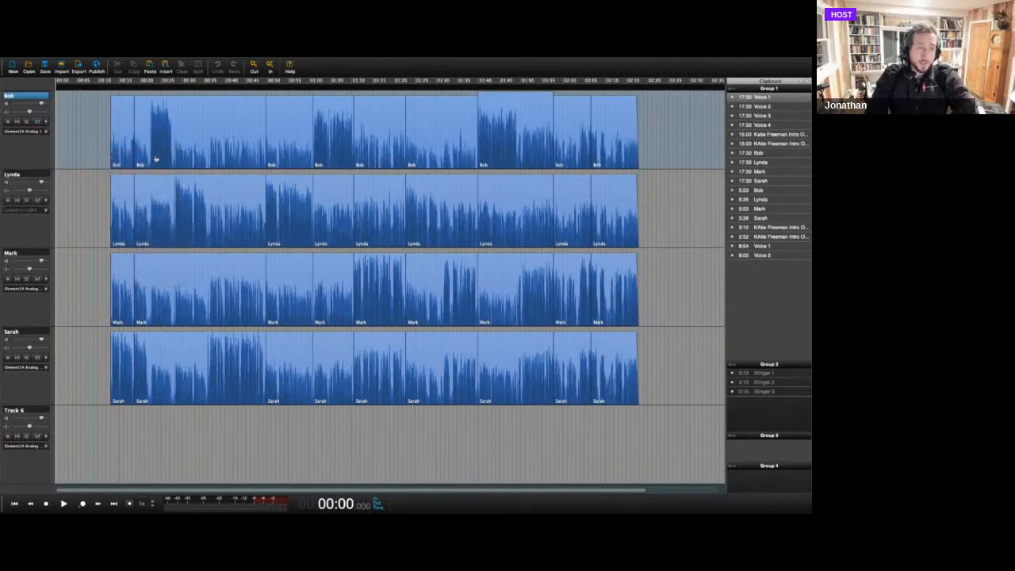
{"action": "left_click", "coordinate": [8, 121]}
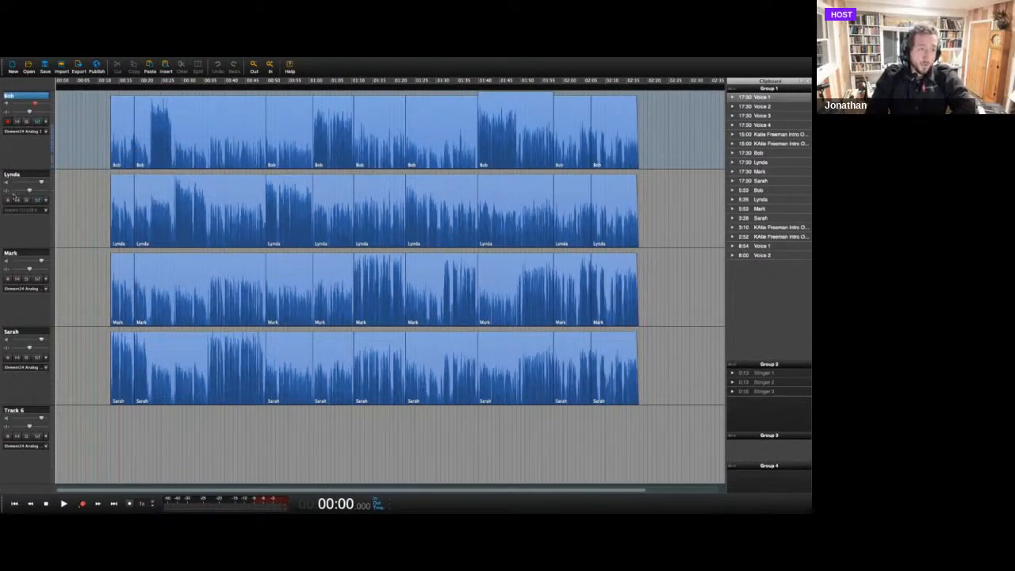
Assign the second track to Element24 mono input 2 (Analog 2), arming it for recording and disarming it again.
{"action": "left_click", "coordinate": [46, 211]}
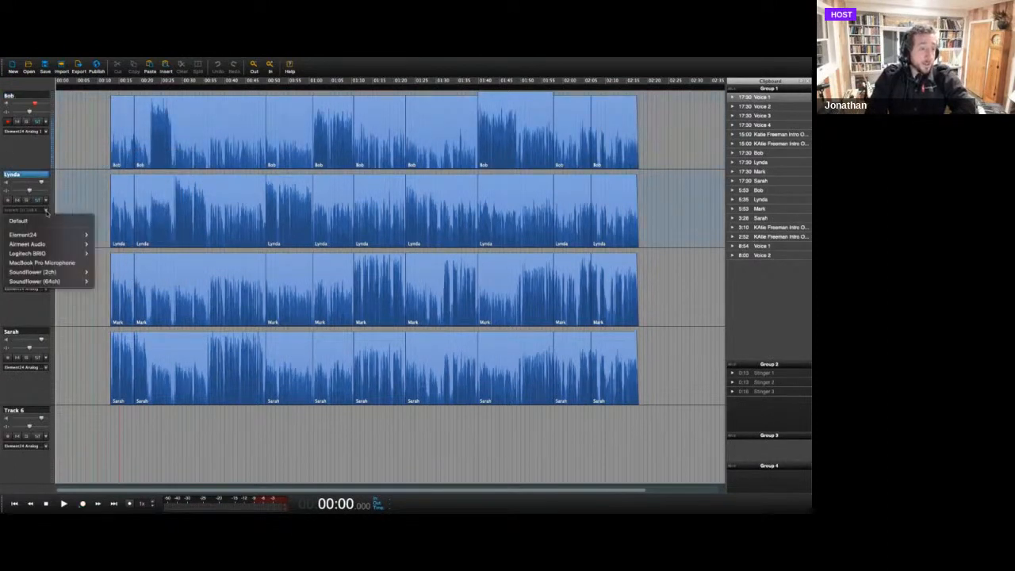
{"action": "mouse_move", "coordinate": [78, 236]}
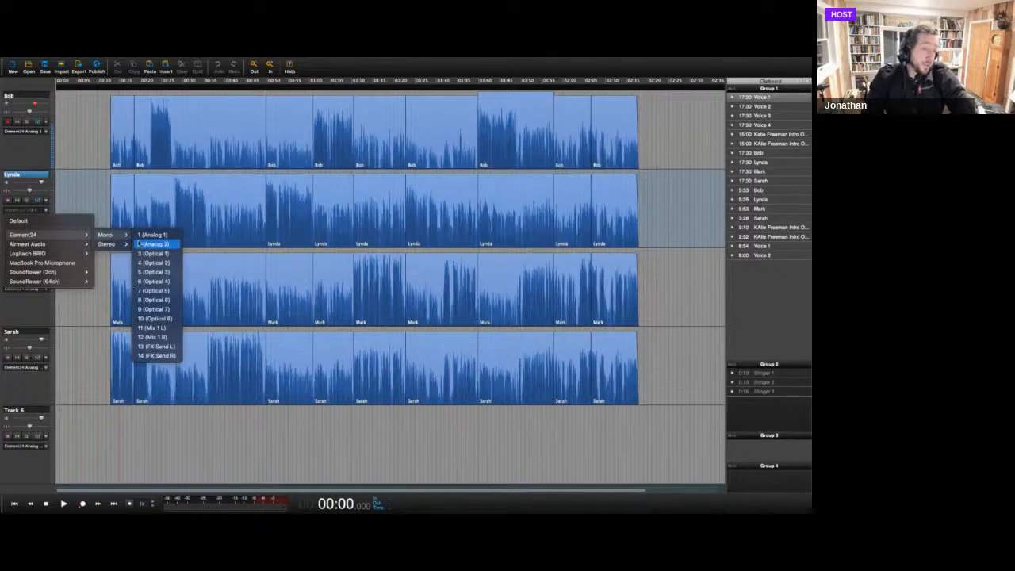
{"action": "left_click", "coordinate": [139, 244]}
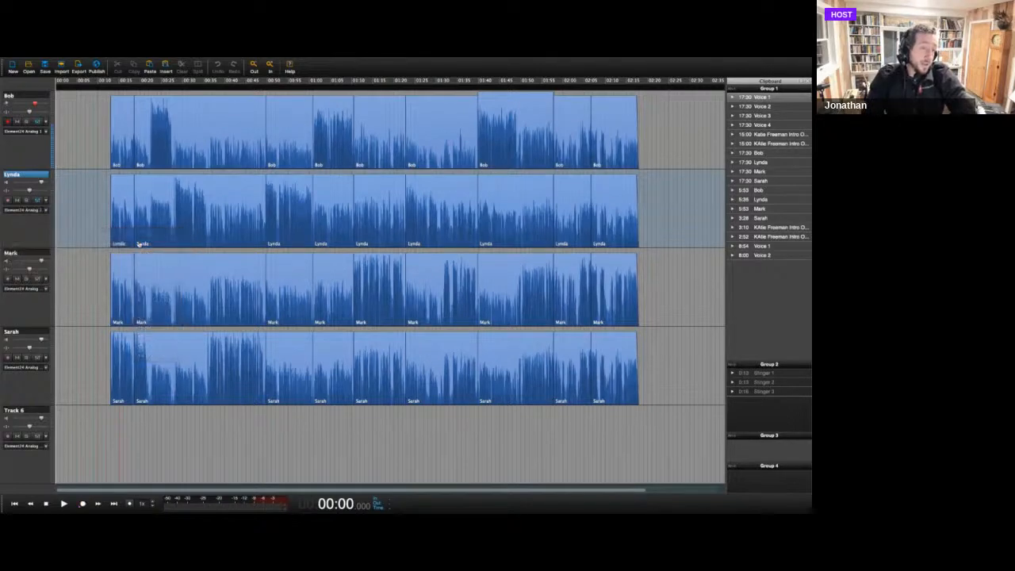
{"action": "left_click", "coordinate": [7, 199]}
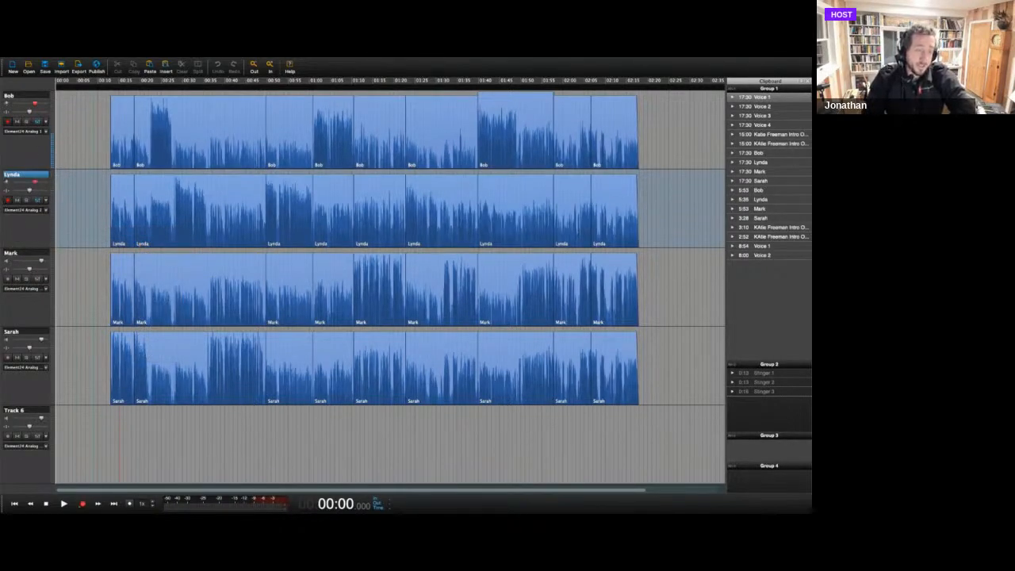
{"action": "left_click", "coordinate": [7, 200]}
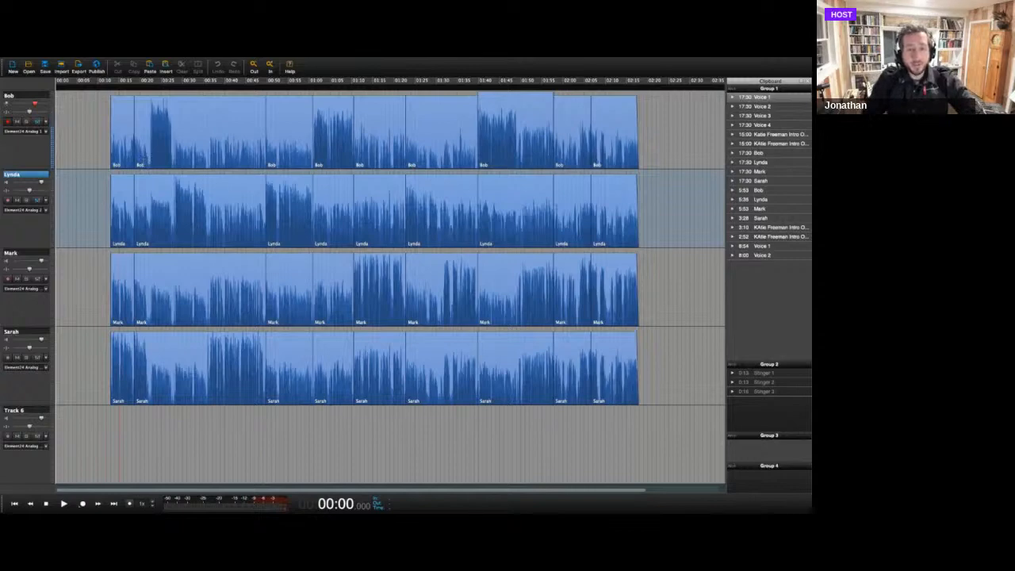
Mark the loud passage from about 00:21.9 to 00:28 on the first track, clear the marking, and play the passage.
{"action": "left_click_drag", "start_coordinate": [148, 165], "coordinate": [174, 162]}
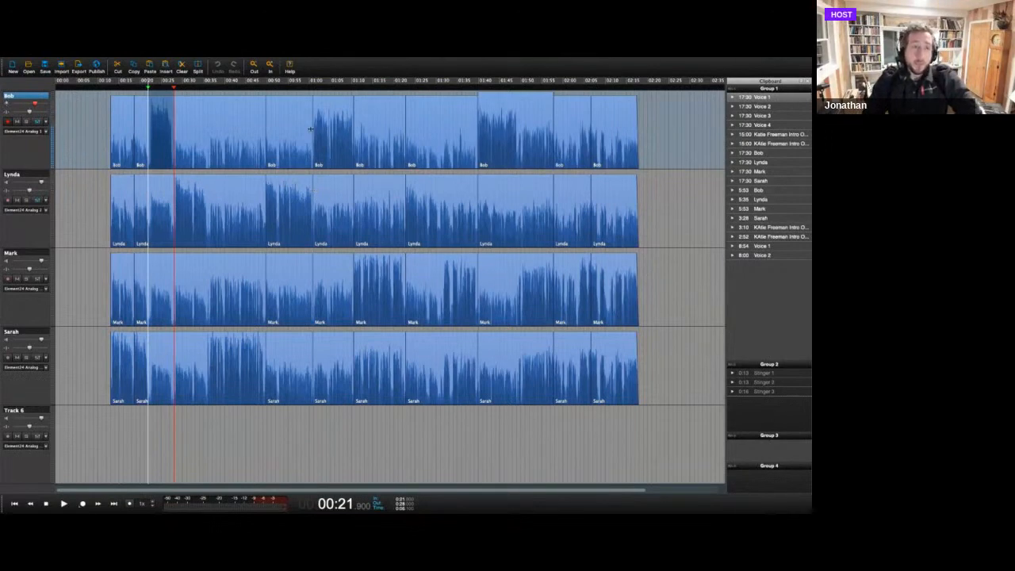
{"action": "left_click", "coordinate": [154, 145]}
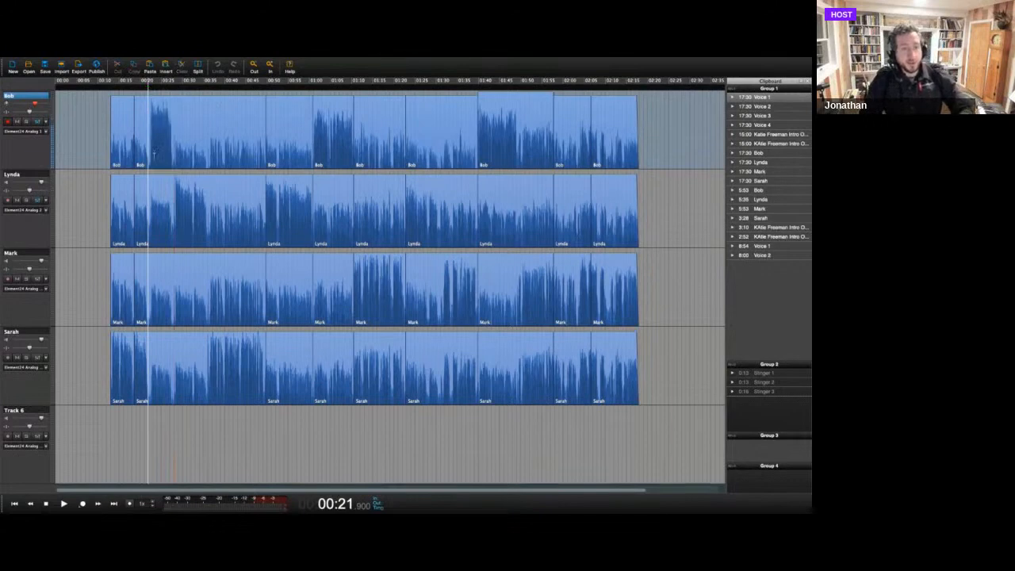
{"action": "key", "text": "space"}
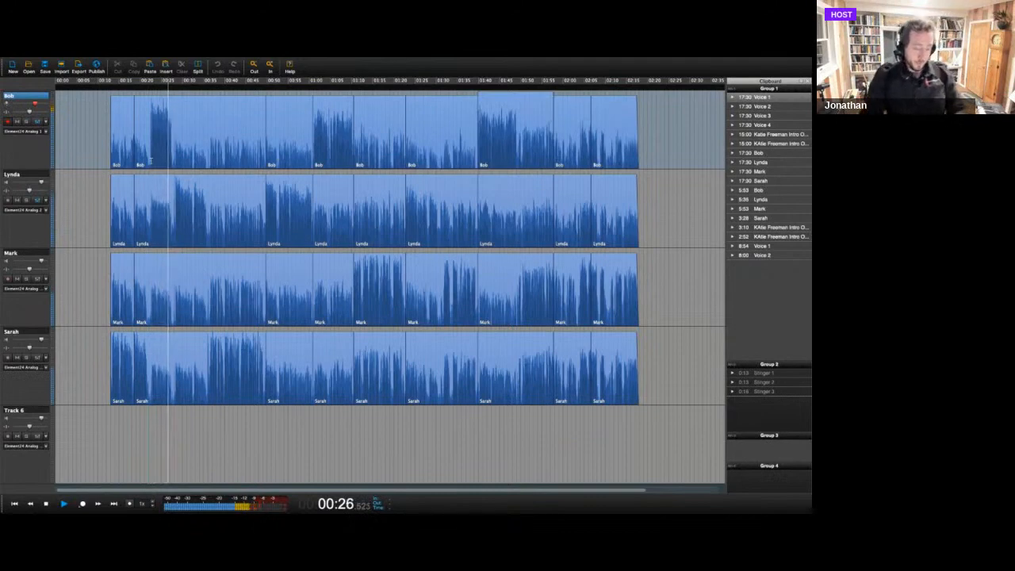
{"action": "key", "text": "space"}
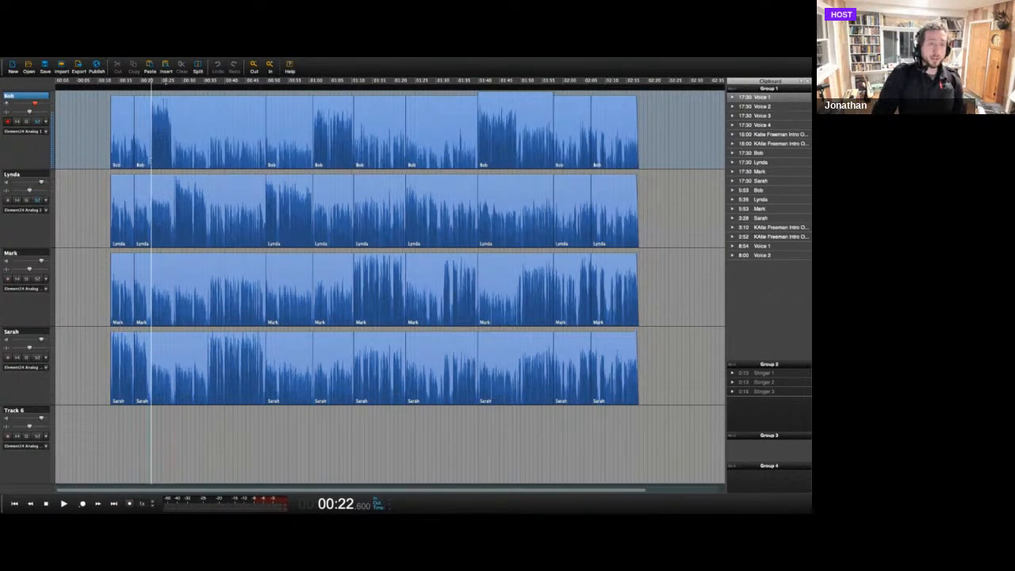
Select the first track's clips one at a time, from the second clip through the sixth.
{"action": "left_click", "coordinate": [248, 123]}
{"action": "left_click", "coordinate": [299, 121]}
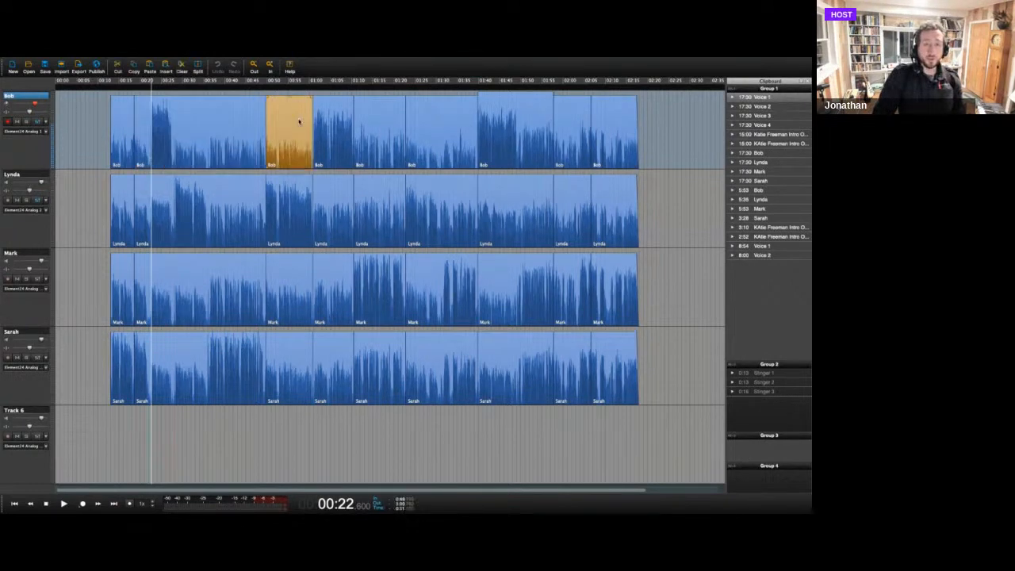
{"action": "left_click", "coordinate": [333, 121]}
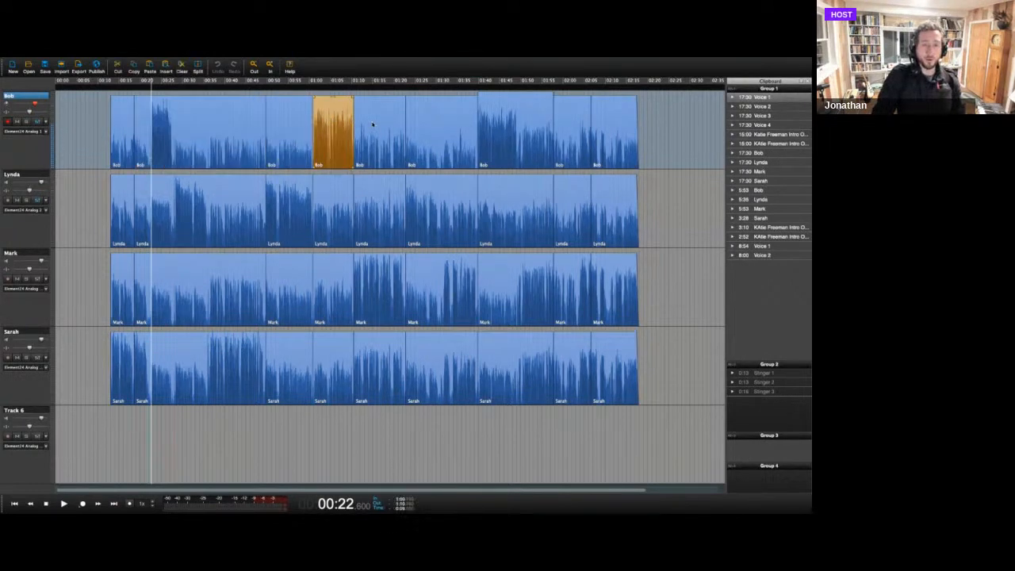
{"action": "left_click", "coordinate": [374, 123]}
{"action": "left_click", "coordinate": [430, 121]}
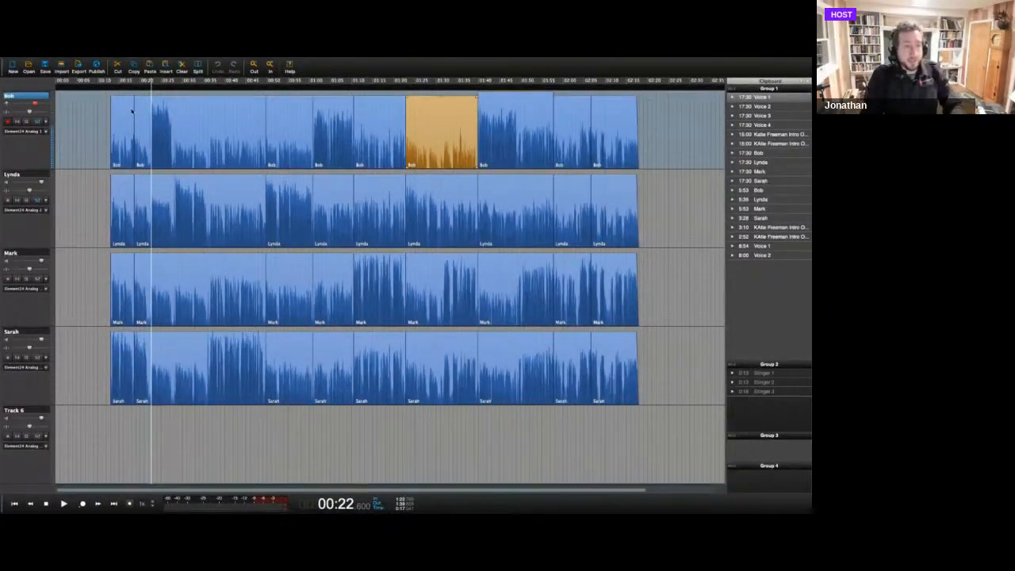
Select the first track's first four clips together, and clear the selection by placing the playback cursor at about 00:07.1.
{"action": "left_click", "coordinate": [129, 112]}
{"action": "left_click", "coordinate": [186, 114], "text": "shift"}
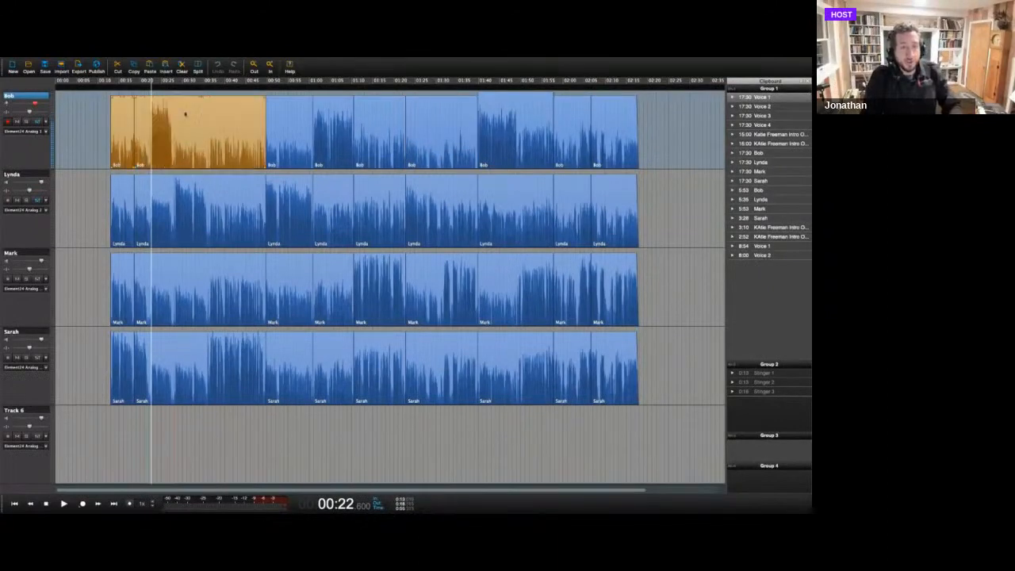
{"action": "left_click", "coordinate": [300, 110], "text": "shift"}
{"action": "left_click", "coordinate": [328, 114], "text": "shift"}
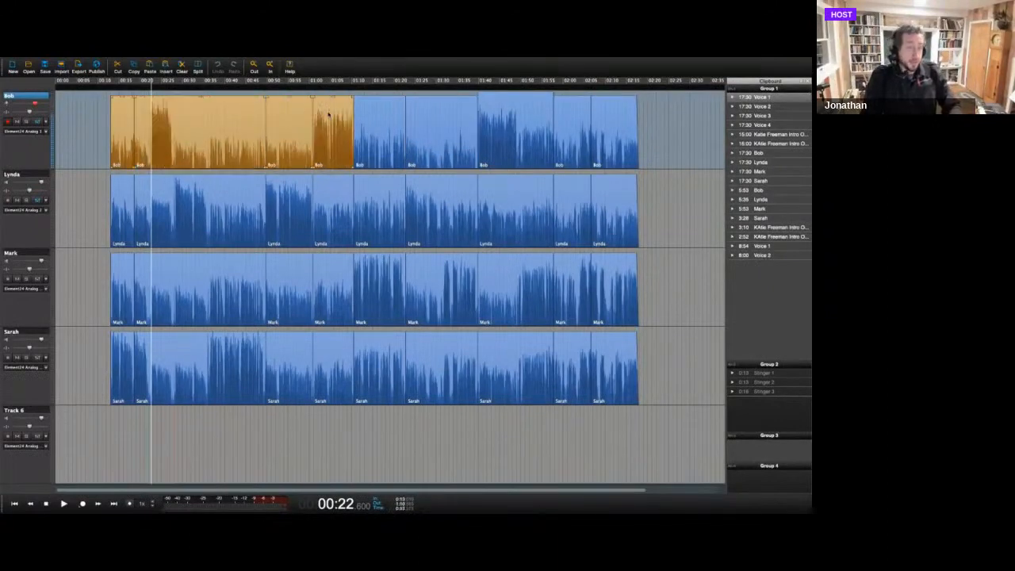
{"action": "left_click", "coordinate": [86, 114]}
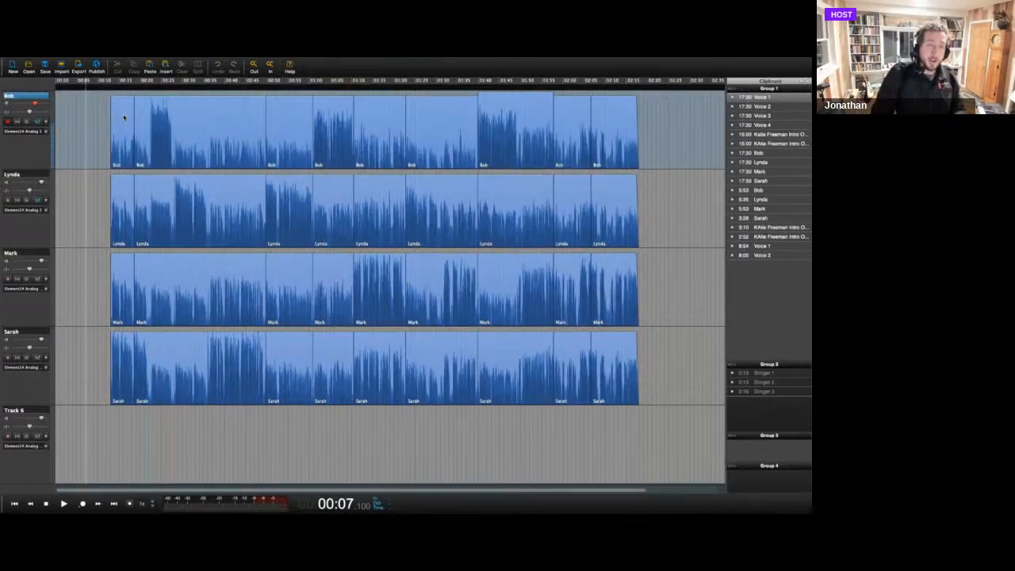
Try moving the first track's opening clip earlier to about 00:08, and undo the move.
{"action": "left_click", "coordinate": [124, 118]}
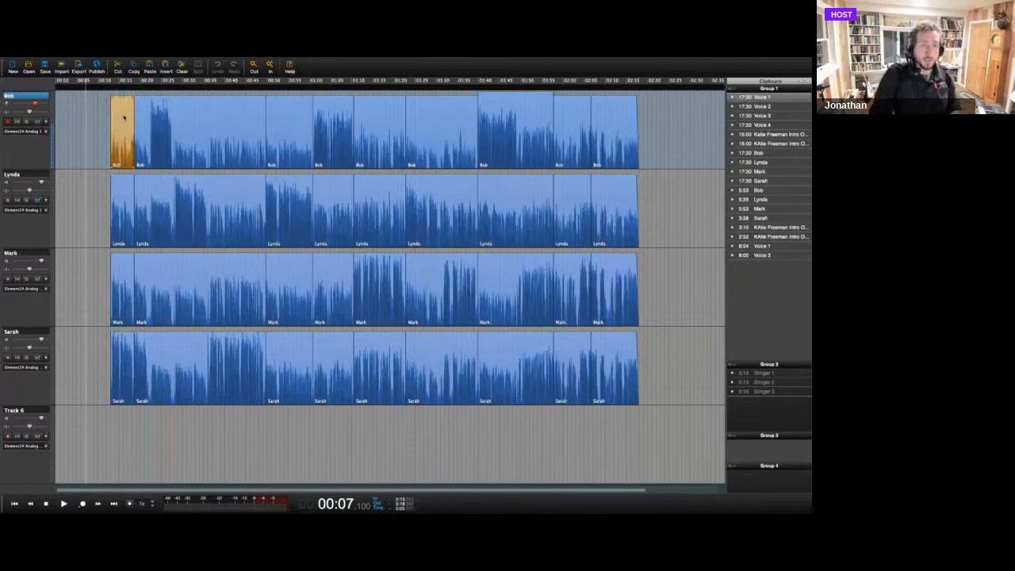
{"action": "left_click_drag", "start_coordinate": [124, 118], "coordinate": [104, 117]}
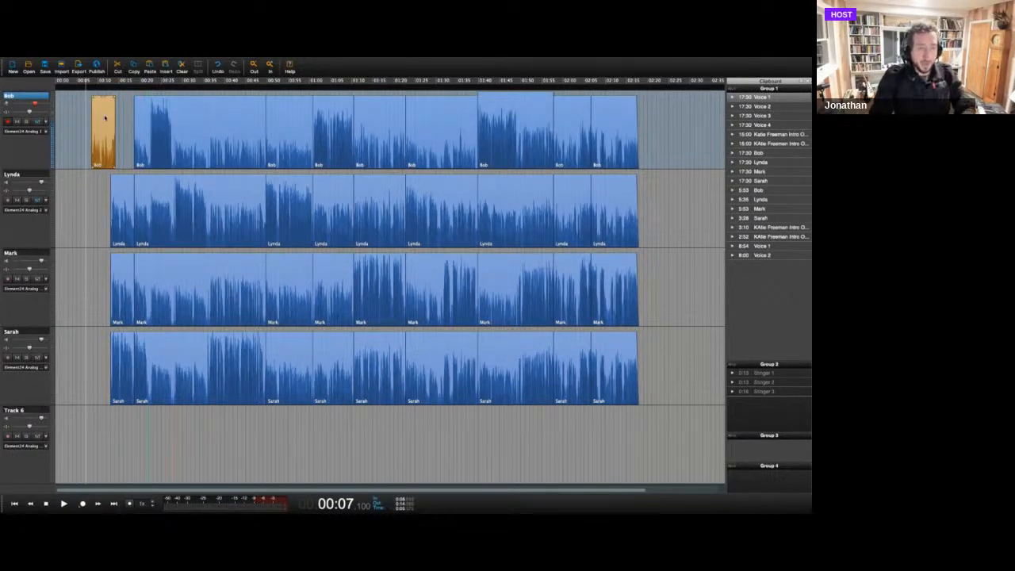
{"action": "key", "text": "ctrl+z"}
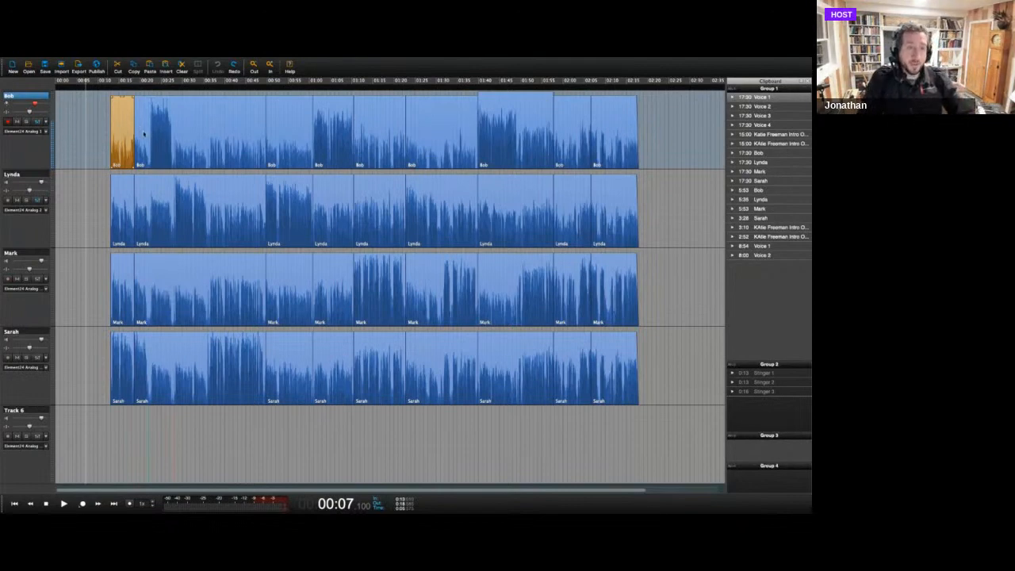
Add the first track's second clip to the selection, try moving both clips about 10 seconds earlier, and undo the move.
{"action": "left_click", "coordinate": [179, 139], "text": "shift"}
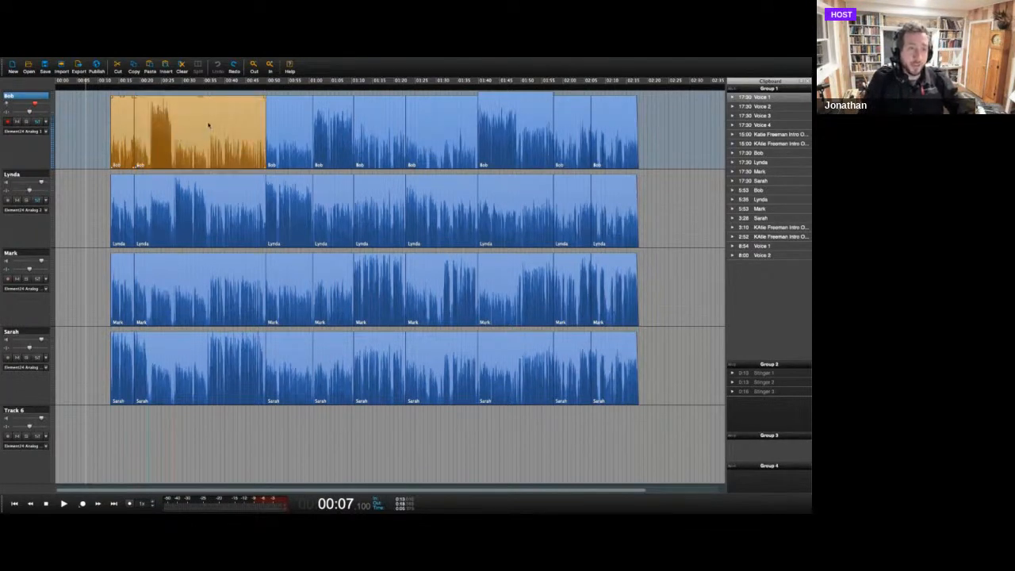
{"action": "left_click_drag", "start_coordinate": [209, 124], "coordinate": [163, 123]}
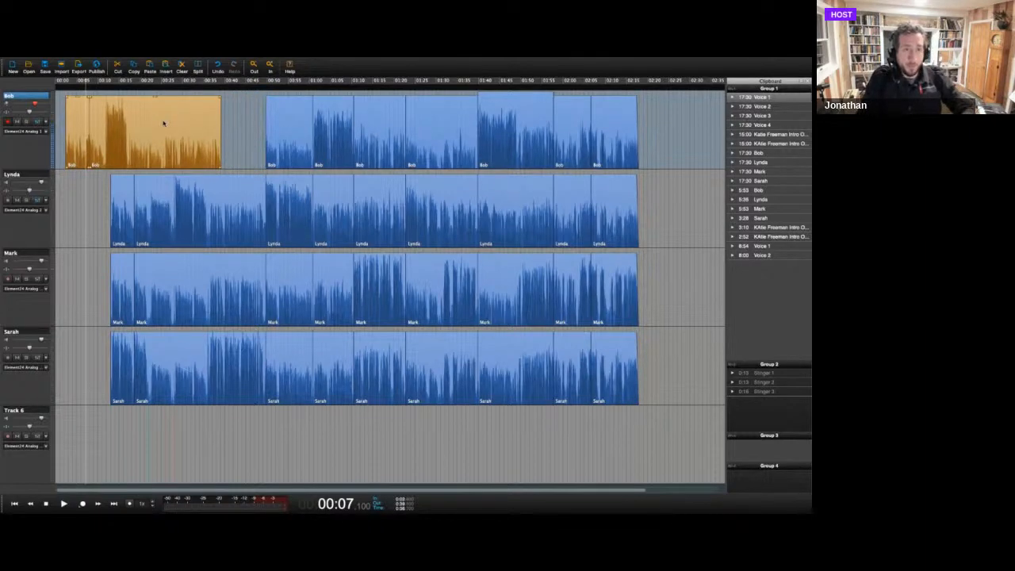
{"action": "key", "text": "super+z"}
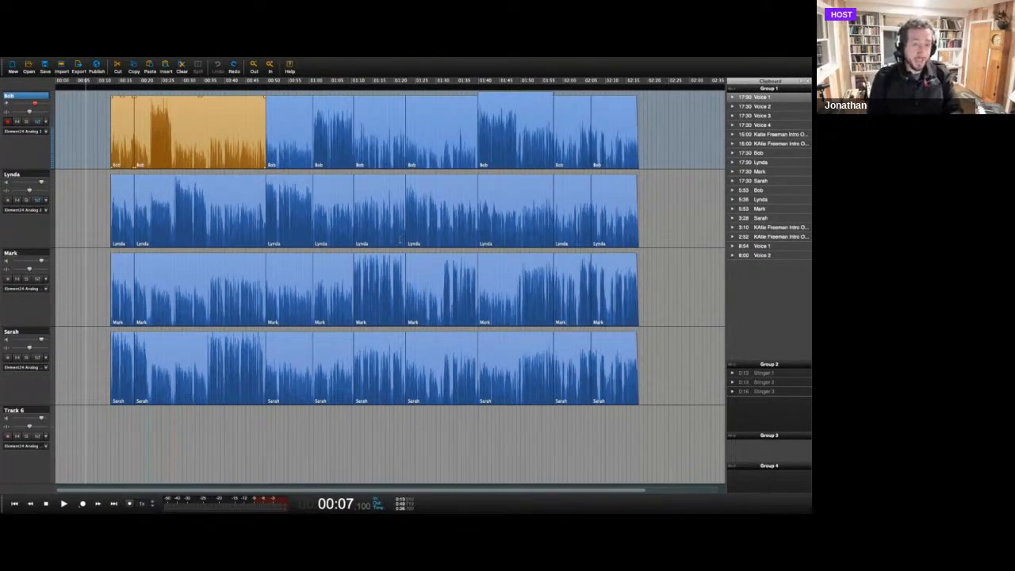
Select all clips on every track and move them together about 2 seconds later on the timeline.
{"action": "key", "text": "ctrl+a"}
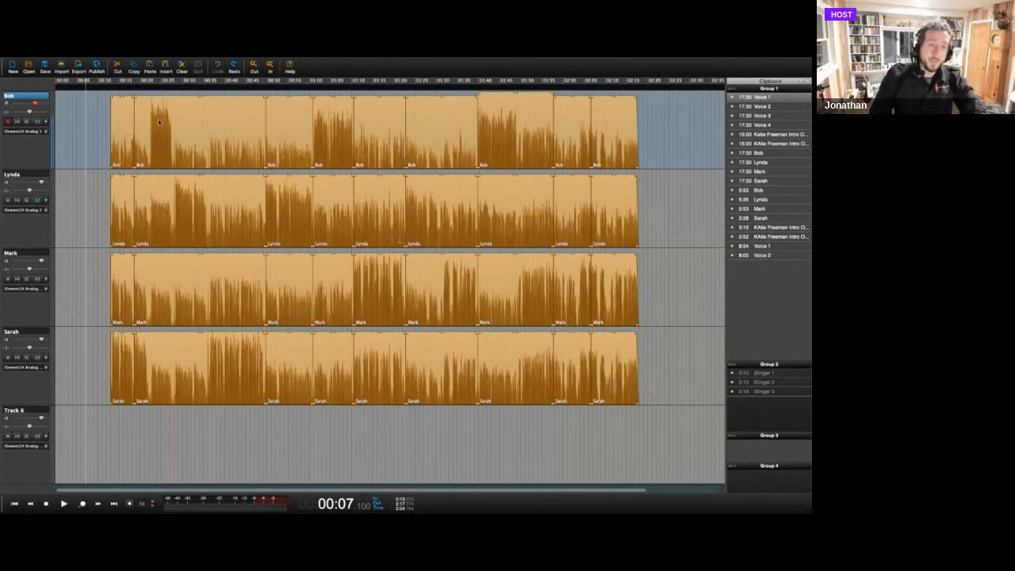
{"action": "mouse_move", "coordinate": [208, 127]}
{"action": "left_mouse_down"}
{"action": "mouse_move", "coordinate": [285, 120]}
{"action": "mouse_move", "coordinate": [214, 129]}
{"action": "left_mouse_up"}
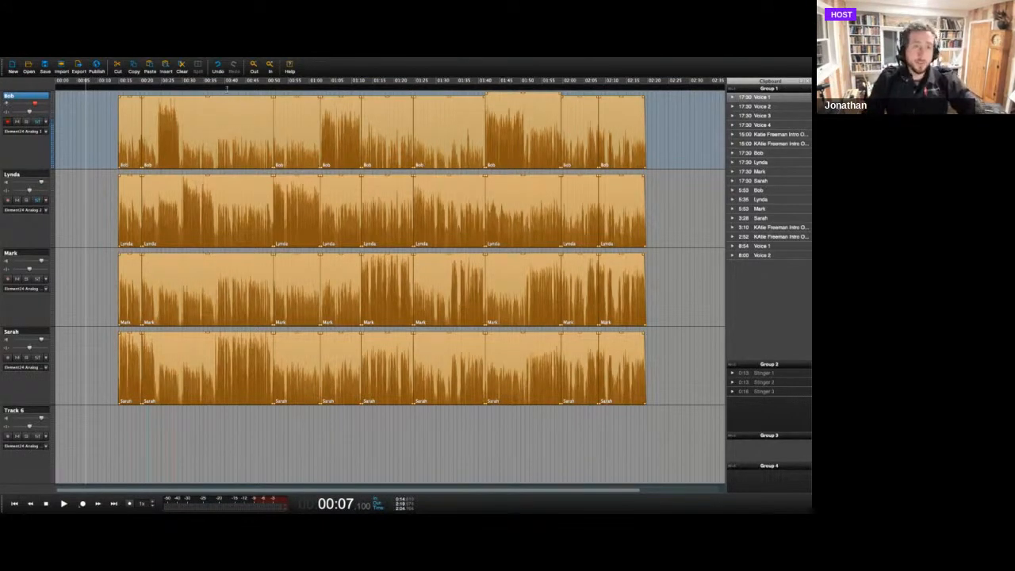
Run Magic Levels on all selected clips, raise the damping to 20.0 dB, and close the tool.
{"action": "mouse_move", "coordinate": [191, 60]}
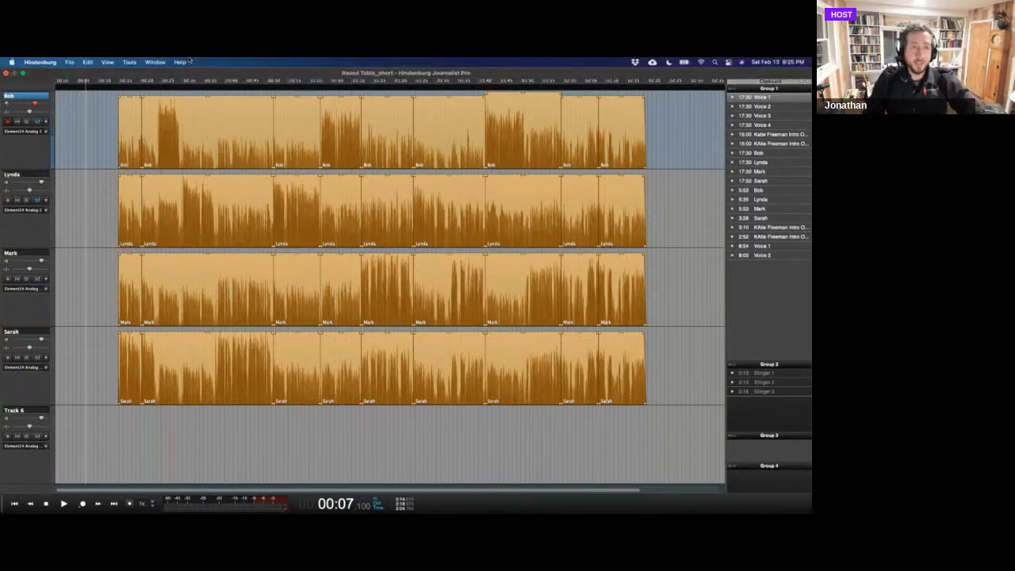
{"action": "left_click", "coordinate": [129, 62]}
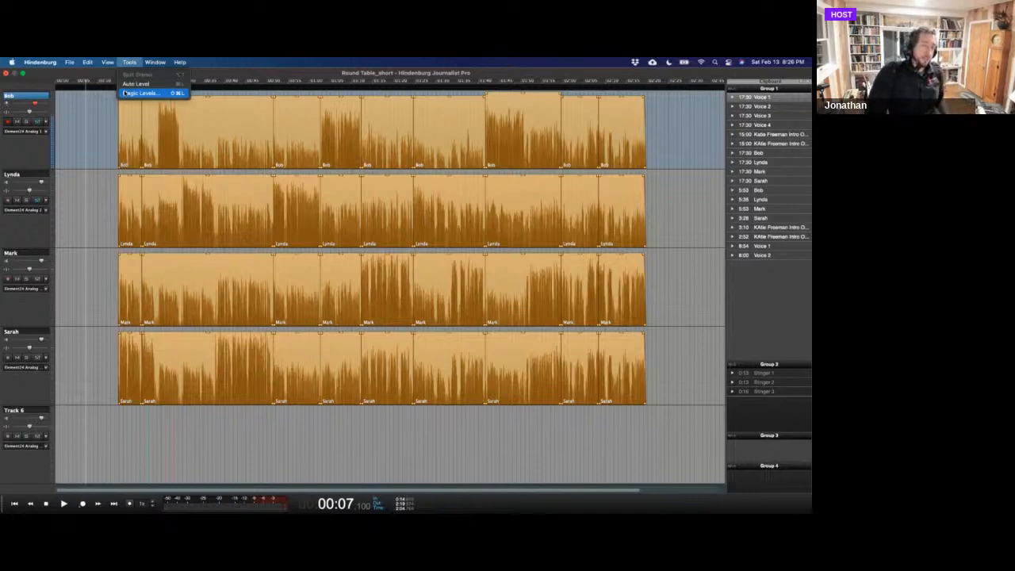
{"action": "left_click", "coordinate": [124, 93]}
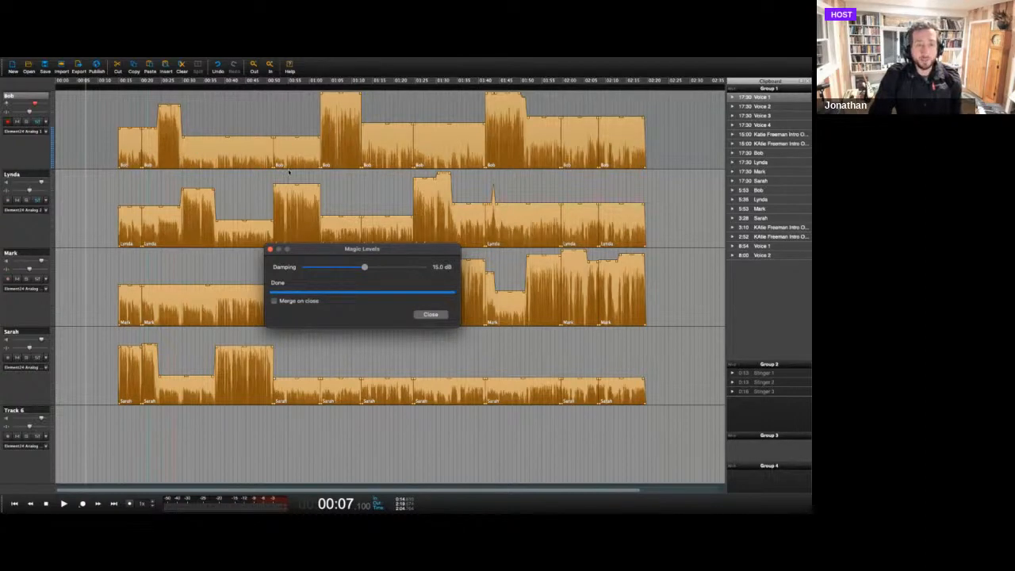
{"action": "left_click_drag", "start_coordinate": [368, 268], "coordinate": [425, 268]}
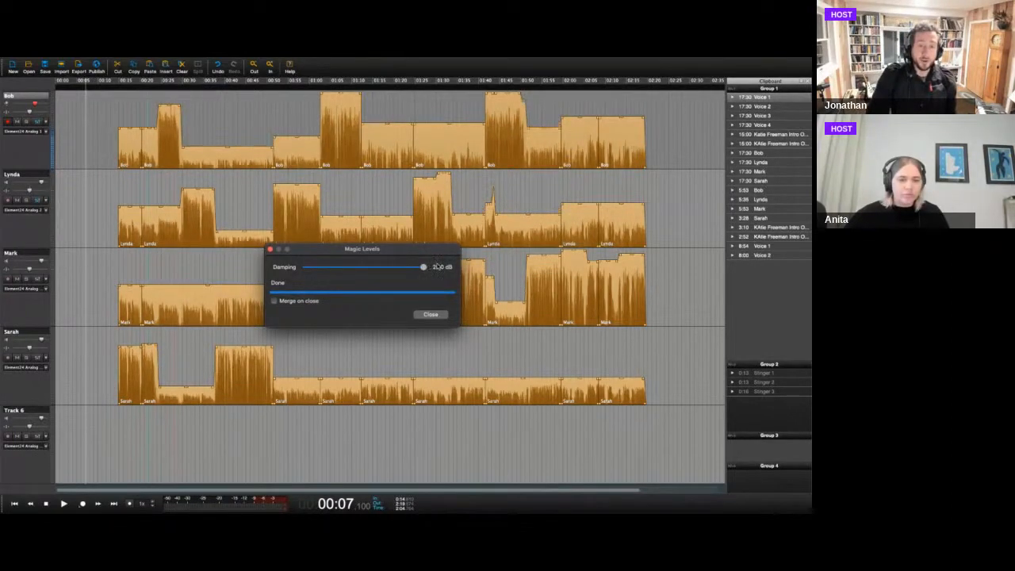
{"action": "left_click", "coordinate": [430, 315]}
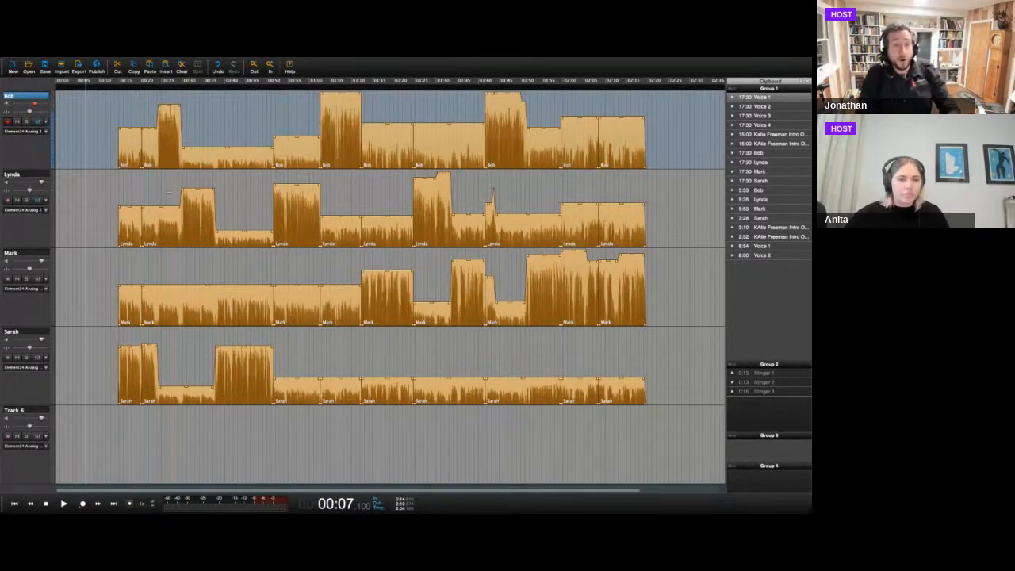
Clear the clip selection and play a few seconds of the levelled mix from about 00:24.1.
{"action": "left_click", "coordinate": [159, 168]}
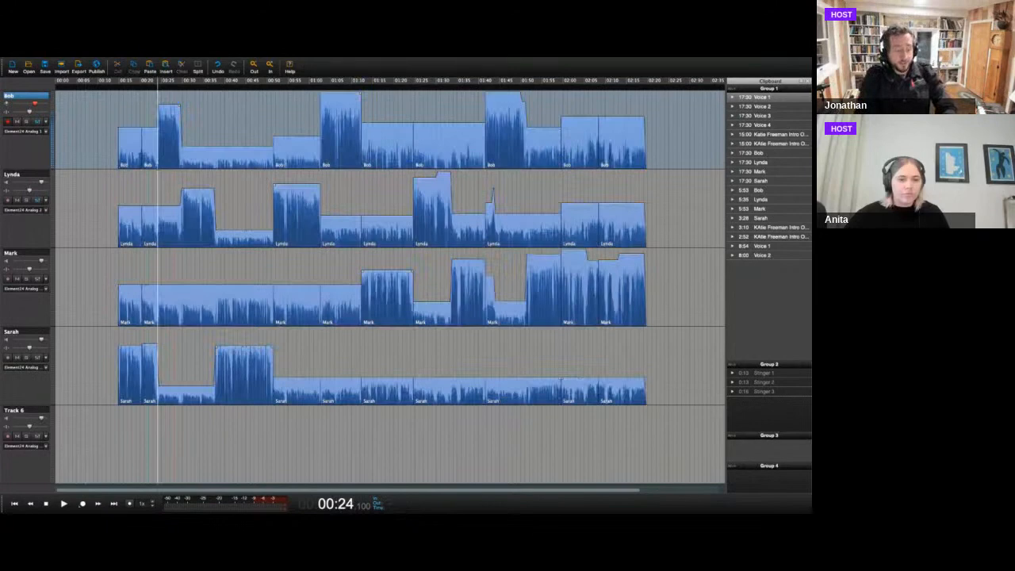
{"action": "key", "text": "space"}
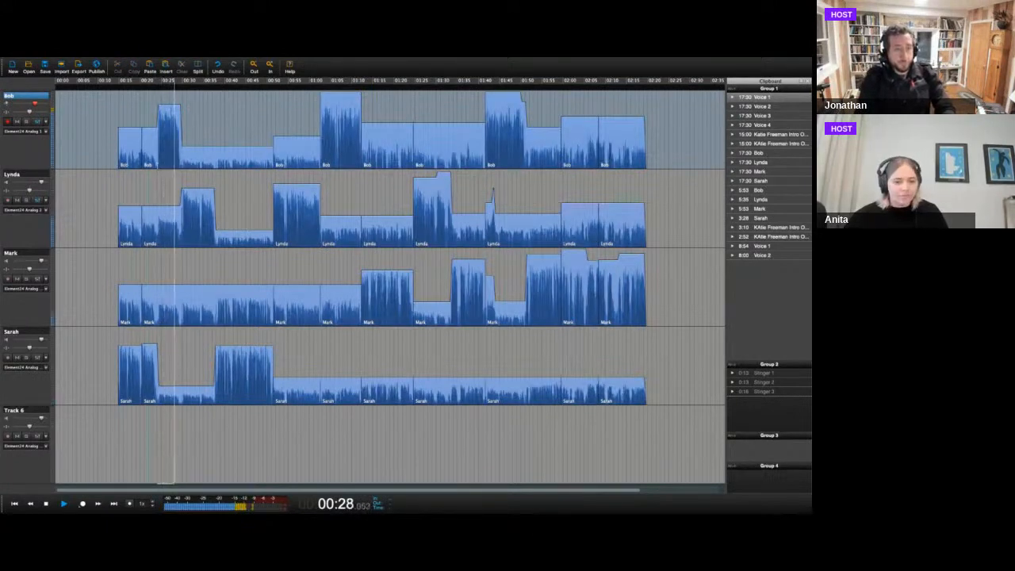
{"action": "key", "text": "space"}
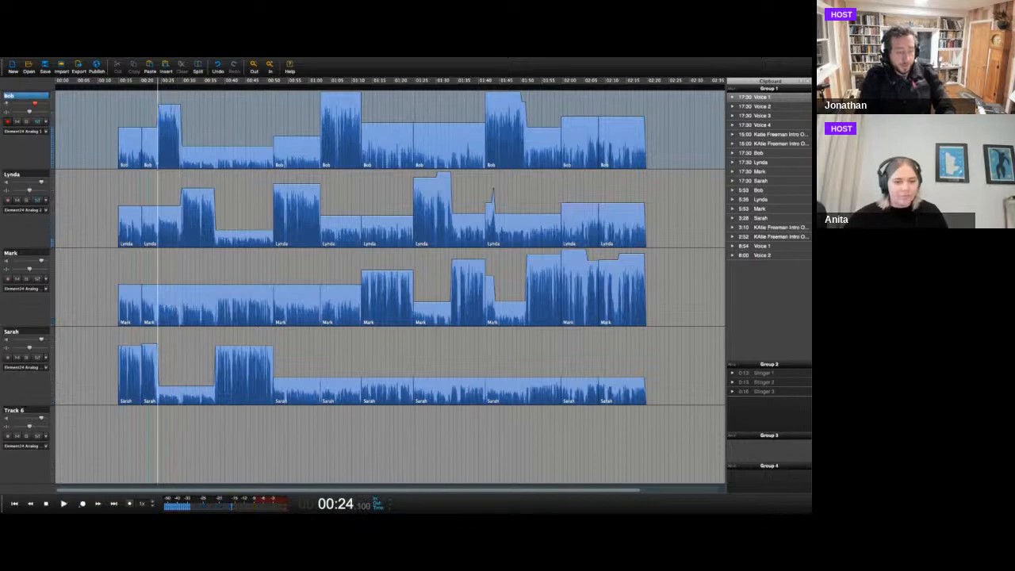
Undo the Magic Levels adjustment and replay the same few seconds from 00:24.1 for comparison.
{"action": "key", "text": "ctrl+z"}
{"action": "key", "text": "space"}
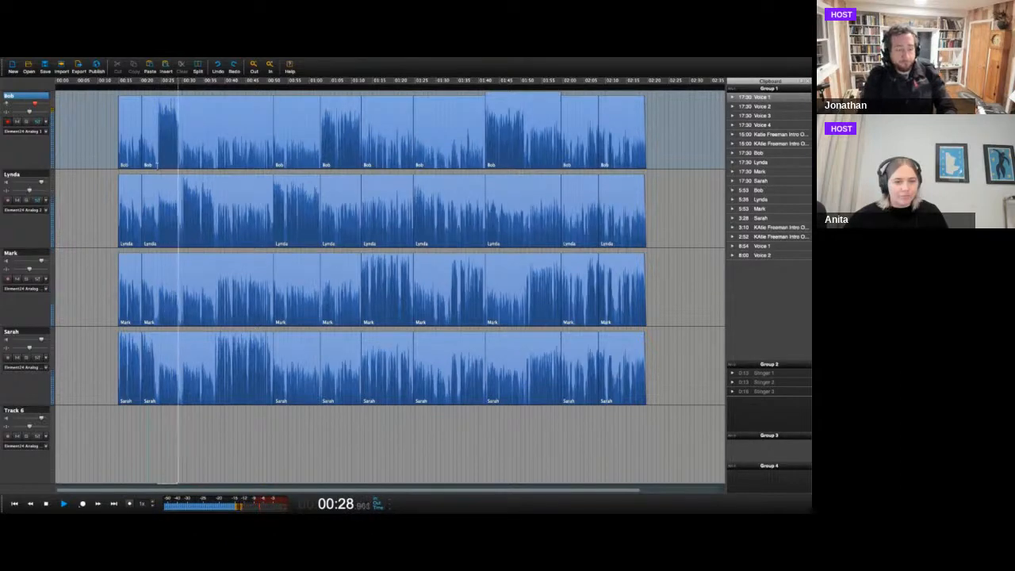
{"action": "key", "text": "space"}
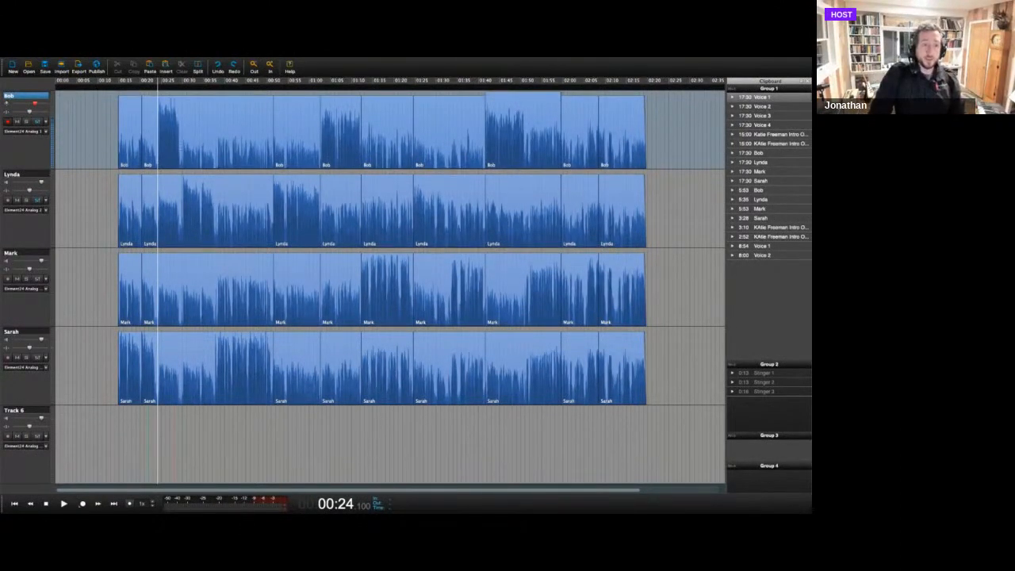
Try marking time ranges on the first track, ending with about 00:36 to 00:52, and clear the range selection.
{"action": "left_click", "coordinate": [181, 148]}
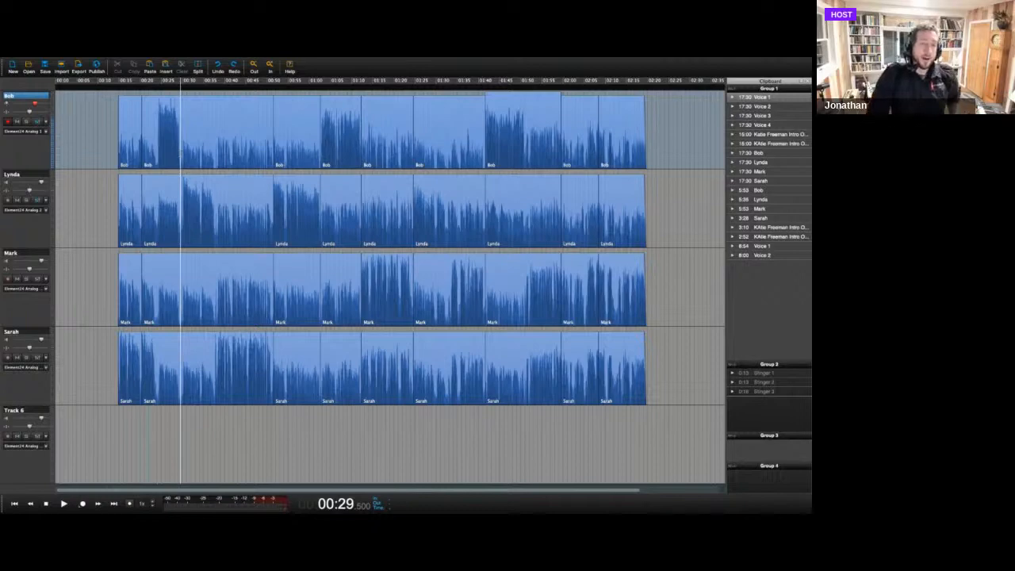
{"action": "left_click_drag", "start_coordinate": [212, 139], "coordinate": [290, 155]}
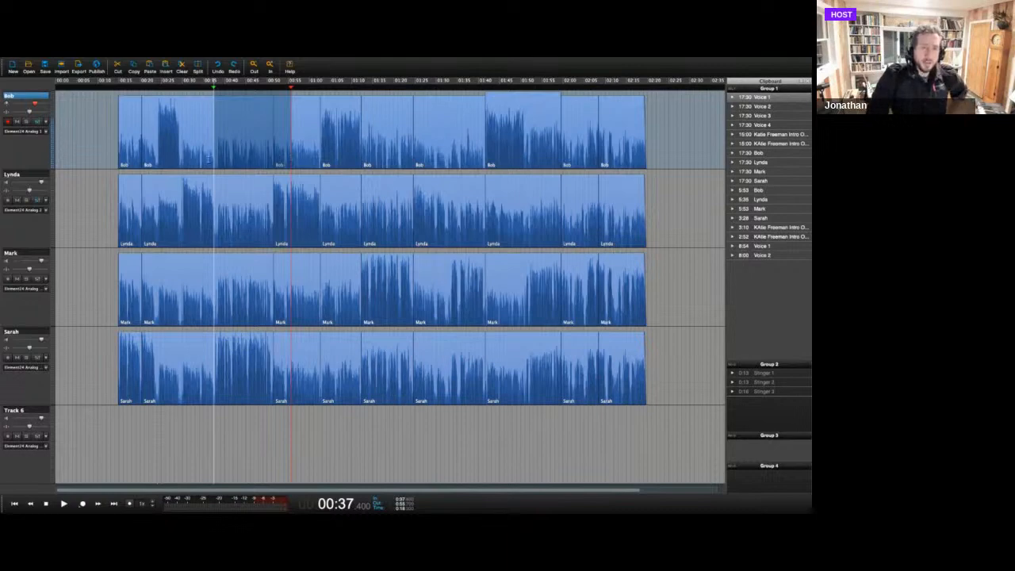
{"action": "left_click_drag", "start_coordinate": [209, 158], "coordinate": [279, 157]}
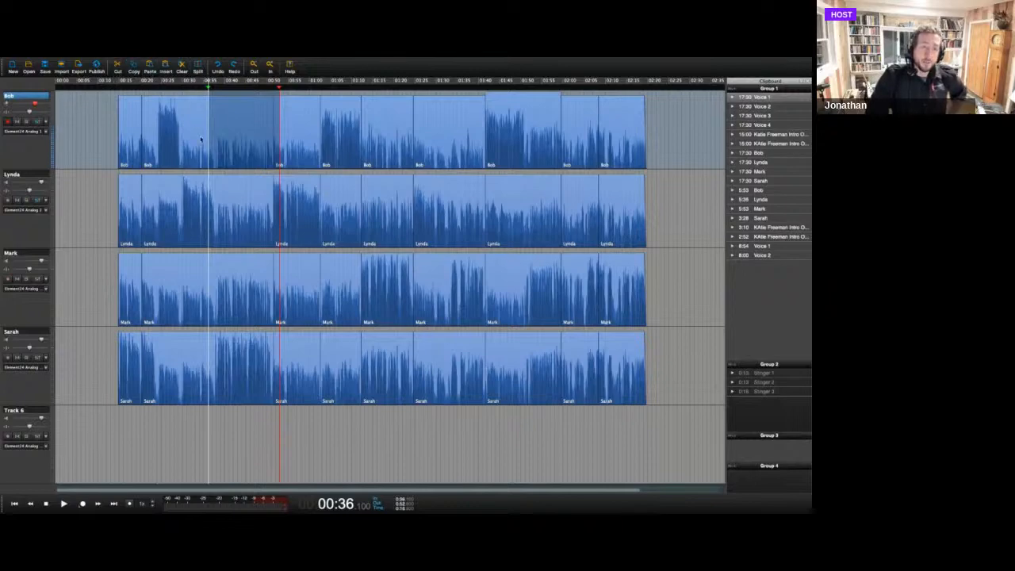
{"action": "left_click", "coordinate": [225, 160]}
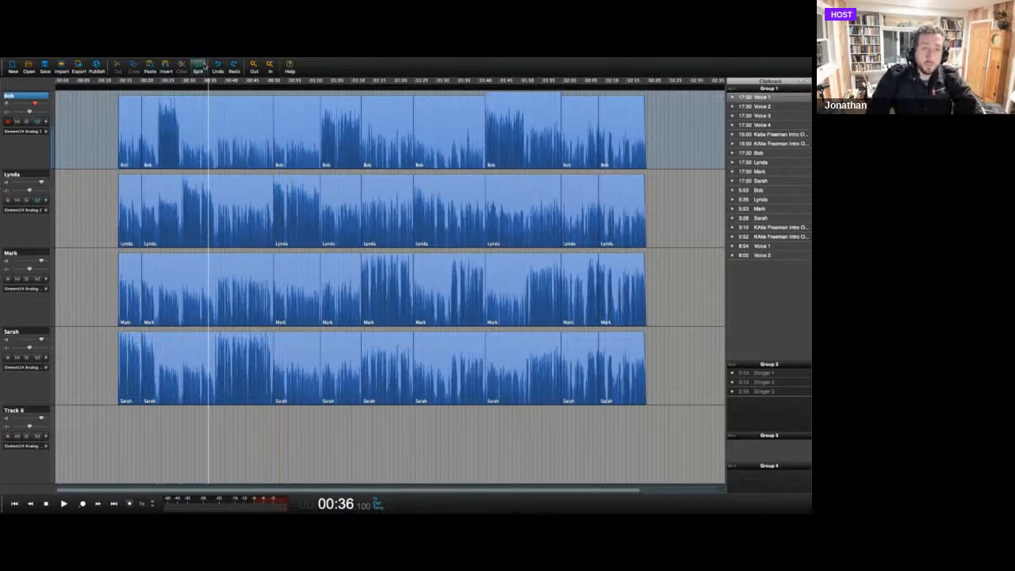
Split the first track's second clip at about 00:41.7.
{"action": "left_click", "coordinate": [231, 165]}
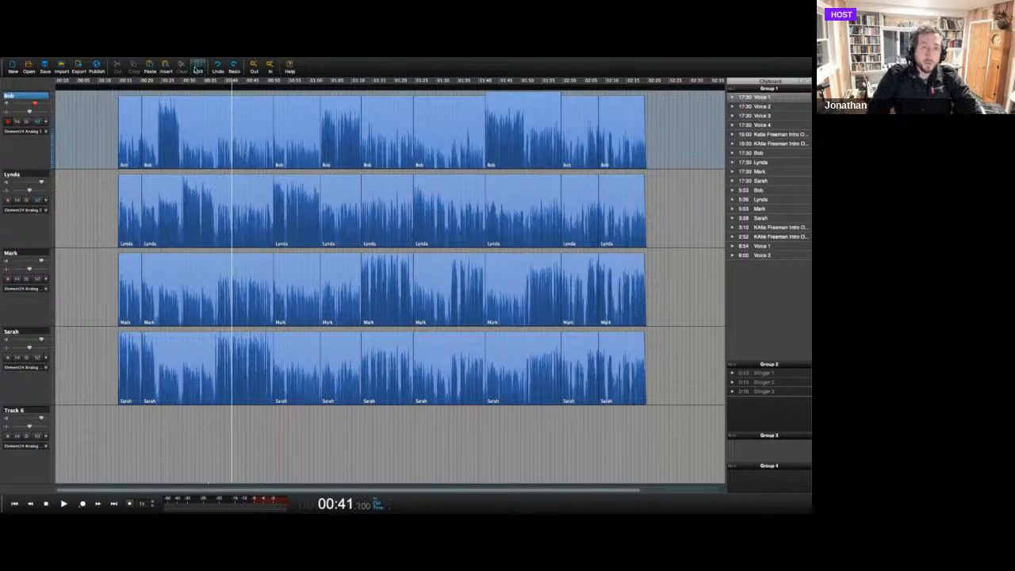
{"action": "left_click", "coordinate": [198, 68]}
Try clearing the clip piece after the new split on the first track, and undo the removal.
{"action": "left_click", "coordinate": [248, 126]}
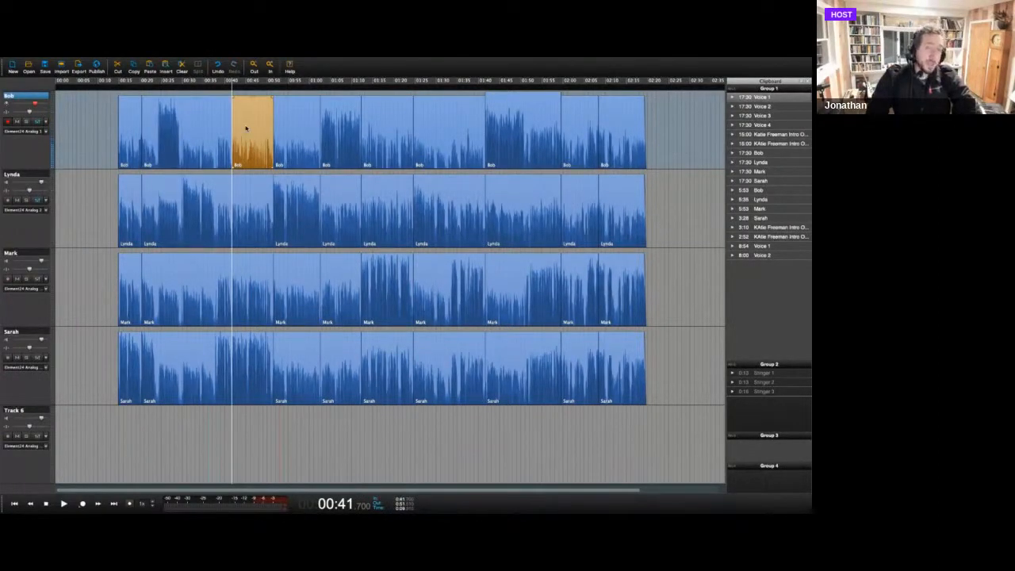
{"action": "left_click", "coordinate": [183, 69]}
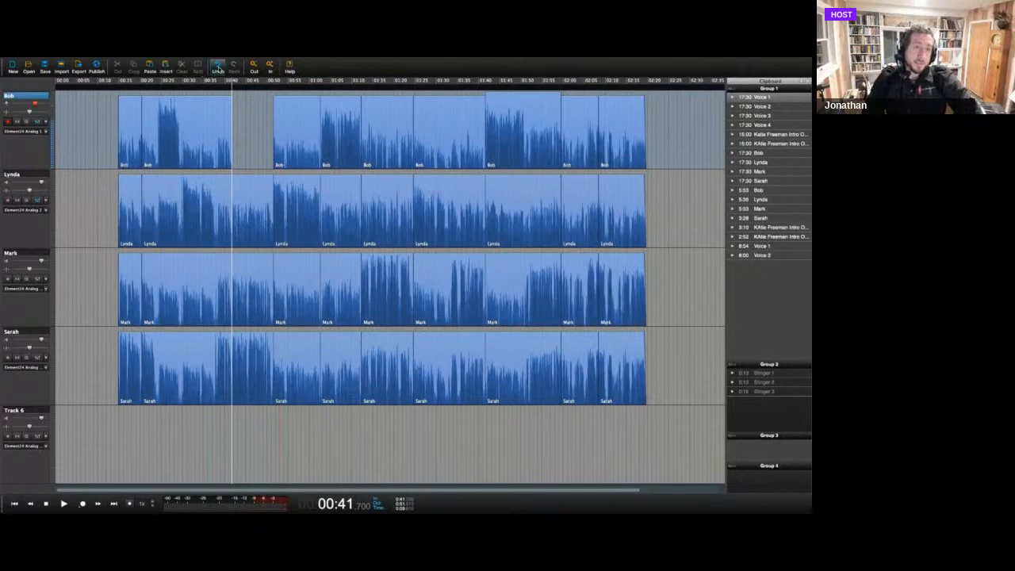
{"action": "left_click", "coordinate": [217, 69]}
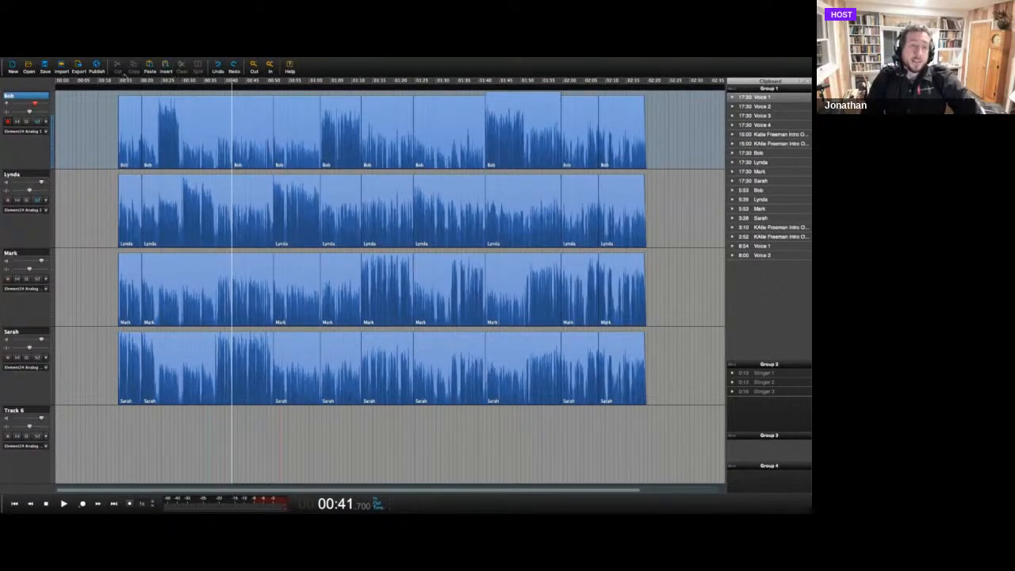
Try cutting the clip piece after the 00:41.7 split so the first track's following clips close up, and undo the cut.
{"action": "left_click", "coordinate": [233, 124]}
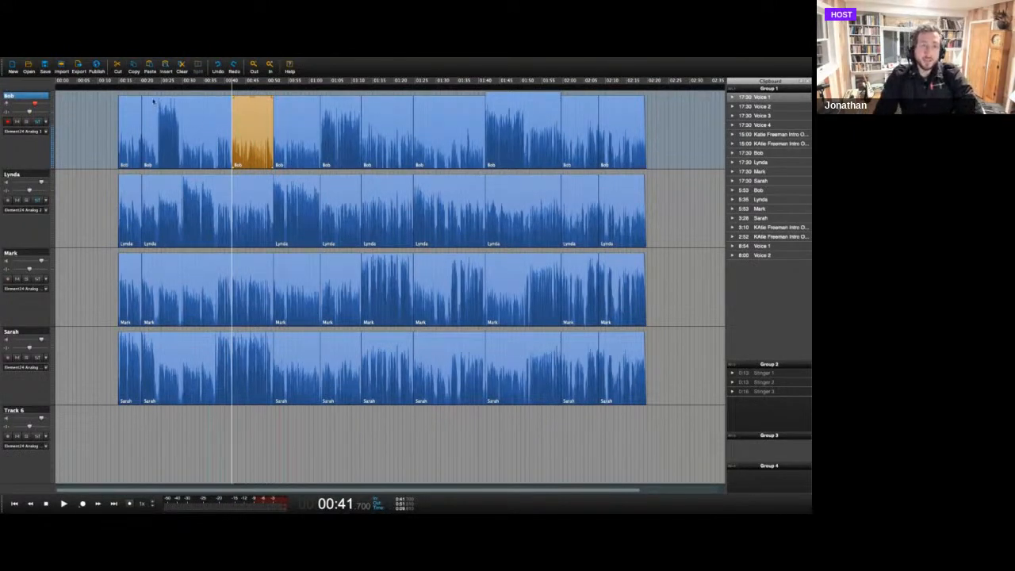
{"action": "left_click", "coordinate": [117, 68]}
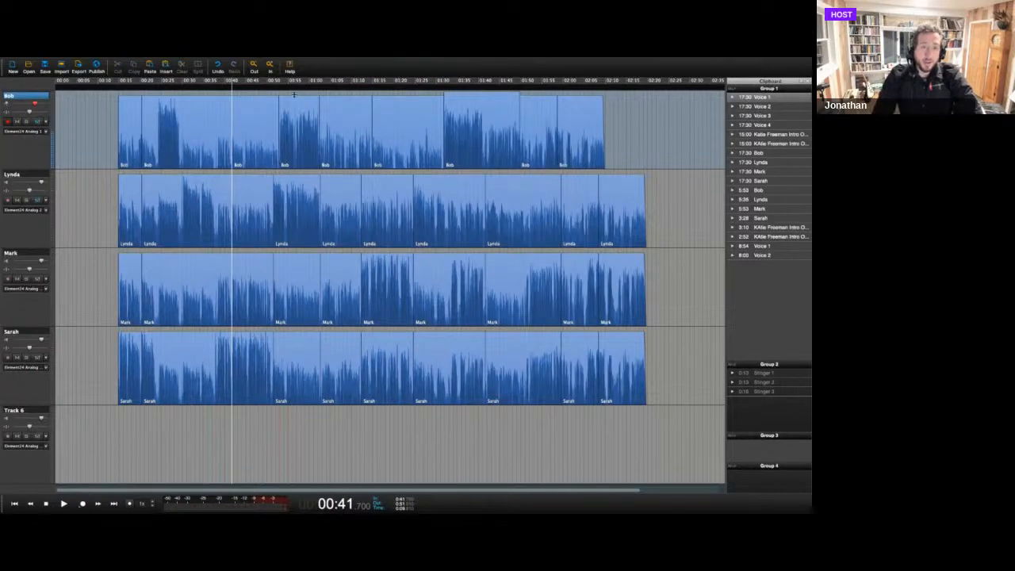
{"action": "left_click", "coordinate": [217, 68]}
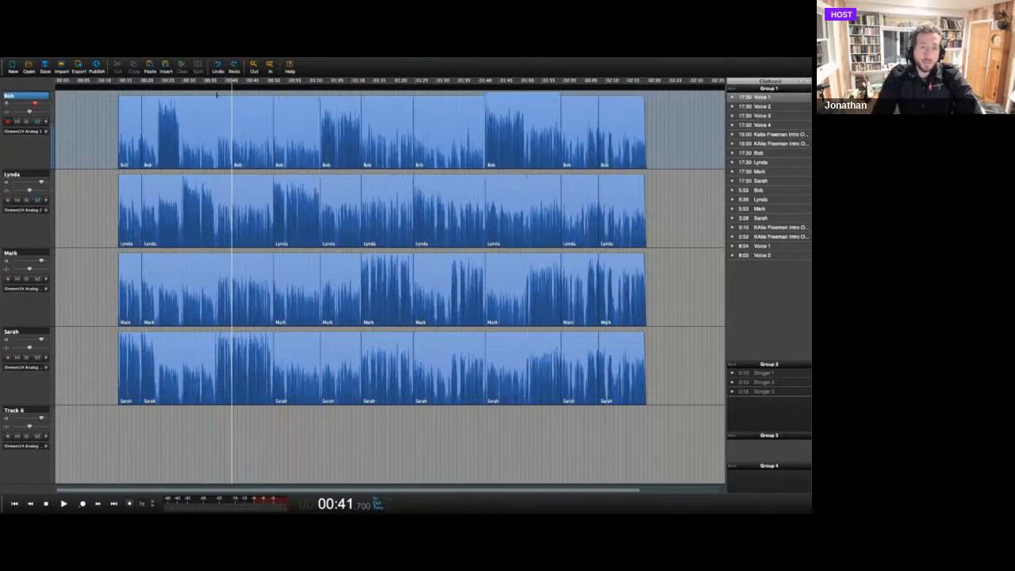
Select the first track's clips around the split one at a time, try cutting the piece after it again, and undo the cut.
{"action": "left_click", "coordinate": [257, 128]}
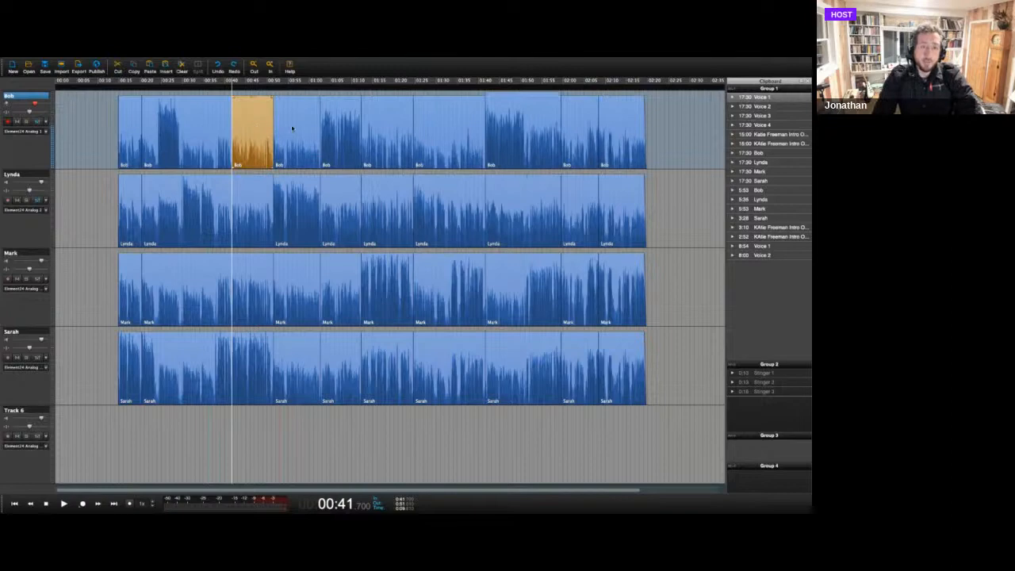
{"action": "left_click", "coordinate": [292, 129]}
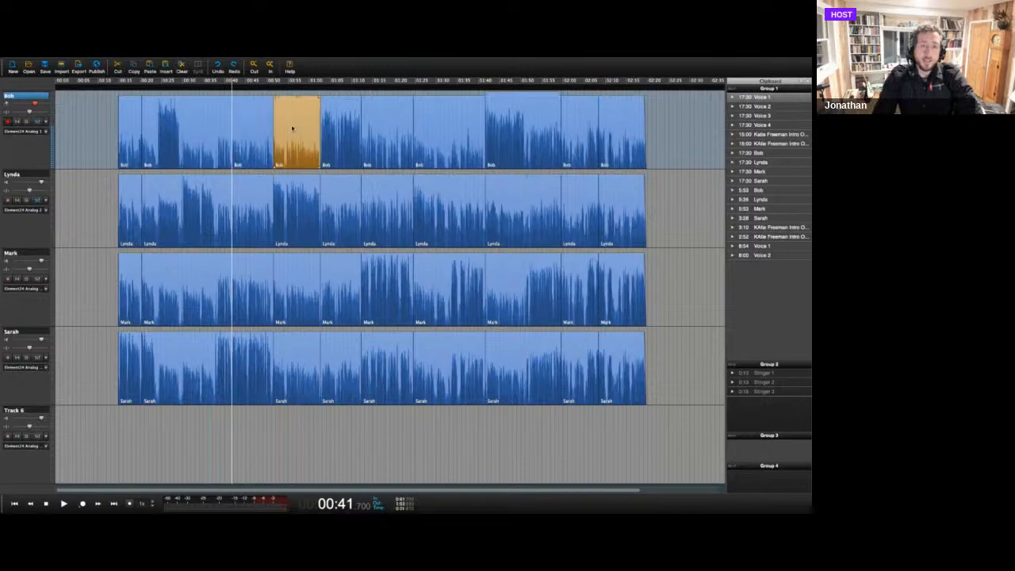
{"action": "left_click", "coordinate": [200, 126]}
{"action": "left_click", "coordinate": [251, 129]}
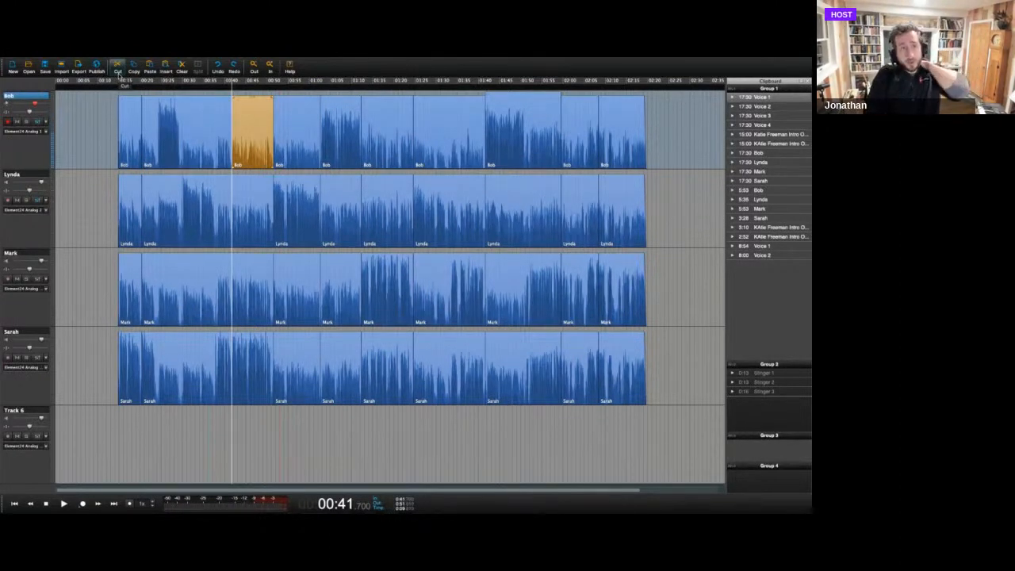
{"action": "left_click", "coordinate": [118, 70]}
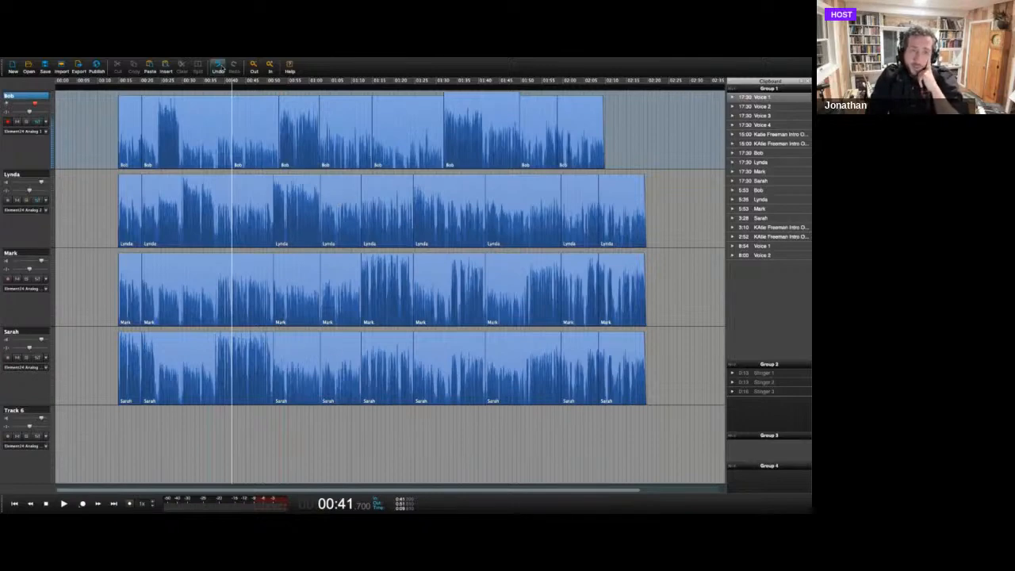
{"action": "left_click", "coordinate": [218, 68]}
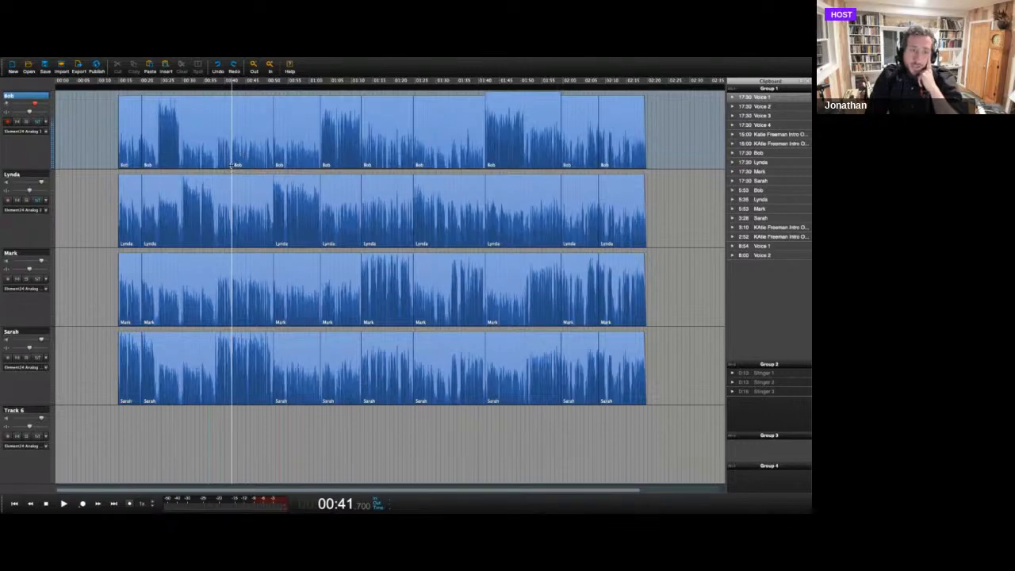
Try deleting the range from 00:41.4 to about 01:11 across the first four tracks, undo the deletion, and clear the range selection.
{"action": "left_click_drag", "start_coordinate": [231, 91], "coordinate": [356, 373]}
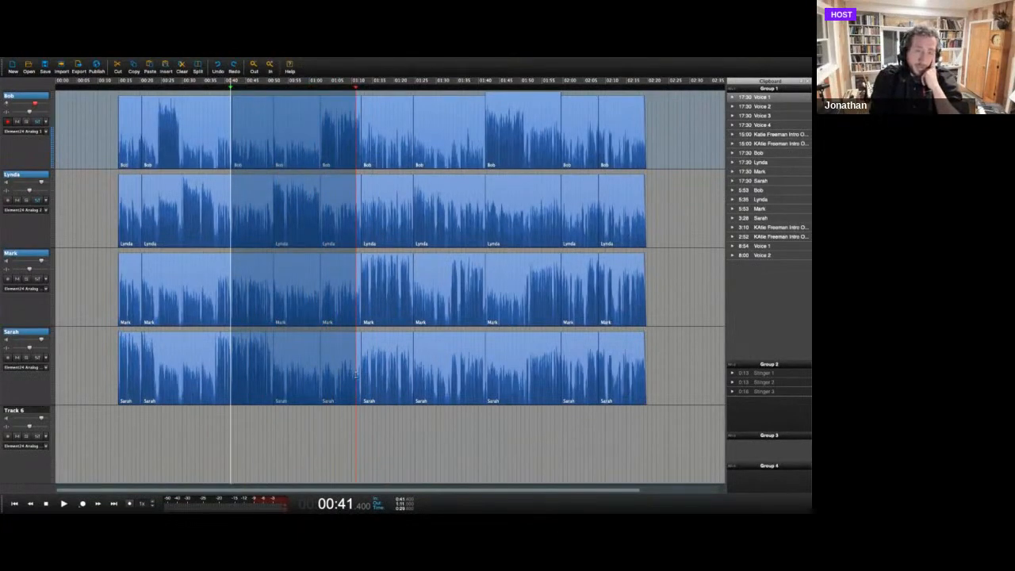
{"action": "key", "text": "Delete"}
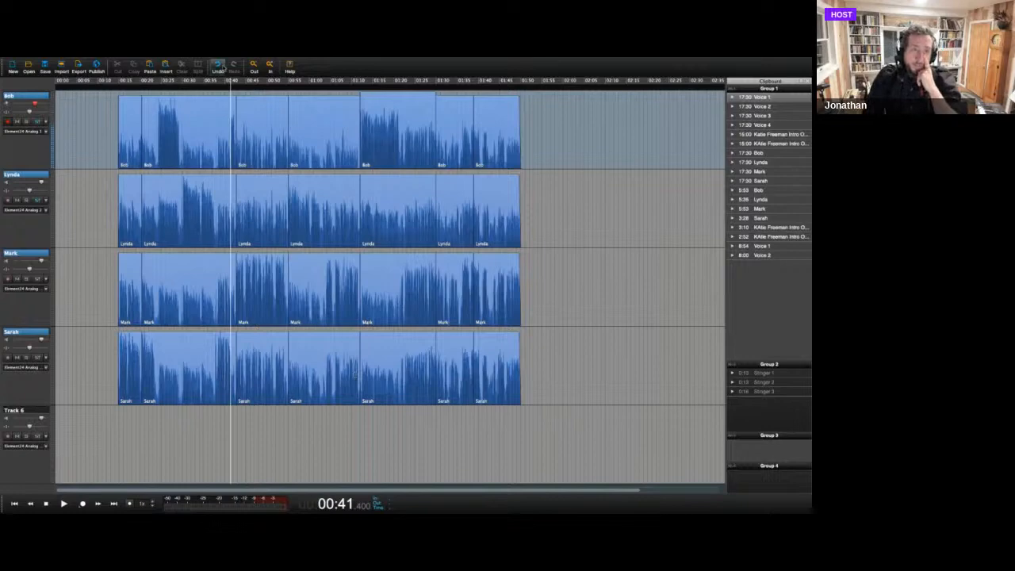
{"action": "left_click", "coordinate": [218, 66]}
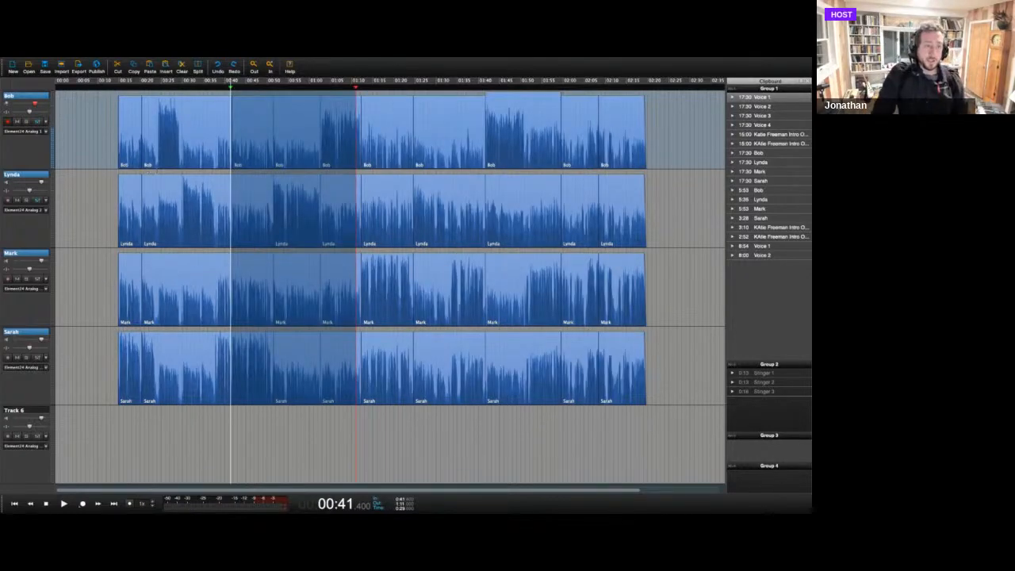
{"action": "left_click", "coordinate": [96, 139]}
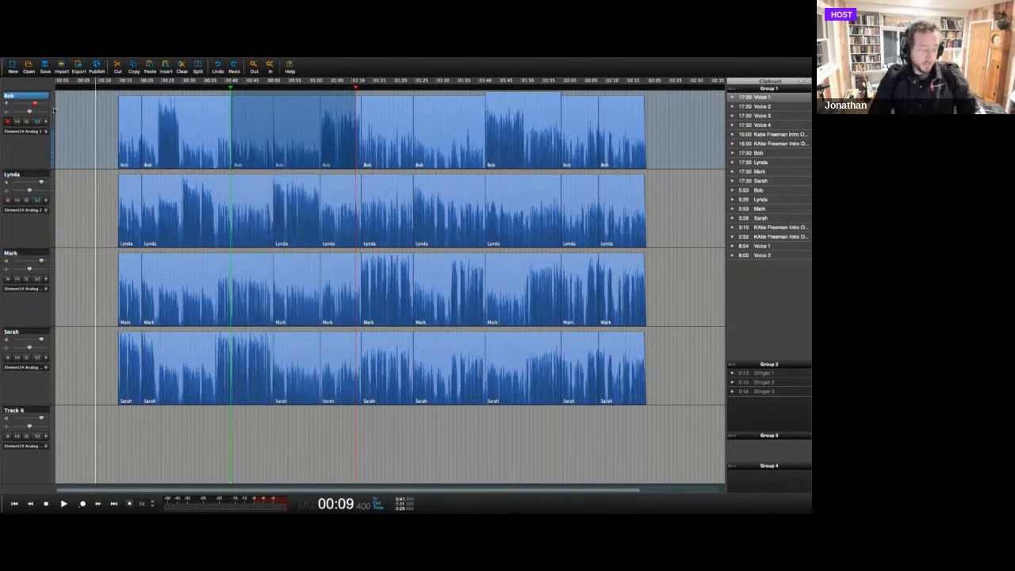
{"action": "key", "text": "Escape"}
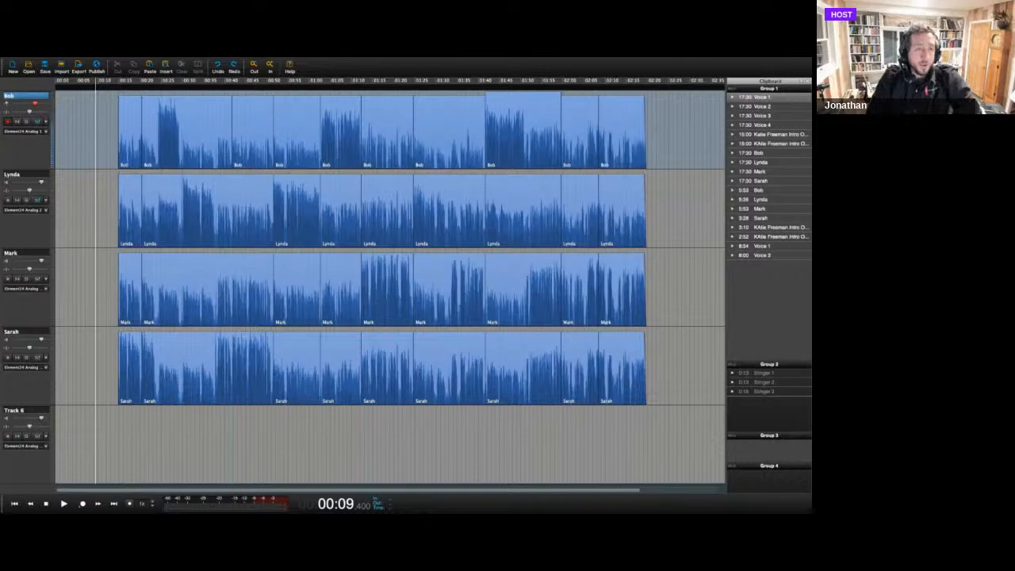
Try deleting the range from 00:40.7 to about 00:53 on the second track only, and undo the deletion.
{"action": "left_click", "coordinate": [46, 176]}
{"action": "left_click_drag", "start_coordinate": [229, 238], "coordinate": [282, 244]}
{"action": "key", "text": "Delete"}
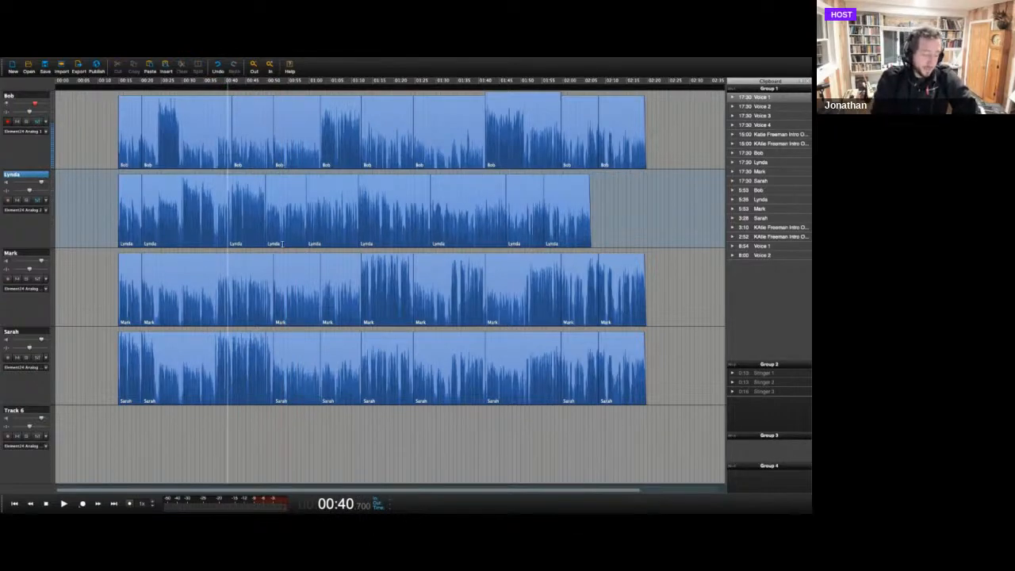
{"action": "key", "text": "ctrl+z"}
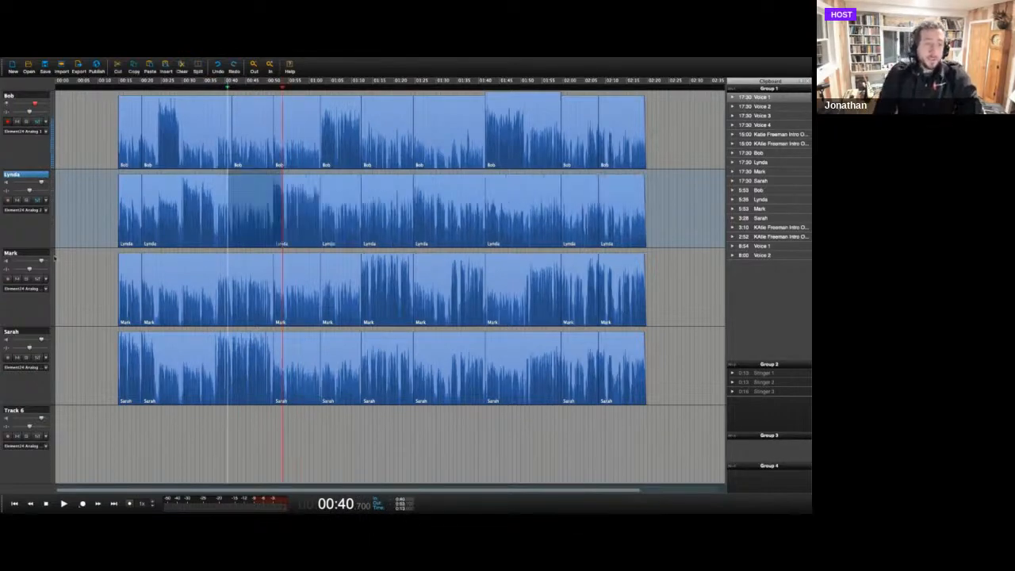
Select all four voice tracks, from the first through the fourth, and link them together.
{"action": "left_click", "coordinate": [44, 96]}
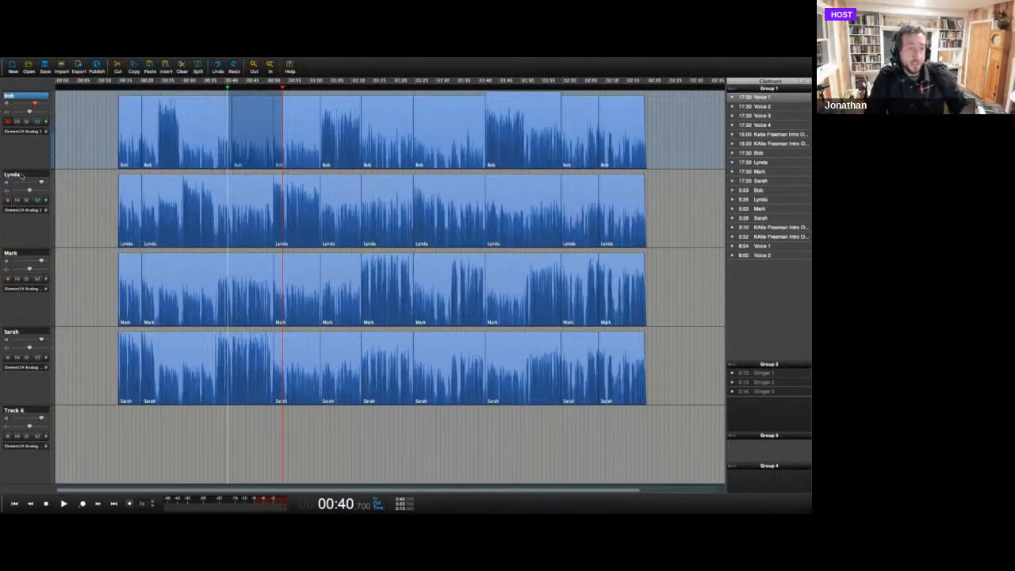
{"action": "left_click", "coordinate": [32, 333], "text": "shift"}
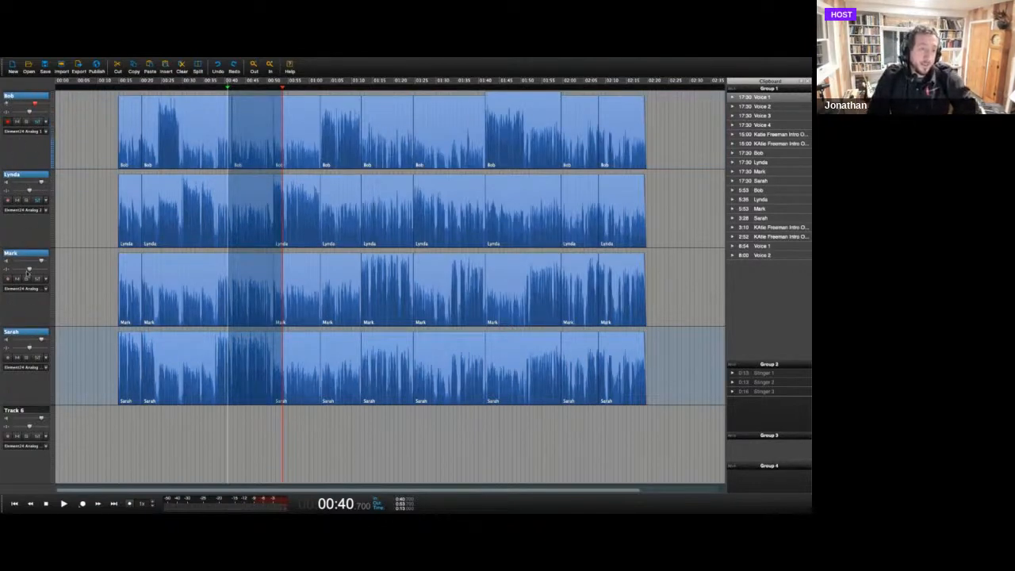
{"action": "right_click", "coordinate": [43, 95]}
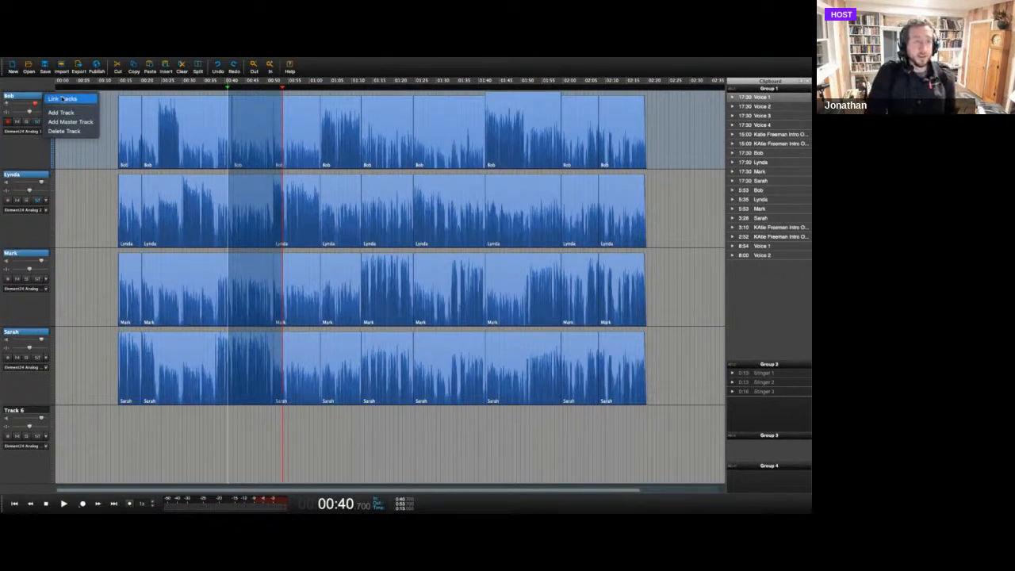
{"action": "left_click", "coordinate": [63, 99]}
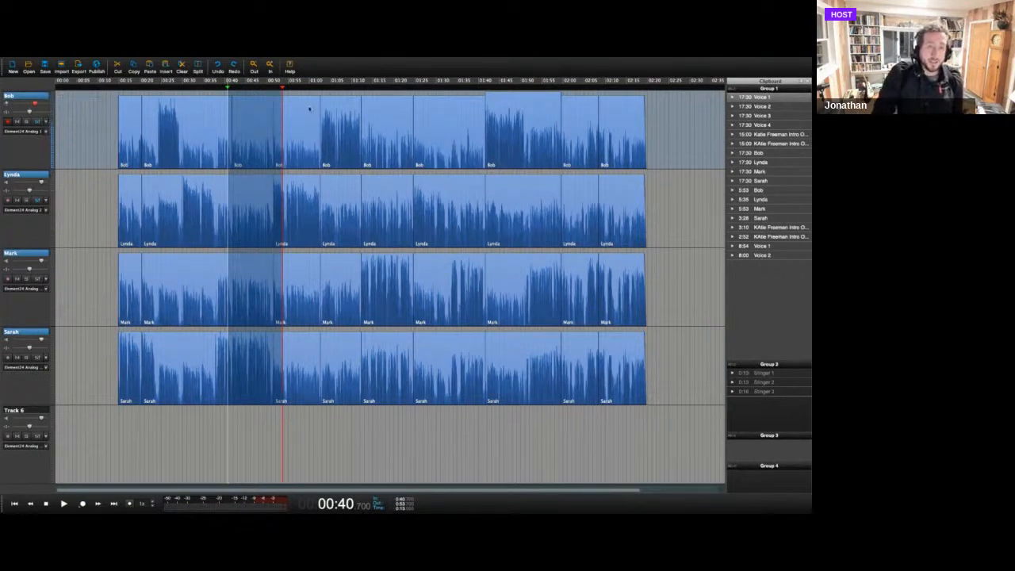
Select various clips along the first and second tracks to examine how selection carries across the linked tracks.
{"action": "left_click", "coordinate": [293, 107]}
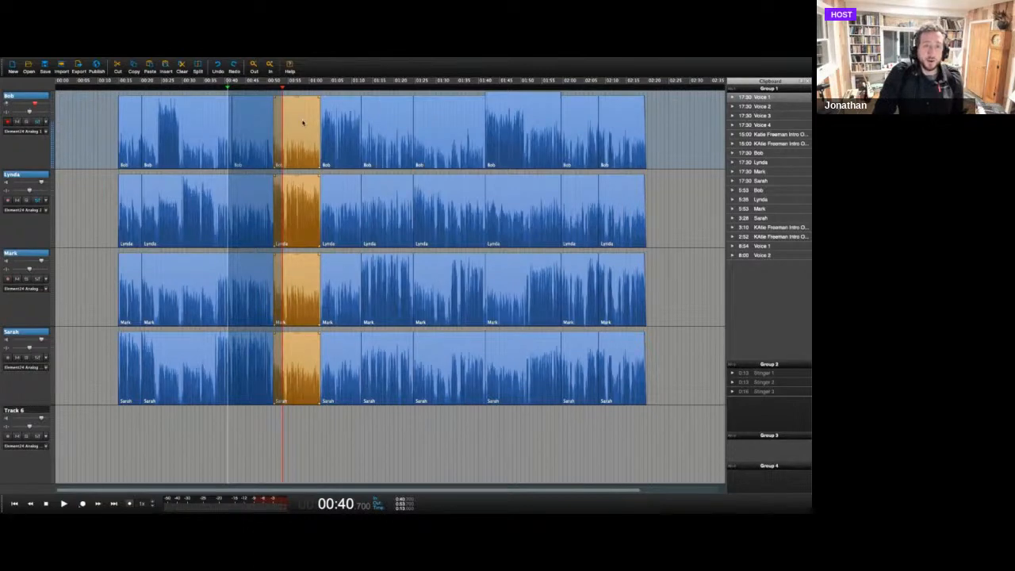
{"action": "left_click", "coordinate": [395, 119]}
{"action": "left_click", "coordinate": [452, 131]}
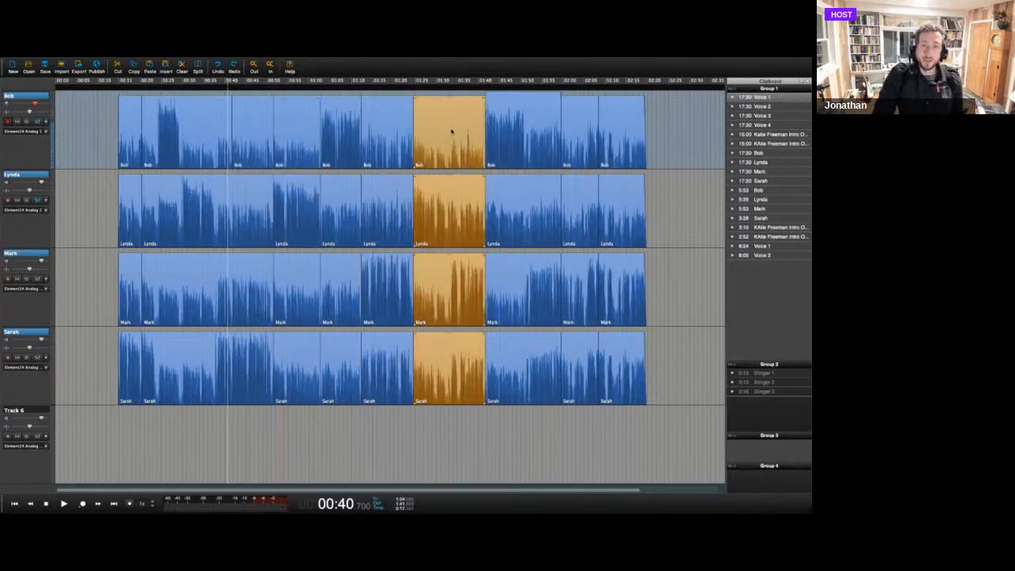
{"action": "left_click", "coordinate": [522, 231]}
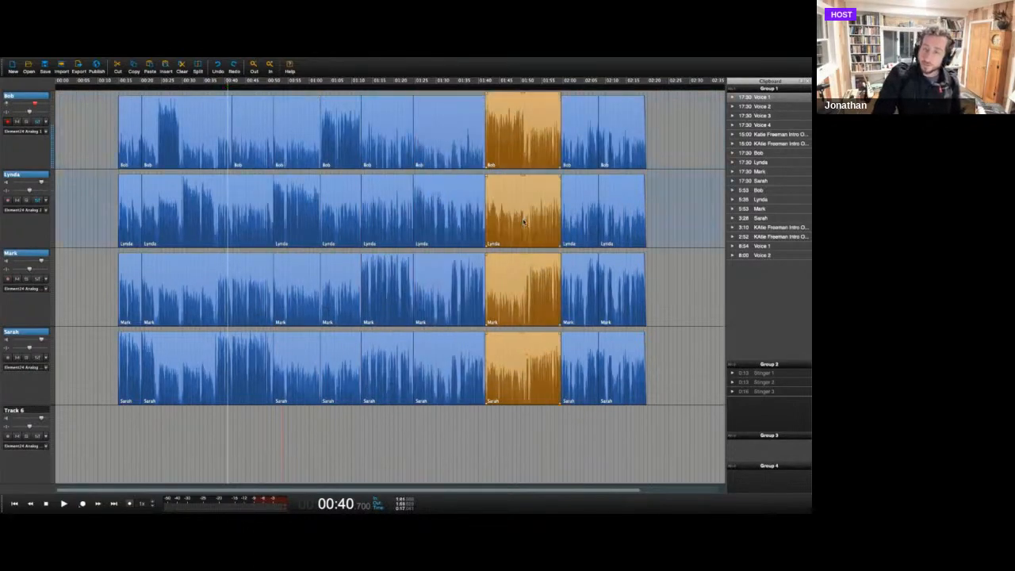
{"action": "left_click", "coordinate": [377, 121]}
{"action": "left_click", "coordinate": [355, 127]}
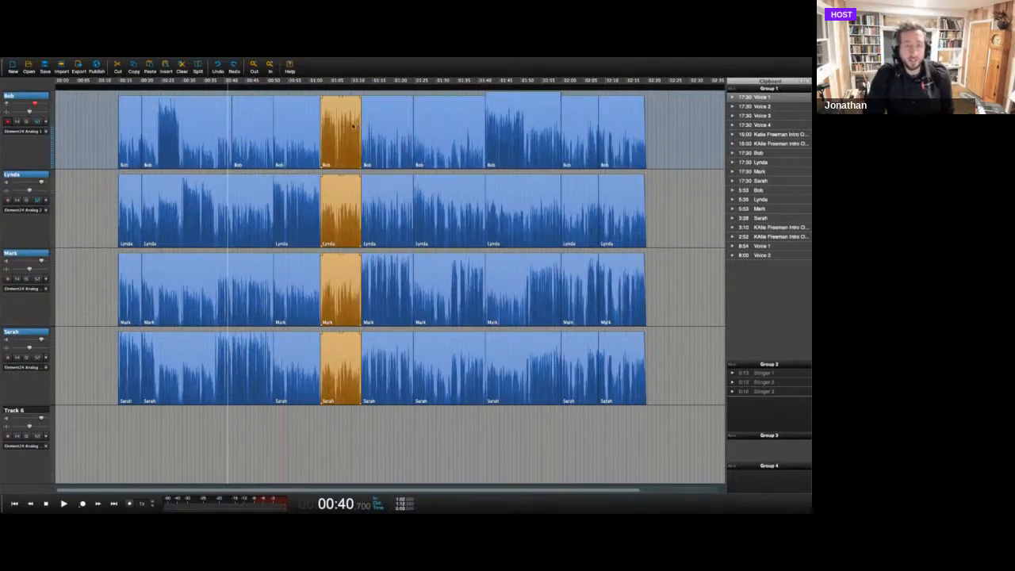
{"action": "left_click", "coordinate": [308, 125]}
Delete the range from 00:49.2 to about 01:05 across the four linked tracks.
{"action": "left_click_drag", "start_coordinate": [263, 158], "coordinate": [333, 163]}
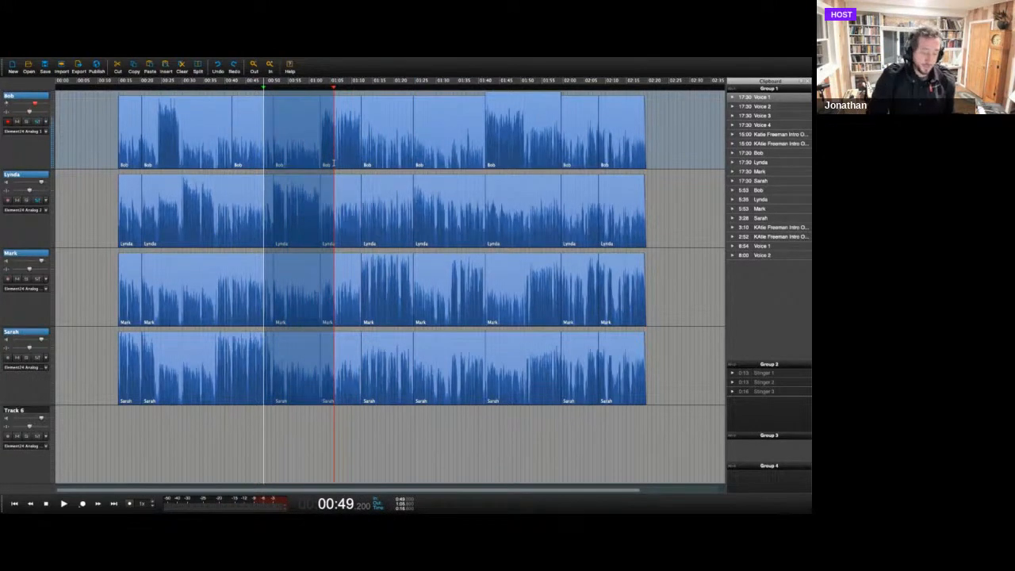
{"action": "key", "text": "Delete"}
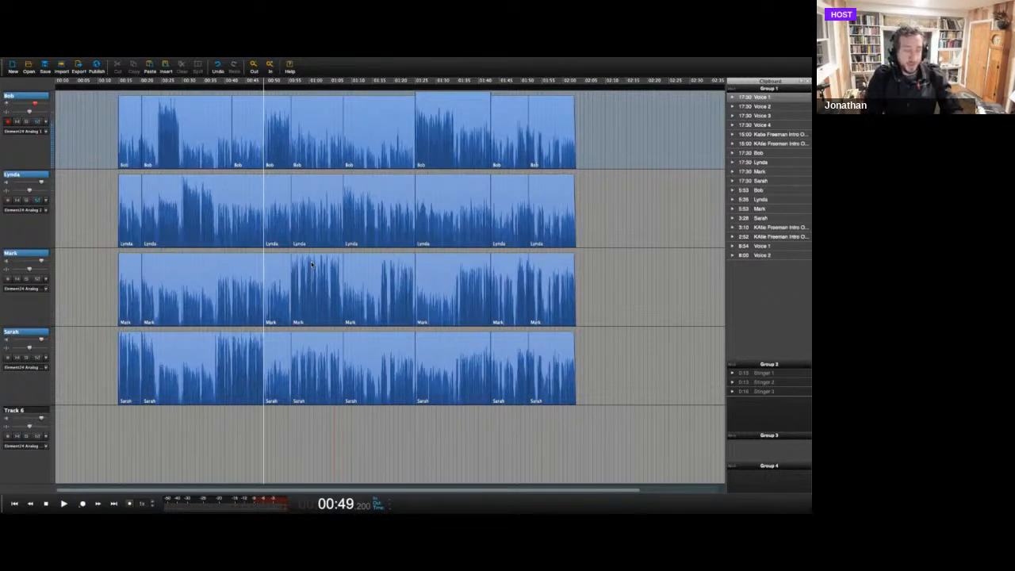
Switch to the Airmeet webinar session in Chrome.
{"action": "key", "text": "super+Tab"}
{"action": "key", "text": "super+Tab"}
{"action": "key", "text": "super+Tab"}
{"action": "key", "text": "super+Tab"}
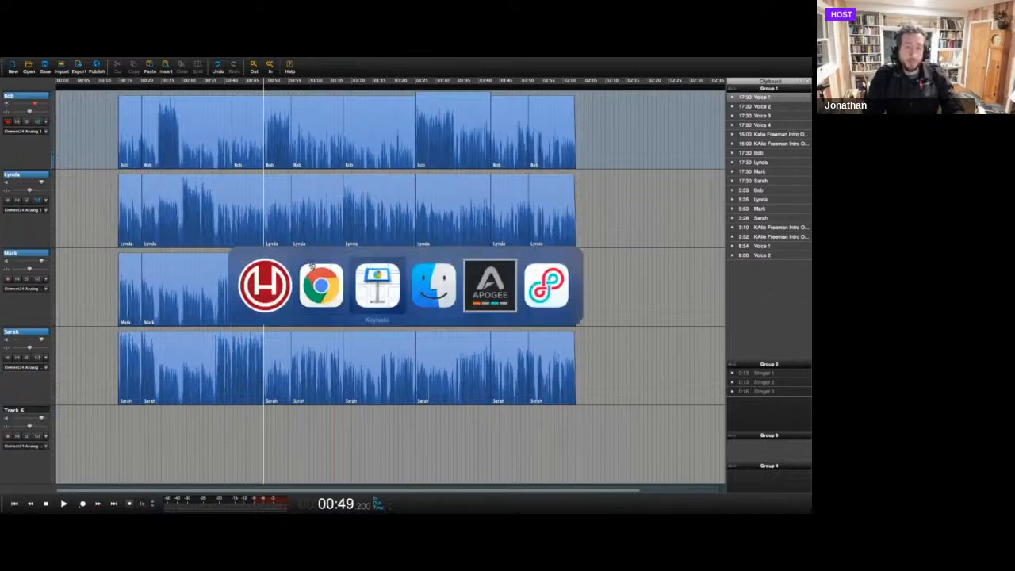
{"action": "key", "text": "super+Tab"}
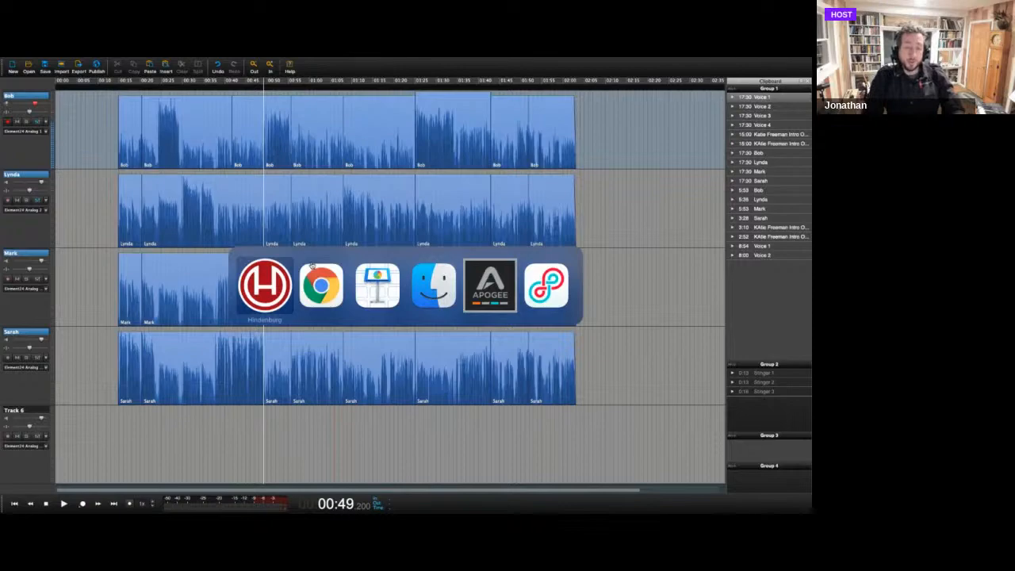
{"action": "key", "text": "super+Tab"}
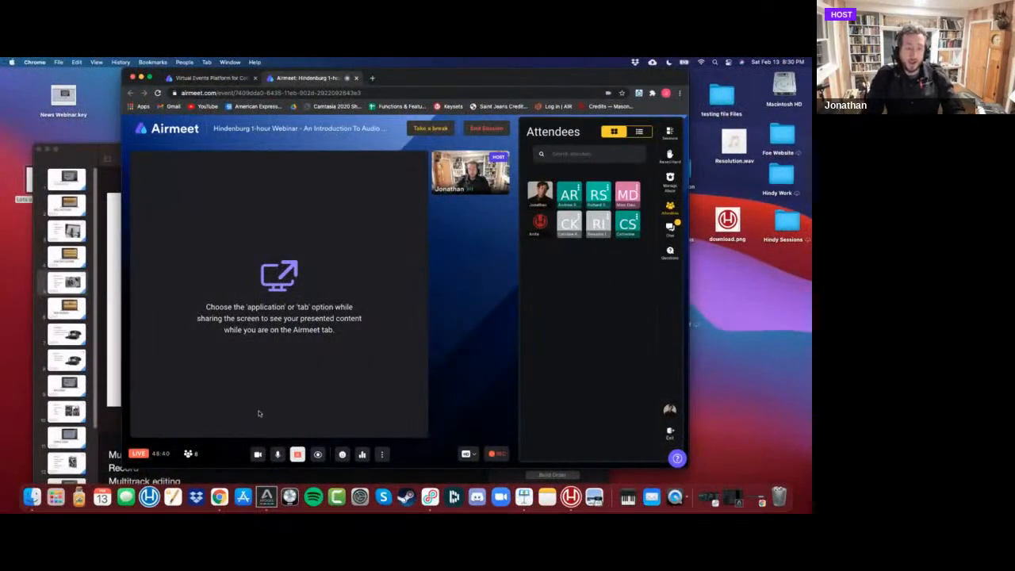
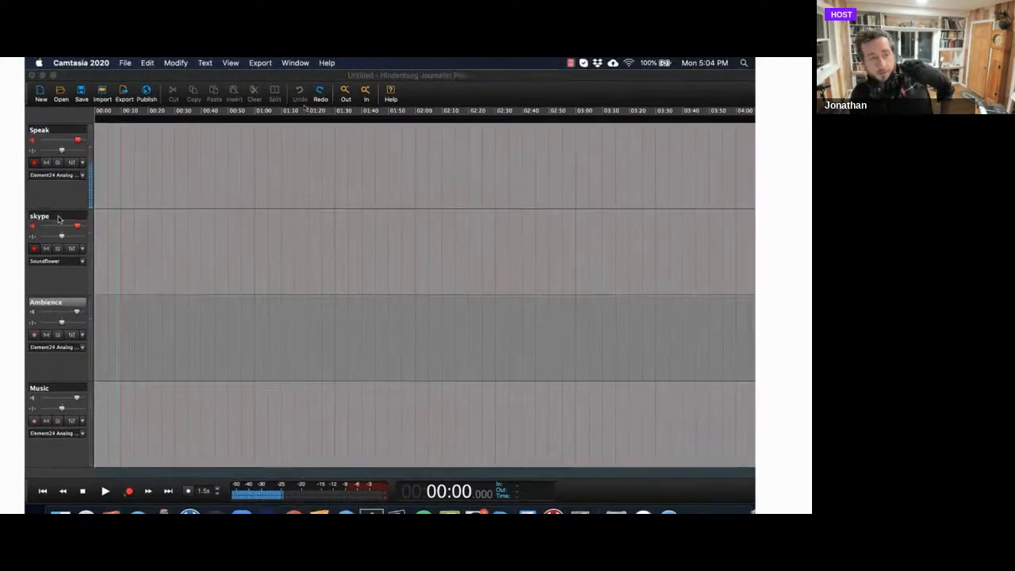
Review the input sources available to the Speak track, including the Element24 mono channels.
{"action": "left_click", "coordinate": [79, 169]}
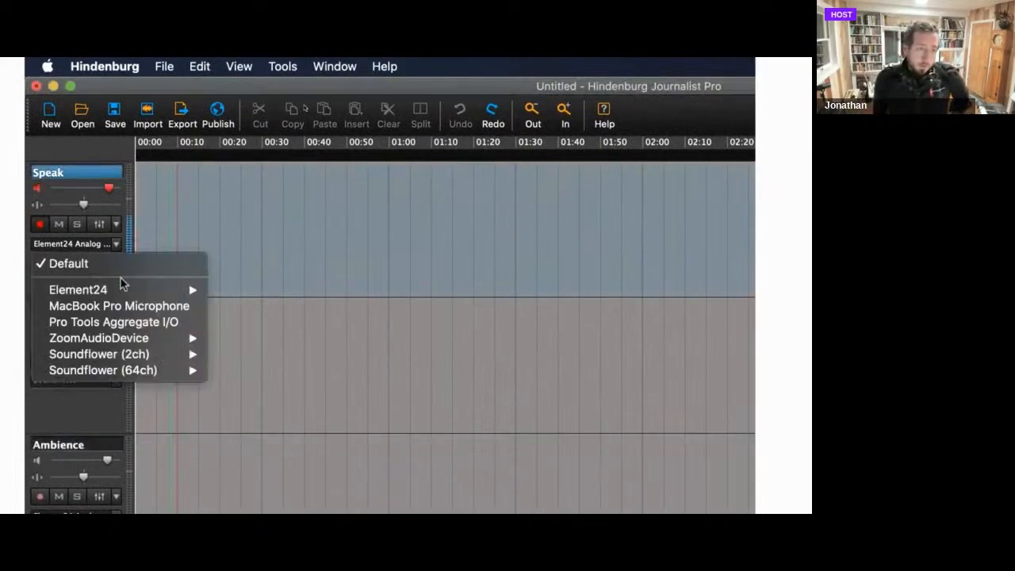
{"action": "mouse_move", "coordinate": [151, 292]}
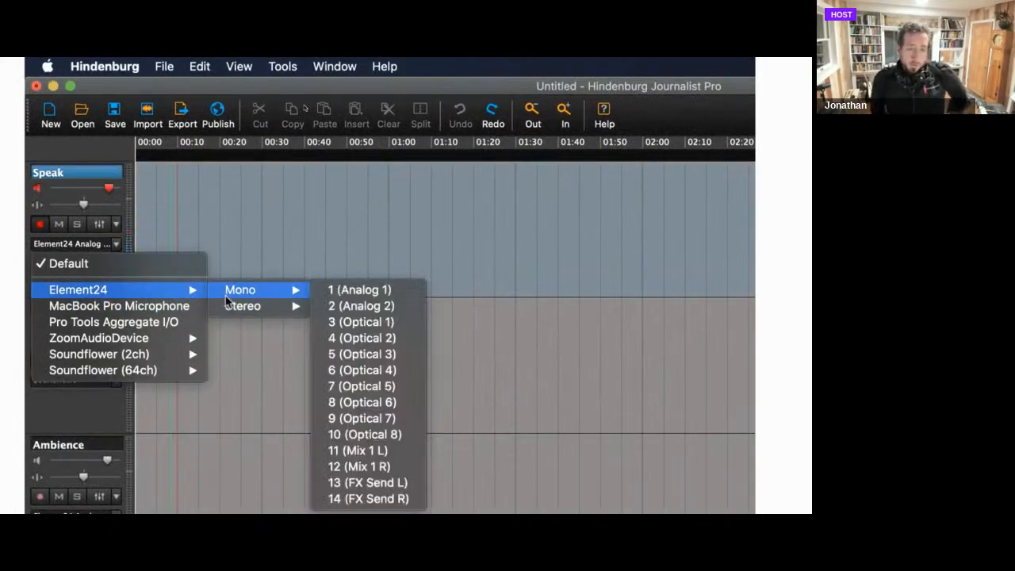
{"action": "left_click", "coordinate": [242, 226]}
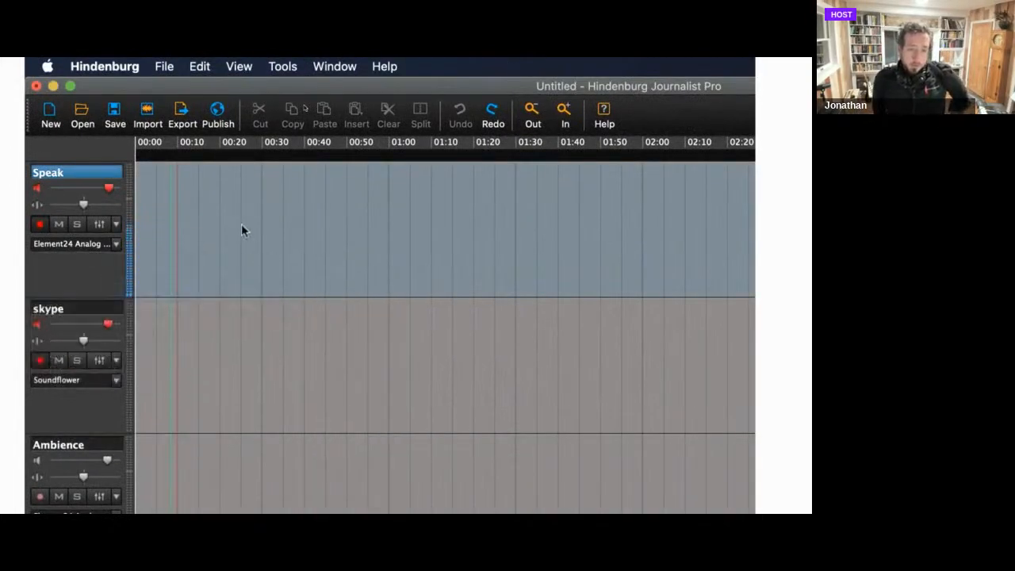
Check that the skype track takes its input from Soundflower (2ch) in Stereo.
{"action": "left_click", "coordinate": [111, 310]}
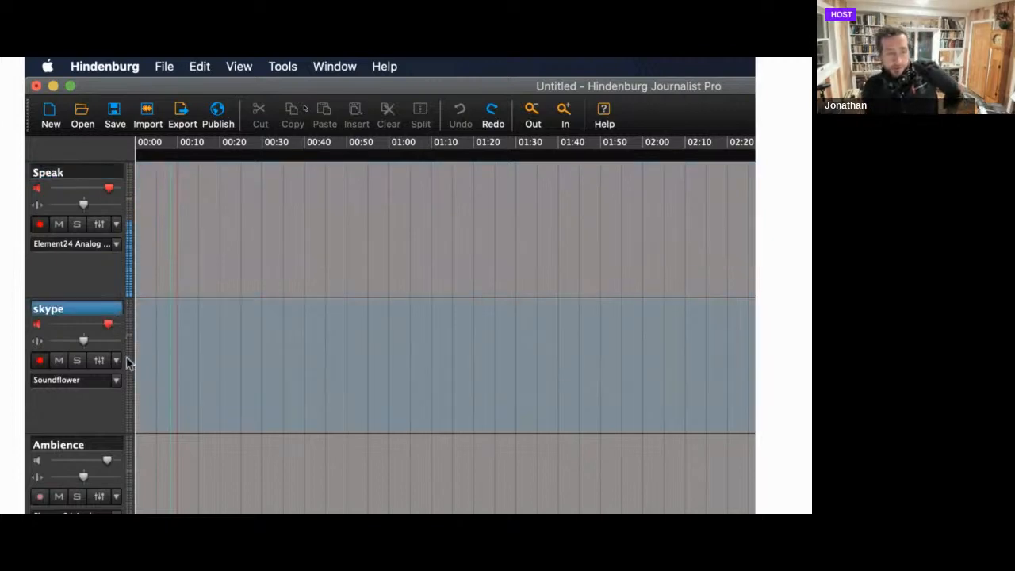
{"action": "left_click", "coordinate": [115, 279]}
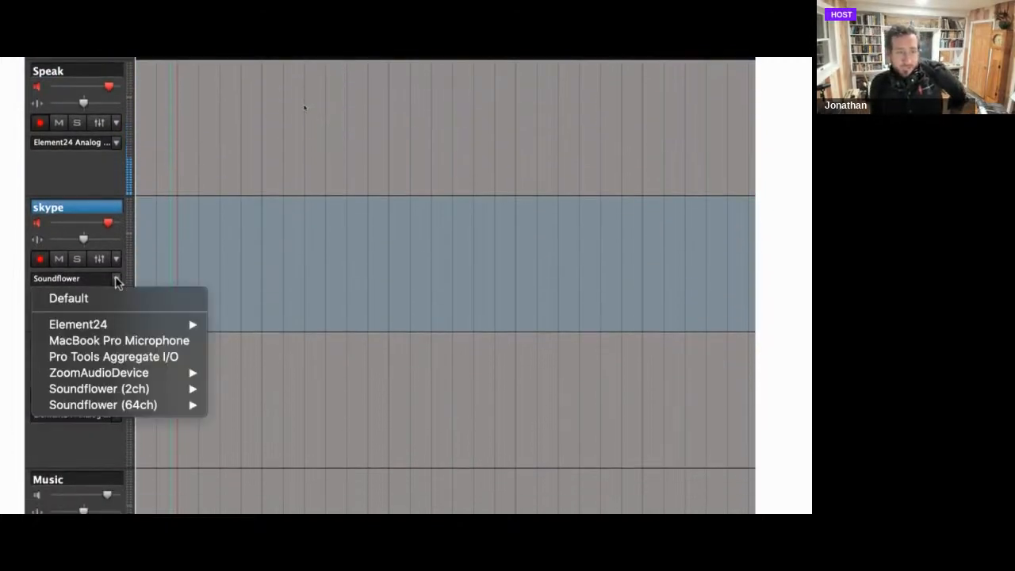
{"action": "mouse_move", "coordinate": [105, 396]}
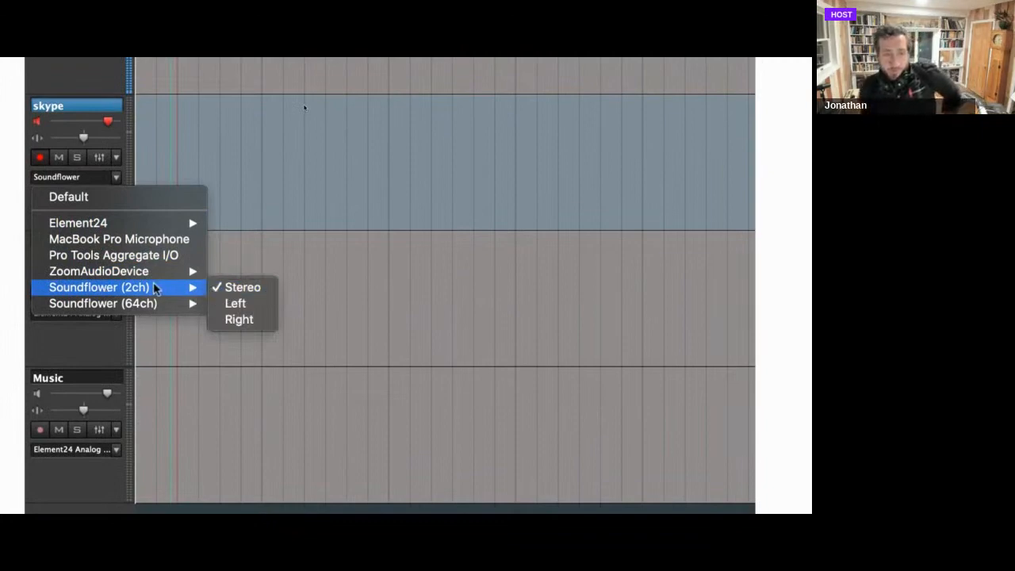
{"action": "left_click", "coordinate": [254, 108]}
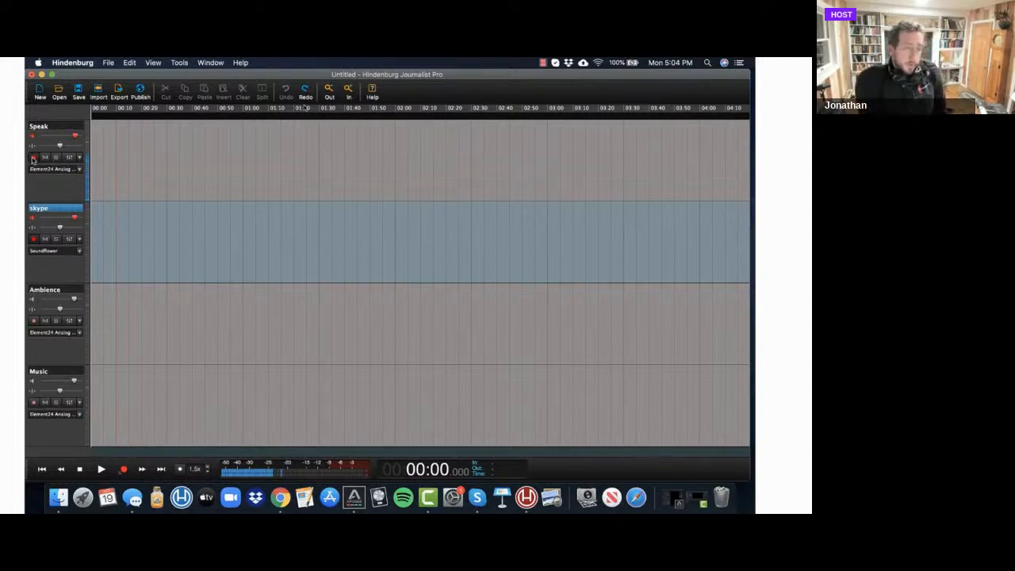
Start recording on the armed Speak and skype tracks and switch to Skype's Audio & Video settings.
{"action": "key", "text": "space"}
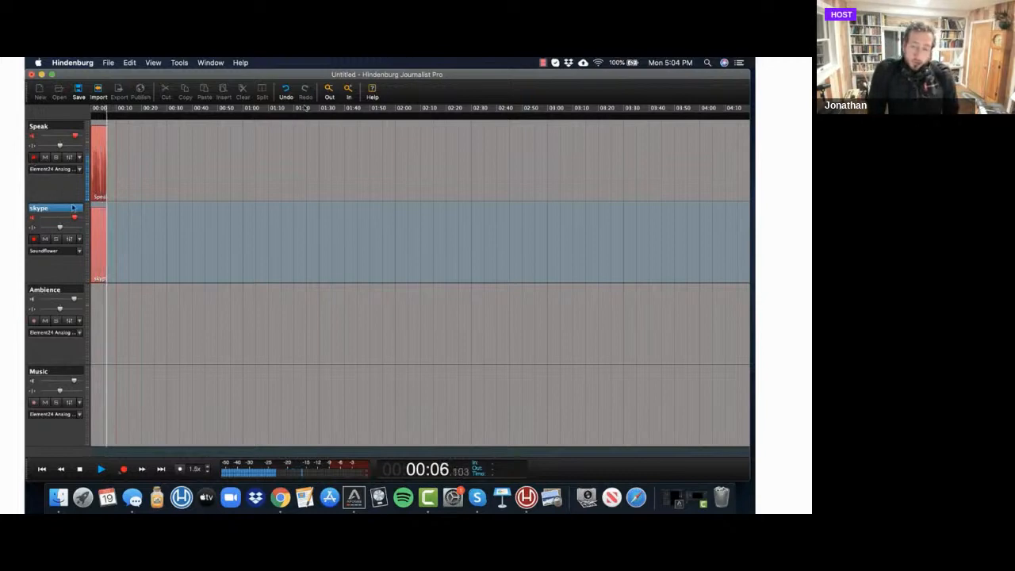
{"action": "key", "text": "super+Tab"}
{"action": "key", "text": "super+Tab"}
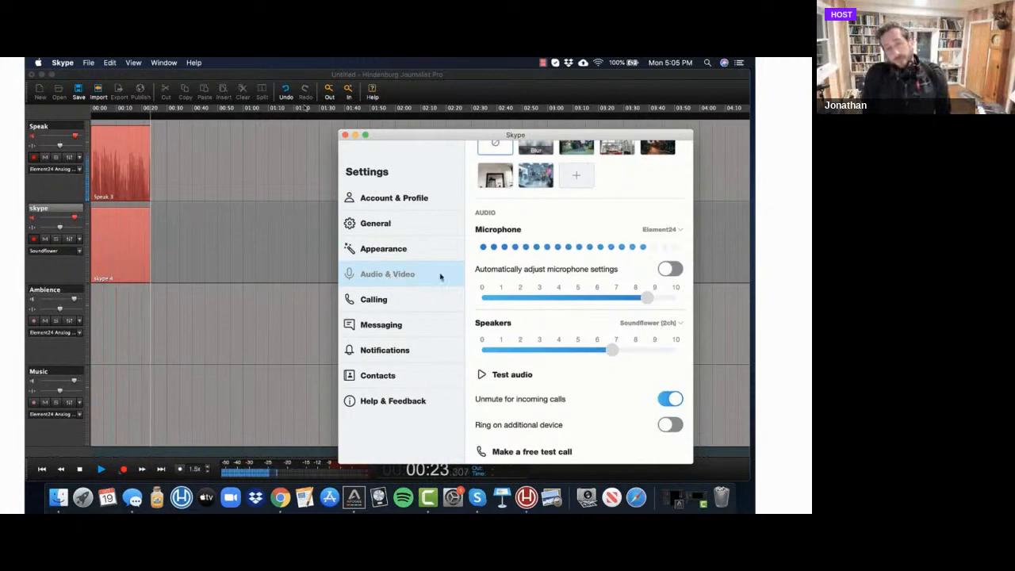
Keep Element24 as Skype's microphone and set its speakers to Soundflower (2ch).
{"action": "left_click", "coordinate": [683, 232]}
{"action": "left_click", "coordinate": [668, 232]}
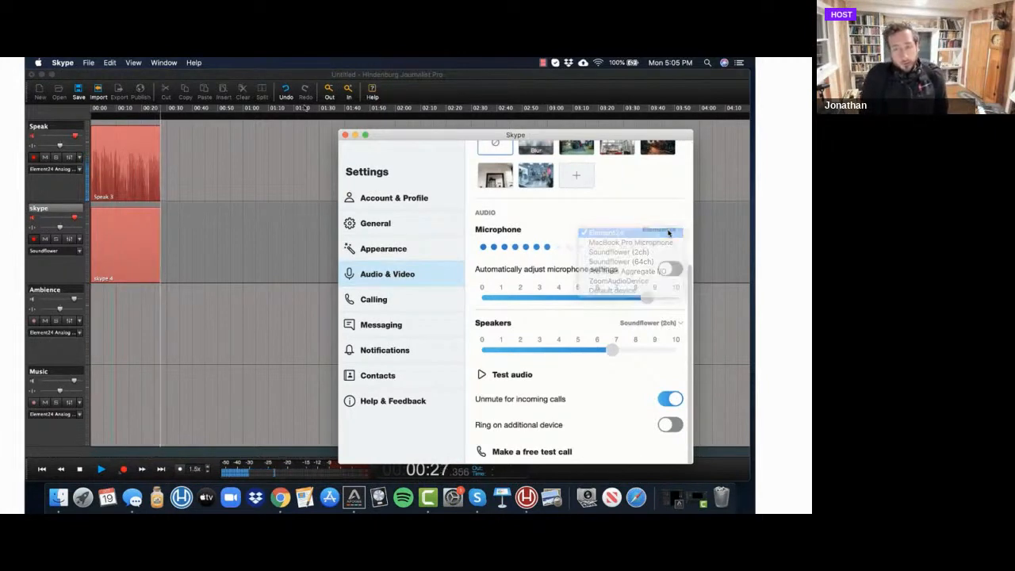
{"action": "left_click", "coordinate": [680, 325]}
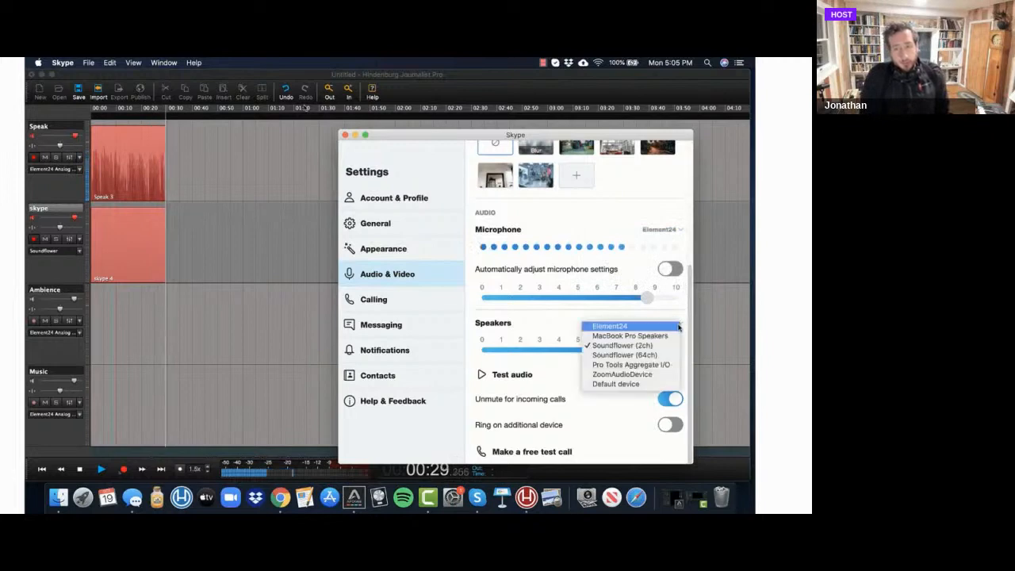
{"action": "left_click", "coordinate": [640, 389]}
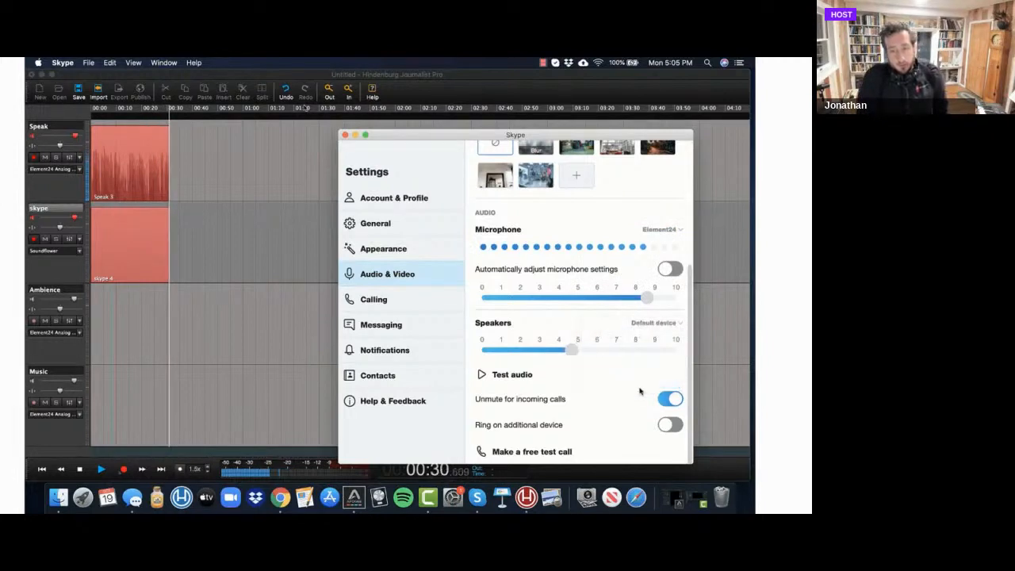
{"action": "left_click", "coordinate": [678, 324]}
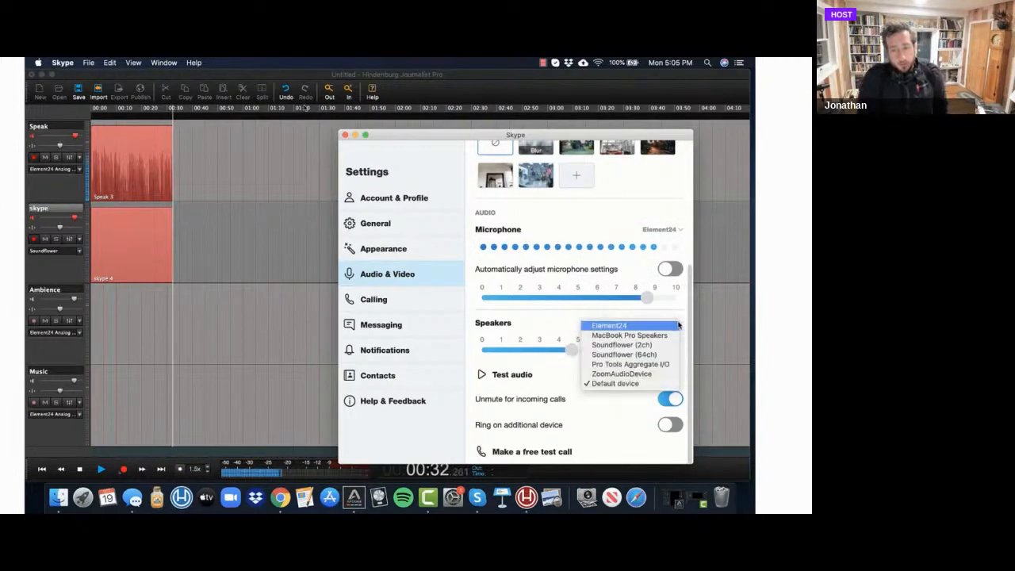
{"action": "left_click", "coordinate": [641, 347]}
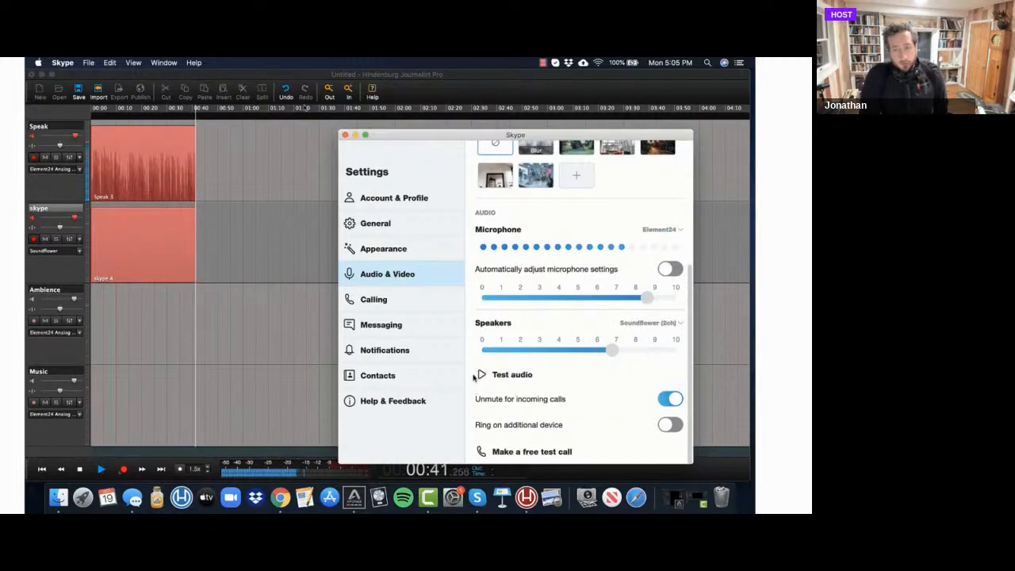
Run Skype's audio test during the recording, and return to Hindenburg to stop recording.
{"action": "left_click", "coordinate": [482, 378]}
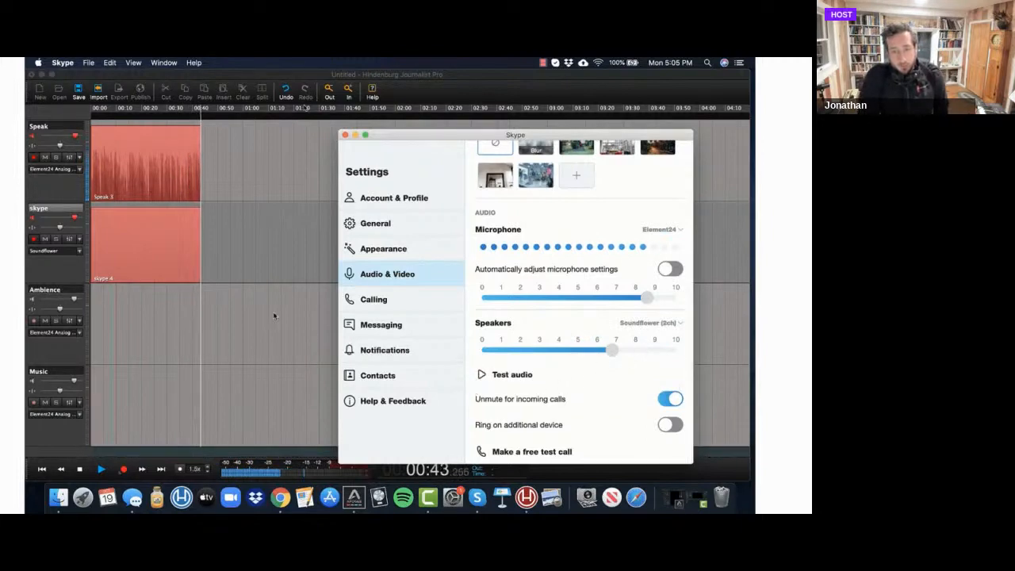
{"action": "left_click", "coordinate": [481, 377]}
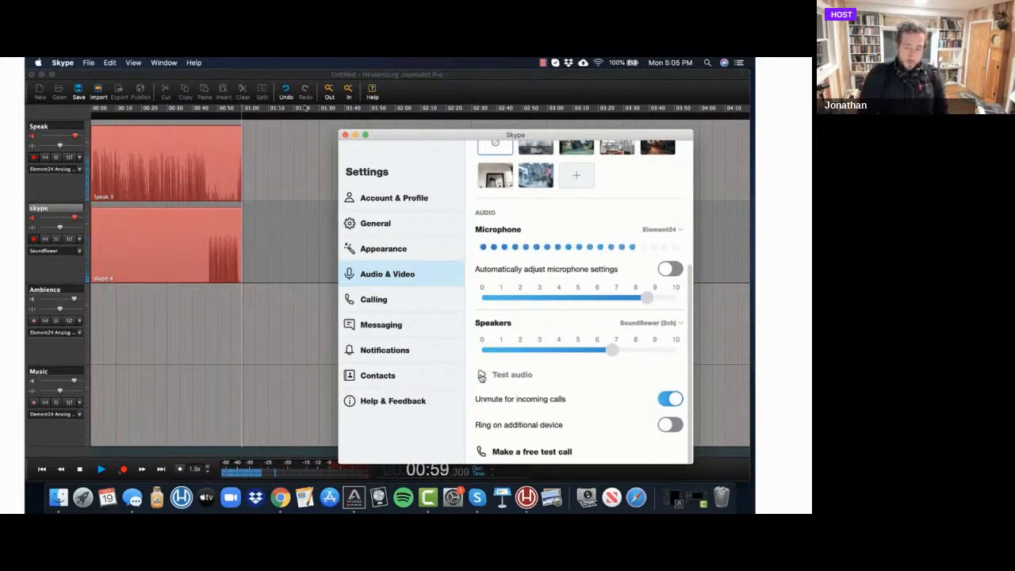
{"action": "left_click", "coordinate": [263, 298]}
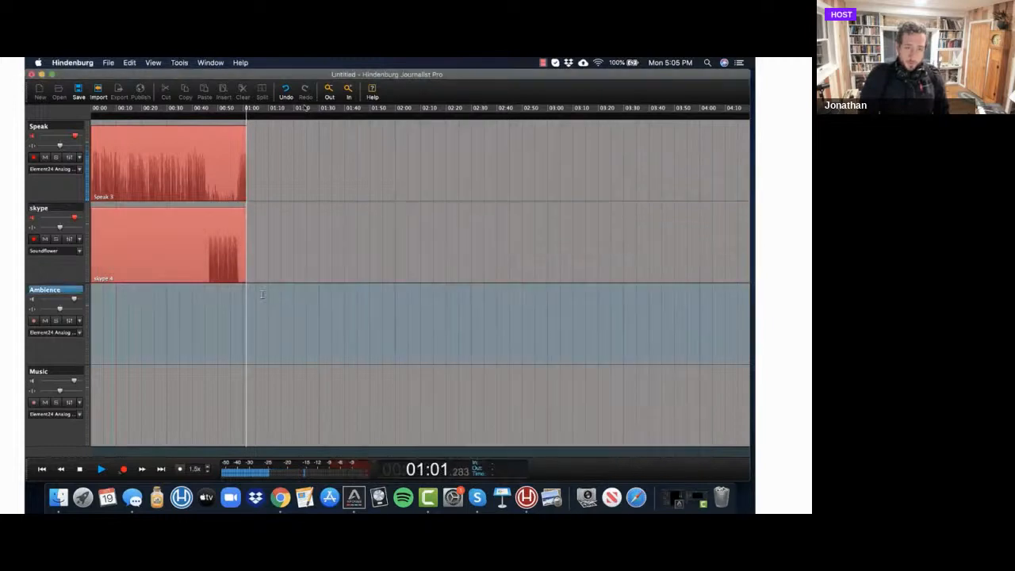
{"action": "key", "text": "space"}
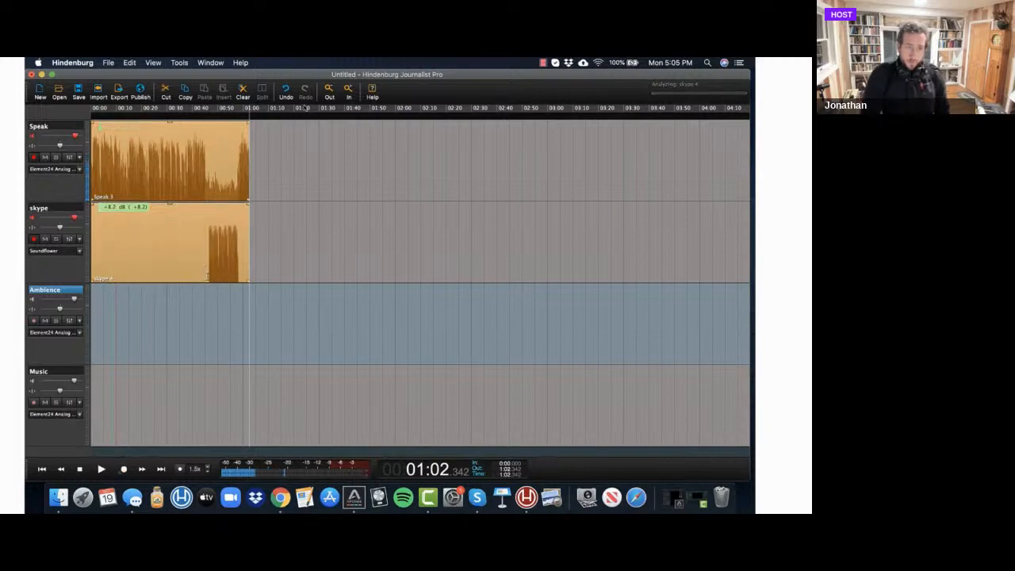
Play back the recorded Speak and skype tracks from about 00:45, just before the Skype test audio.
{"action": "left_click", "coordinate": [206, 278]}
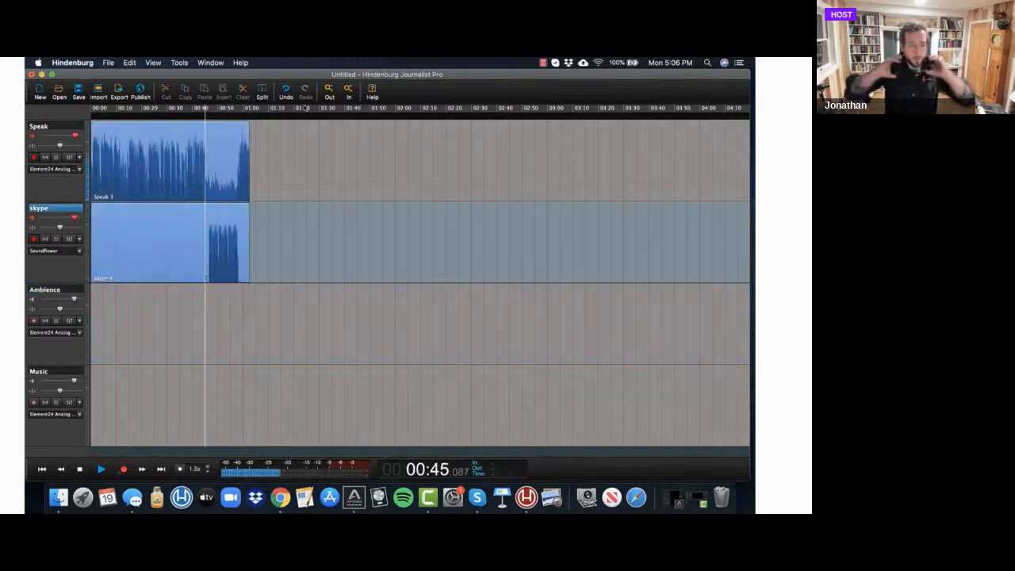
{"action": "key", "text": "space"}
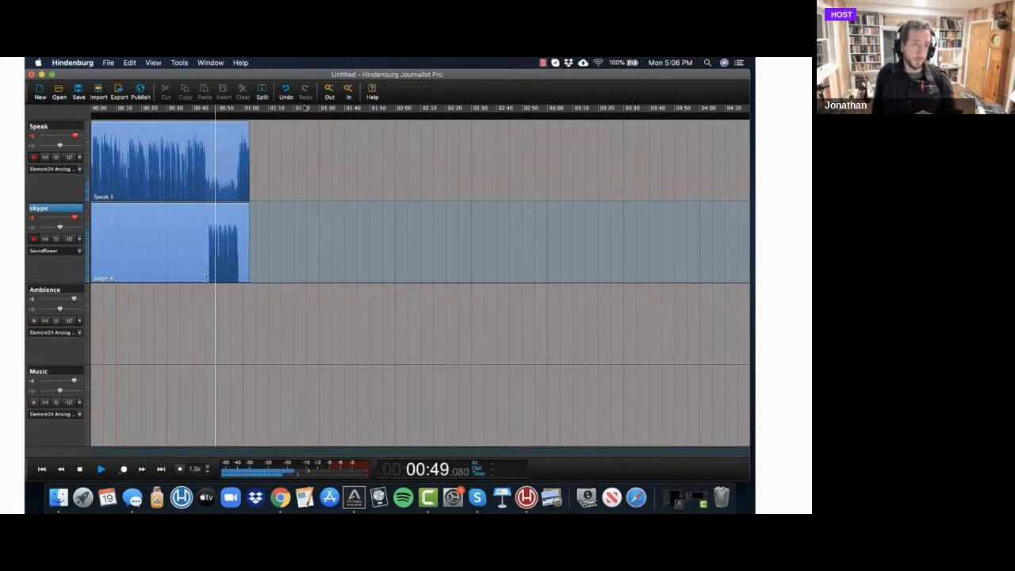
{"action": "key", "text": "space"}
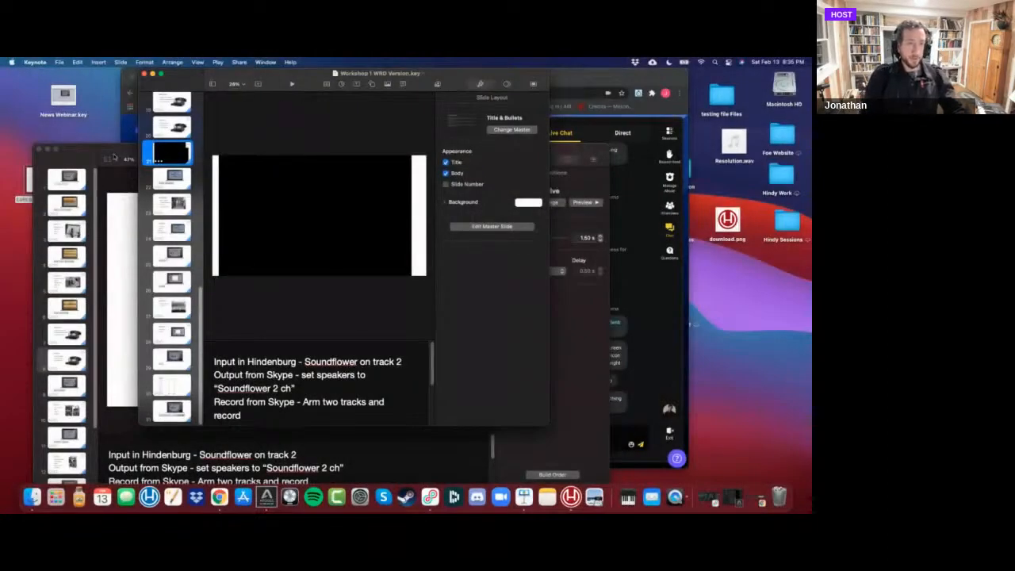
Present the Webinar WRD Version slides in Keynote from the News Segment slide to the slide listing interview, edit, clipboard and montage.
{"action": "left_click", "coordinate": [113, 156]}
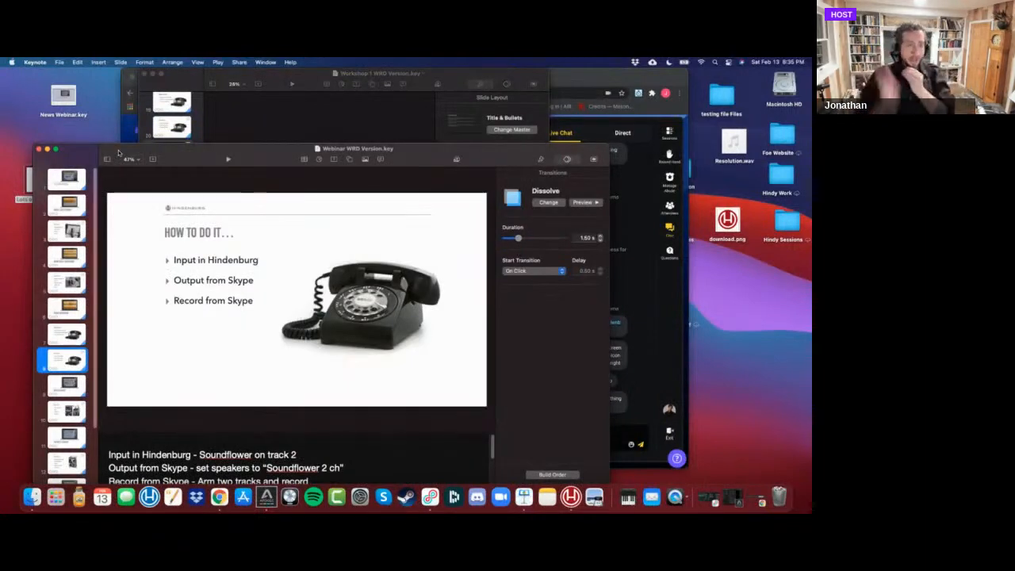
{"action": "left_click", "coordinate": [78, 381]}
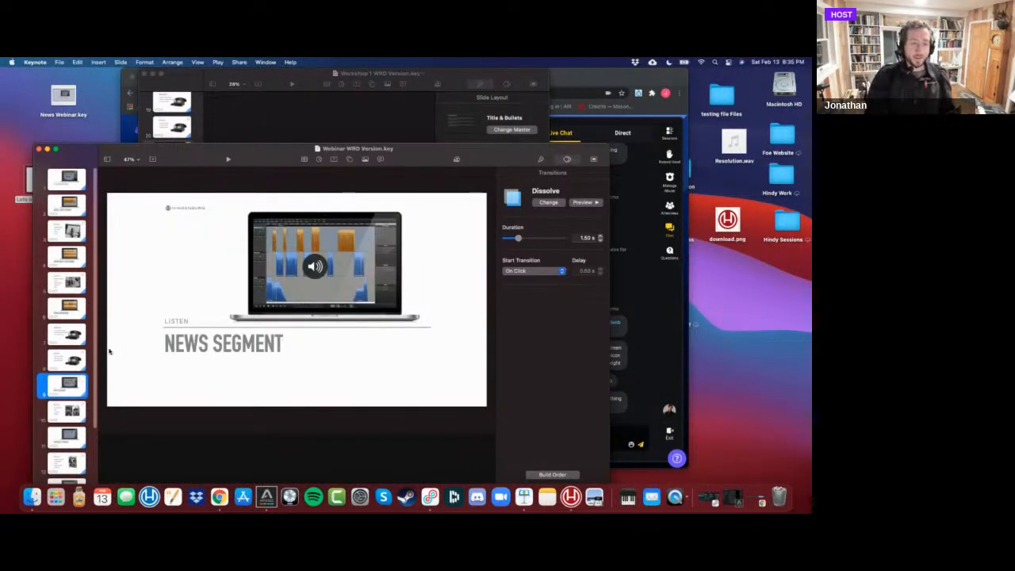
{"action": "left_click", "coordinate": [229, 159]}
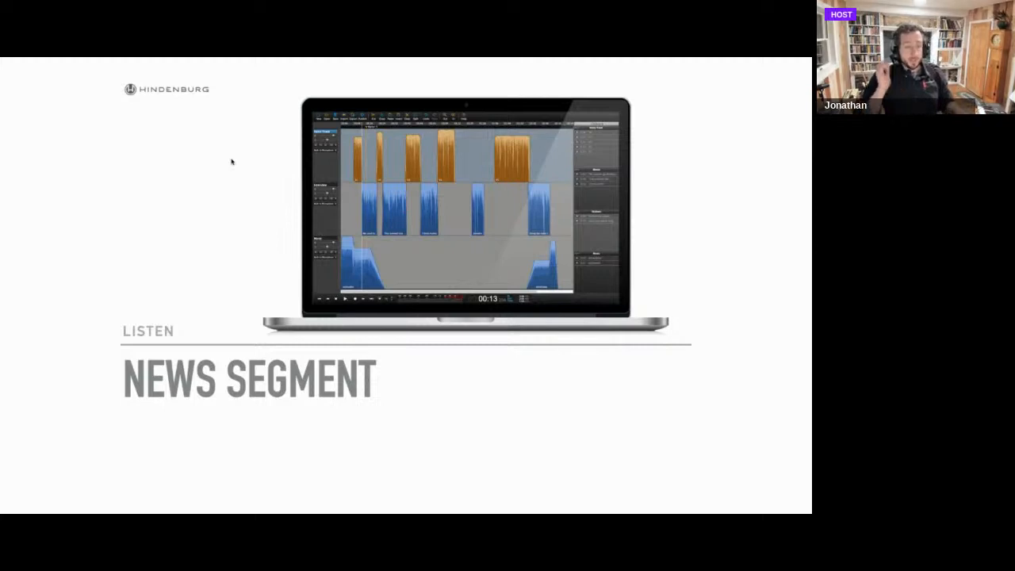
{"action": "key", "text": "Right"}
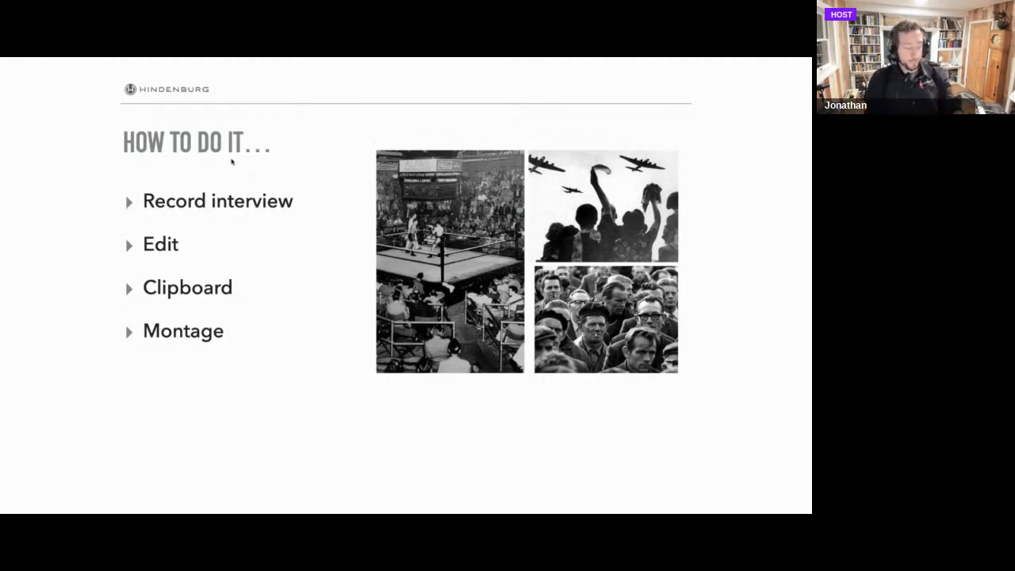
Switch from the slideshow to the roundtable session in Hindenburg and delete every clip from clipboard Group 1.
{"action": "key", "text": "Escape"}
{"action": "key", "text": "super+Tab"}
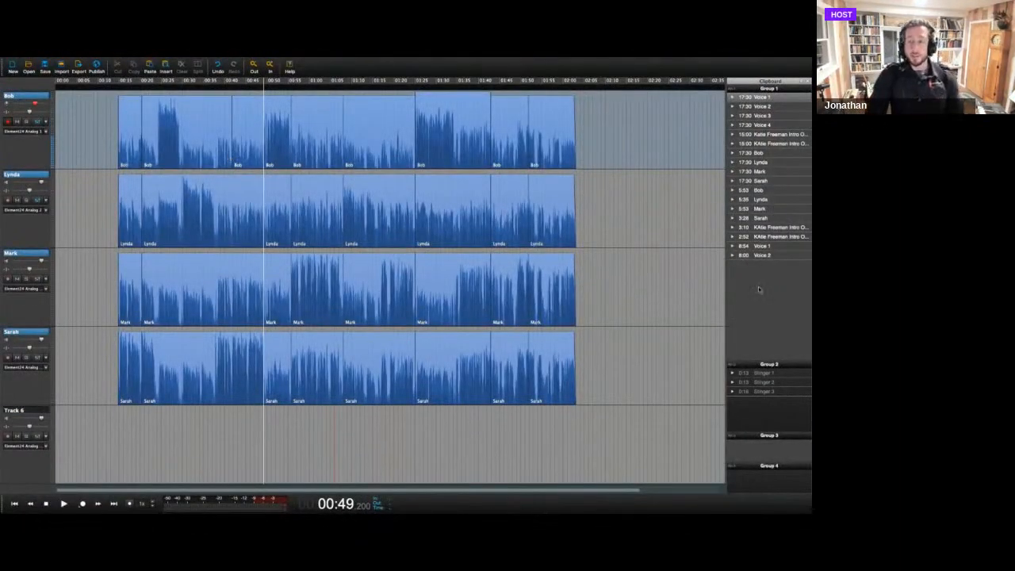
{"action": "left_click", "coordinate": [769, 256]}
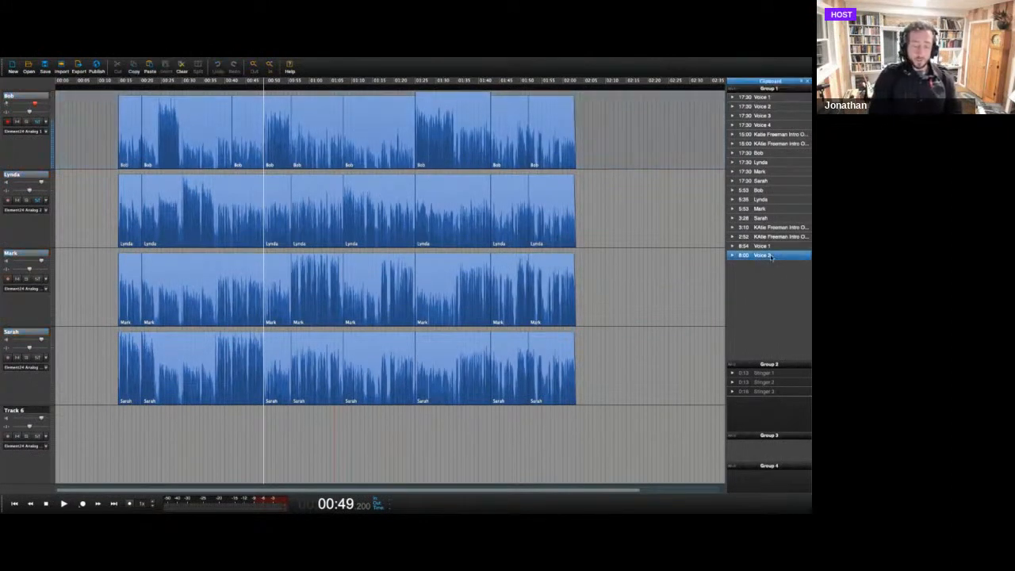
{"action": "key", "text": "BackSpace"}
{"action": "key", "text": "BackSpace"}
{"action": "key", "text": "BackSpace"}
{"action": "key", "text": "BackSpace"}
{"action": "key", "text": "BackSpace"}
{"action": "key", "text": "BackSpace"}
{"action": "key", "text": "BackSpace"}
{"action": "key", "text": "BackSpace"}
{"action": "key", "text": "BackSpace"}
{"action": "key", "text": "BackSpace"}
{"action": "key", "text": "BackSpace"}
{"action": "key", "text": "BackSpace"}
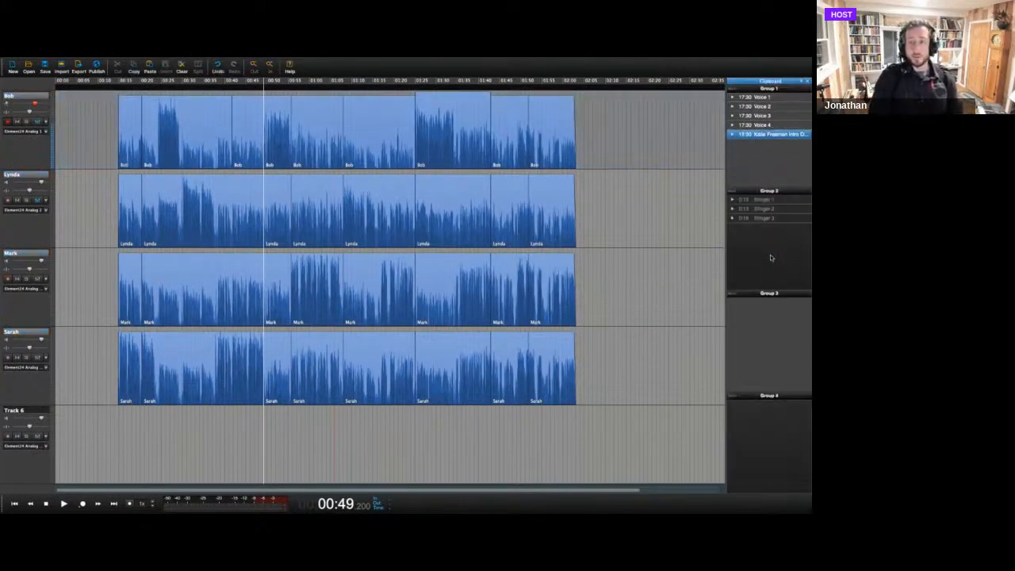
{"action": "key", "text": "BackSpace"}
{"action": "key", "text": "BackSpace"}
{"action": "key", "text": "BackSpace"}
{"action": "key", "text": "BackSpace"}
{"action": "key", "text": "BackSpace"}
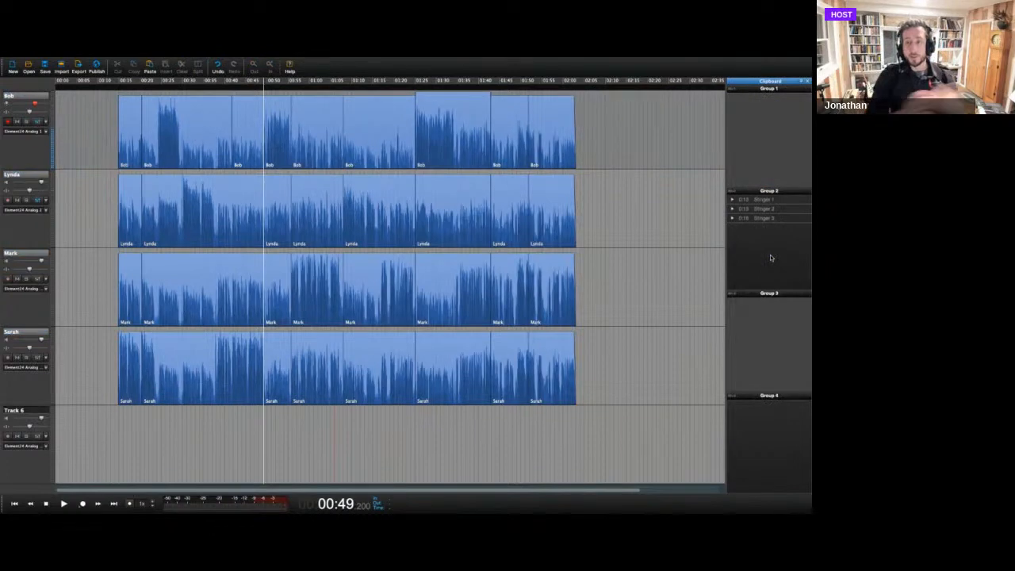
Delete the three Stinger clips from clipboard Group 2.
{"action": "left_click", "coordinate": [769, 220]}
{"action": "key", "text": "BackSpace"}
{"action": "key", "text": "BackSpace"}
{"action": "key", "text": "BackSpace"}
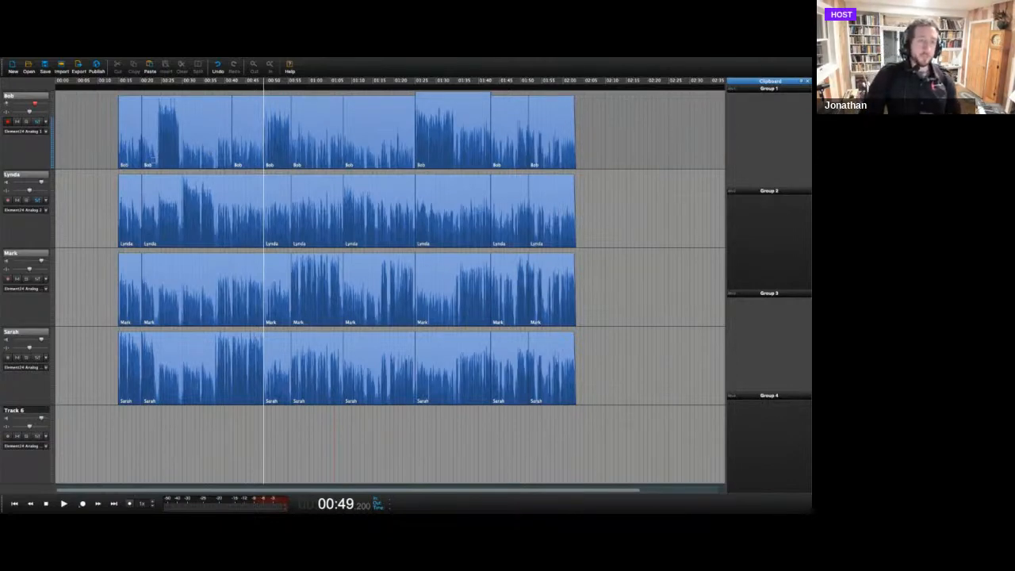
Try range selections around 00:24 and 00:47.9 across the linked tracks, and unlink the four voice tracks.
{"action": "left_click", "coordinate": [155, 161]}
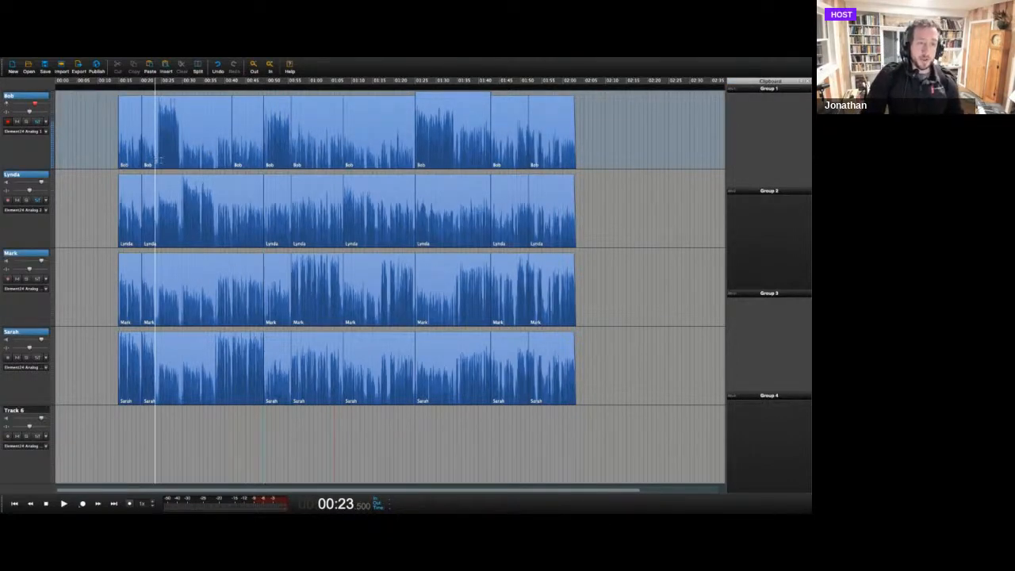
{"action": "left_click_drag", "start_coordinate": [155, 160], "coordinate": [179, 159]}
{"action": "mouse_move", "coordinate": [258, 163]}
{"action": "left_mouse_down"}
{"action": "mouse_move", "coordinate": [293, 158]}
{"action": "mouse_move", "coordinate": [284, 157]}
{"action": "left_mouse_up"}
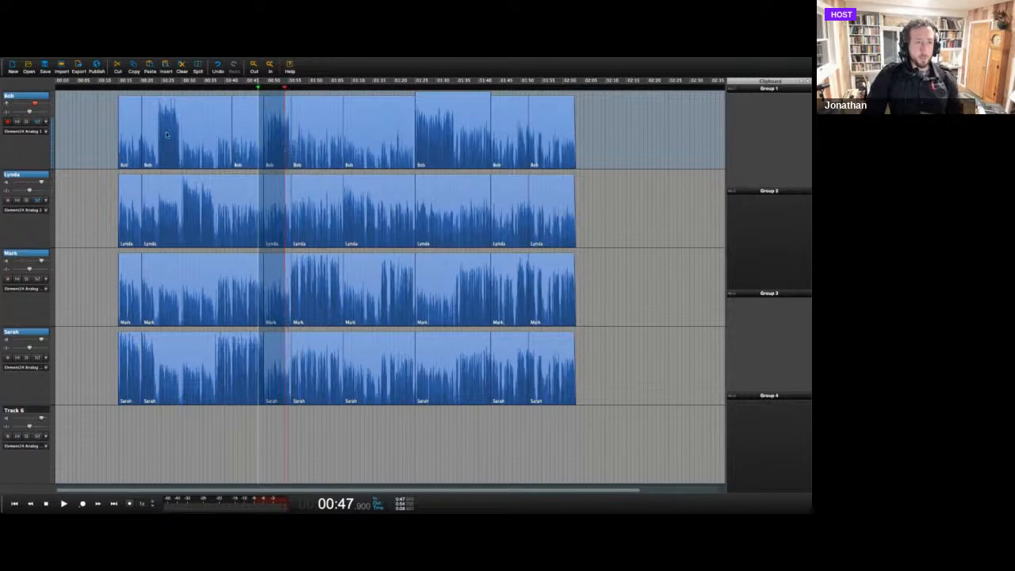
{"action": "right_click", "coordinate": [35, 96]}
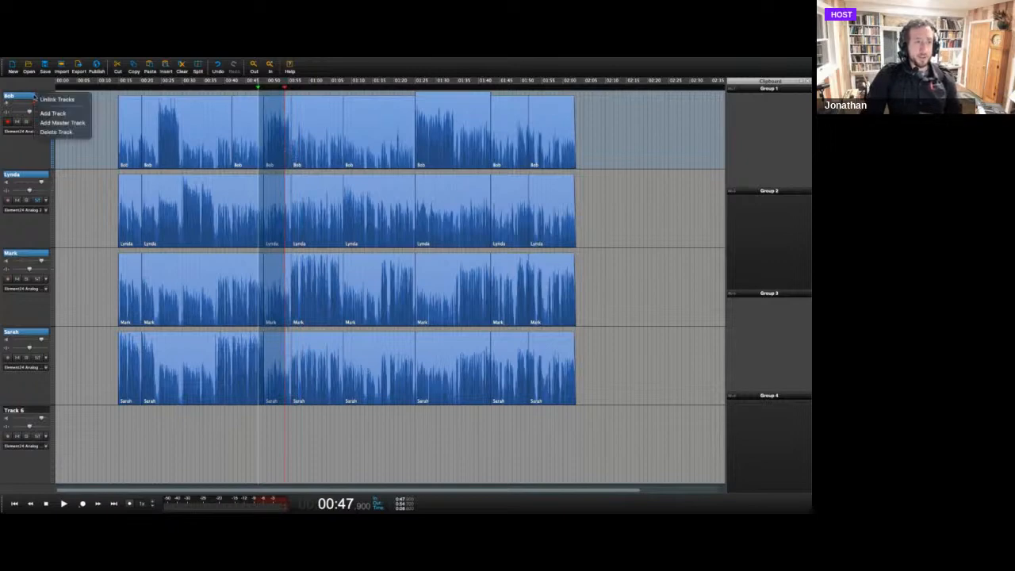
{"action": "left_click", "coordinate": [58, 100]}
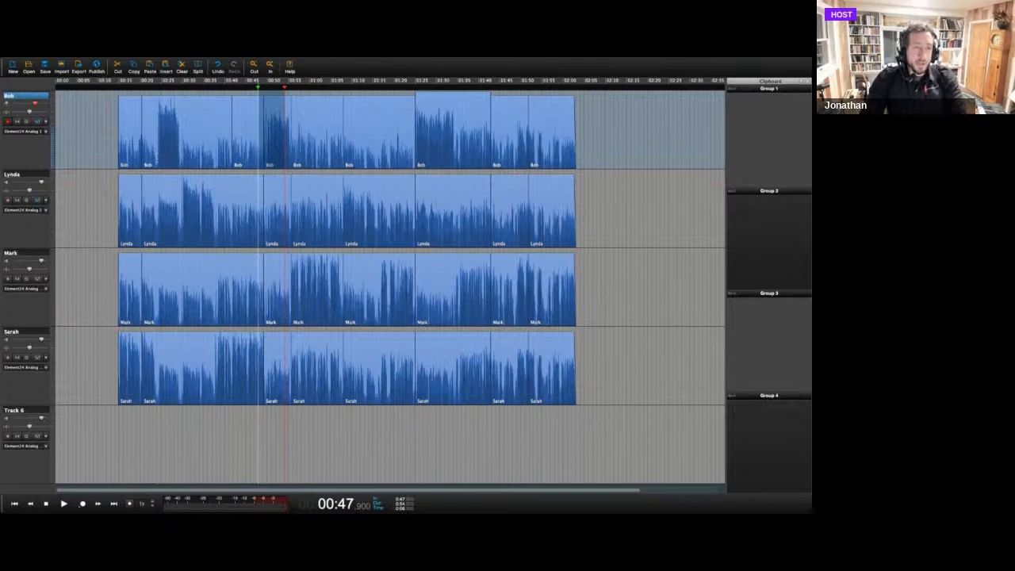
Send three excerpts of the first voice track, starting at 00:24, 00:48.3 and 01:23, to clipboard Group 1.
{"action": "mouse_move", "coordinate": [157, 127]}
{"action": "left_mouse_down"}
{"action": "mouse_move", "coordinate": [178, 127]}
{"action": "mouse_move", "coordinate": [179, 159]}
{"action": "left_mouse_up"}
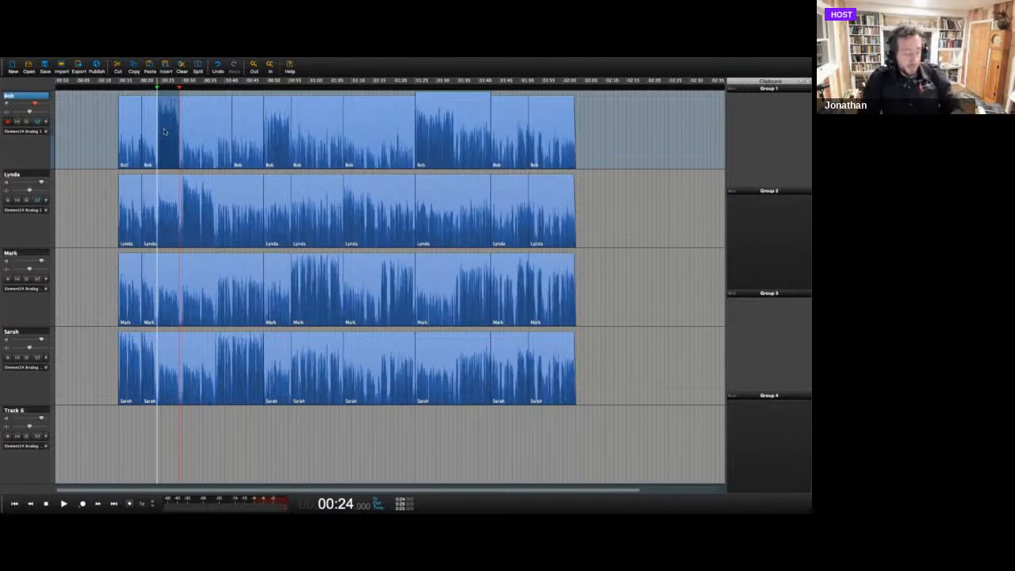
{"action": "left_click_drag", "start_coordinate": [164, 130], "coordinate": [750, 115]}
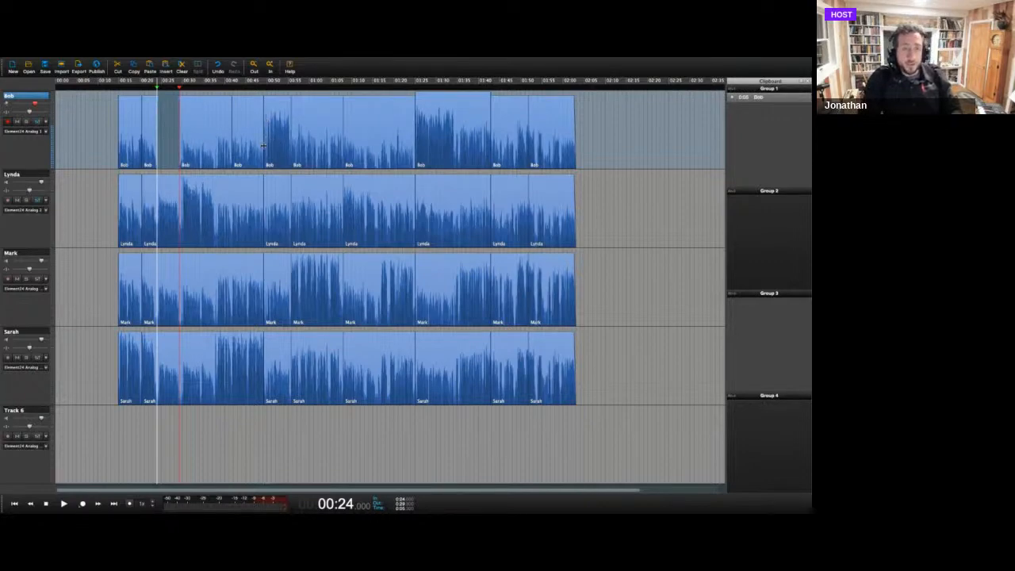
{"action": "left_click_drag", "start_coordinate": [261, 158], "coordinate": [295, 156]}
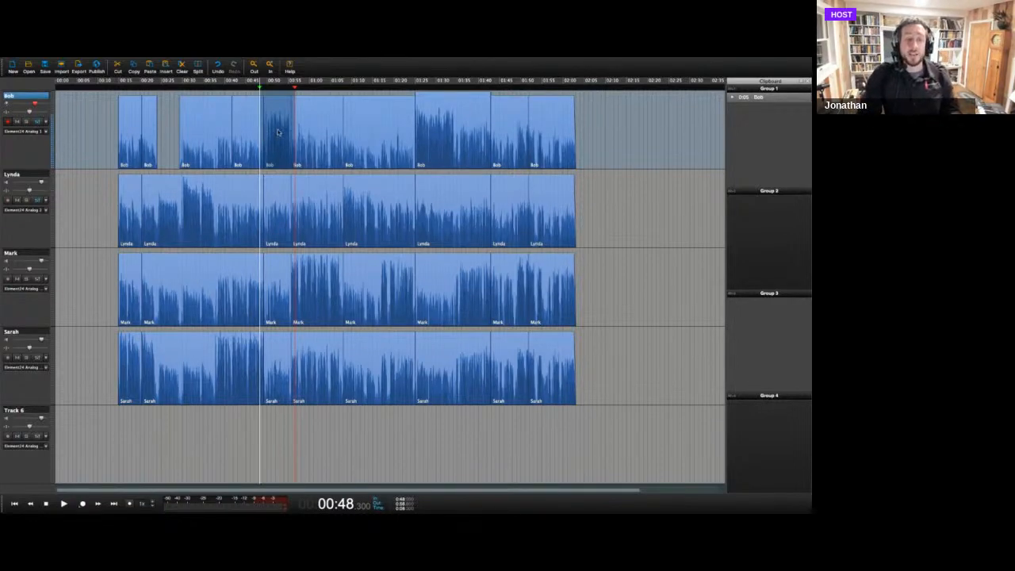
{"action": "left_click_drag", "start_coordinate": [277, 133], "coordinate": [755, 131]}
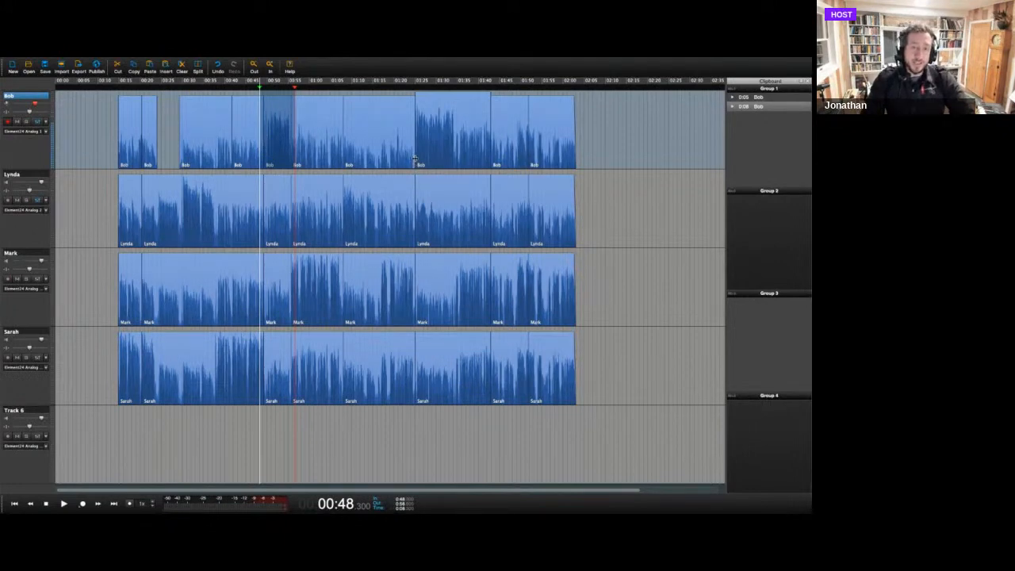
{"action": "left_click_drag", "start_coordinate": [407, 162], "coordinate": [458, 159]}
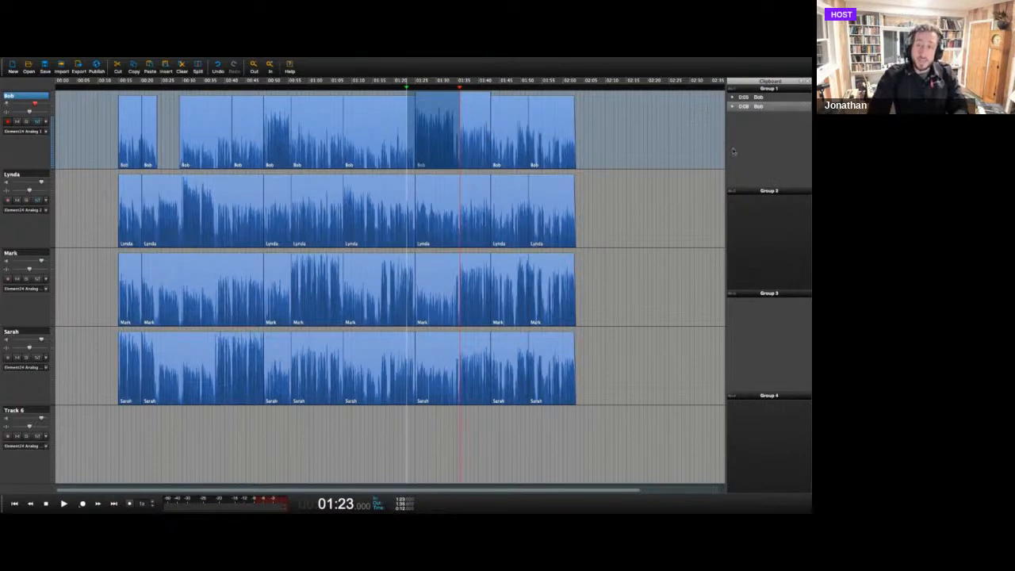
{"action": "key", "text": "ctrl+c"}
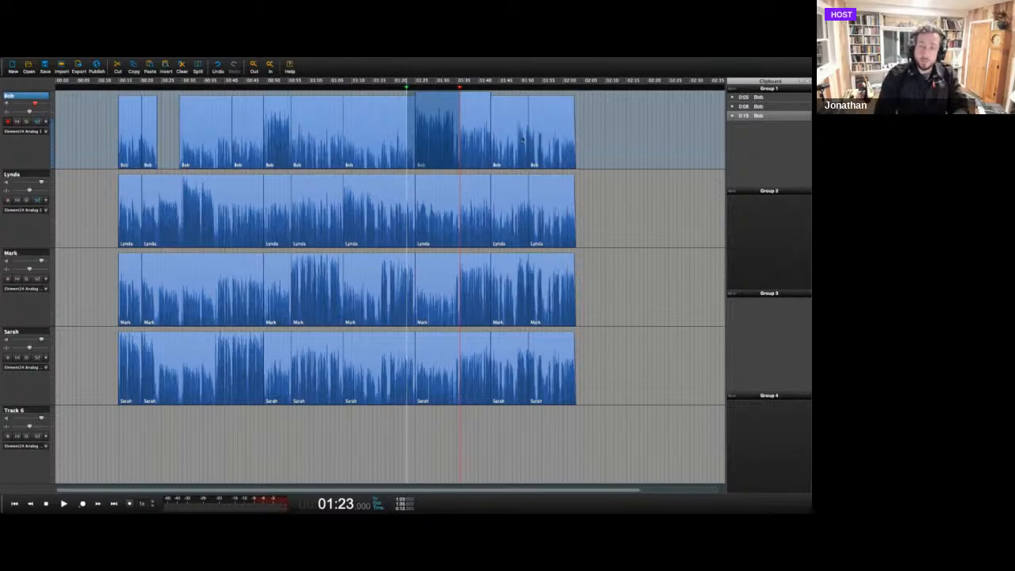
Send the second voice track's passage at 00:29.6 to clipboard Group 2 and the third track's two adjoining clips before 01:07 to Group 3.
{"action": "left_click_drag", "start_coordinate": [518, 156], "coordinate": [541, 157]}
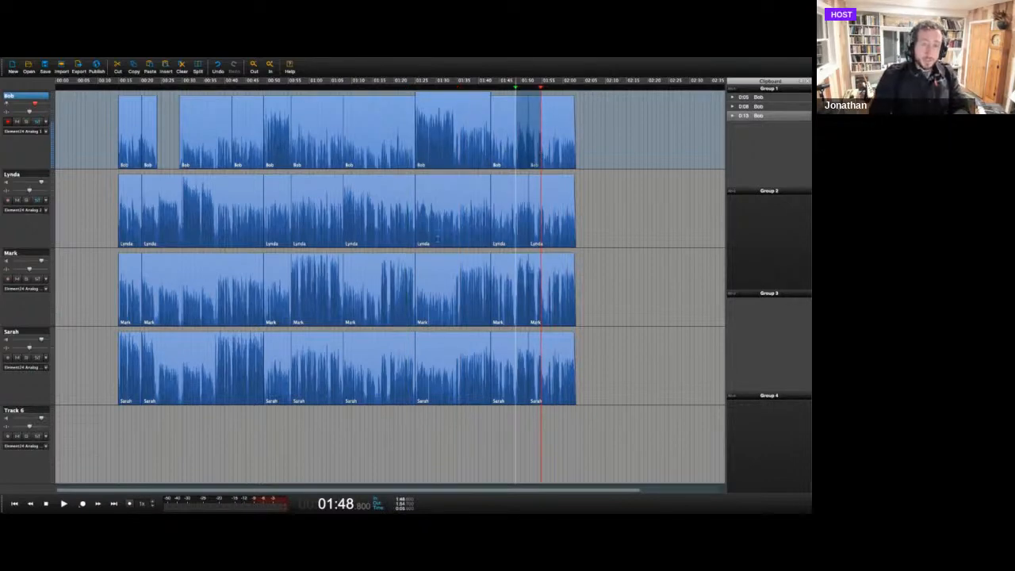
{"action": "left_click_drag", "start_coordinate": [182, 239], "coordinate": [215, 238]}
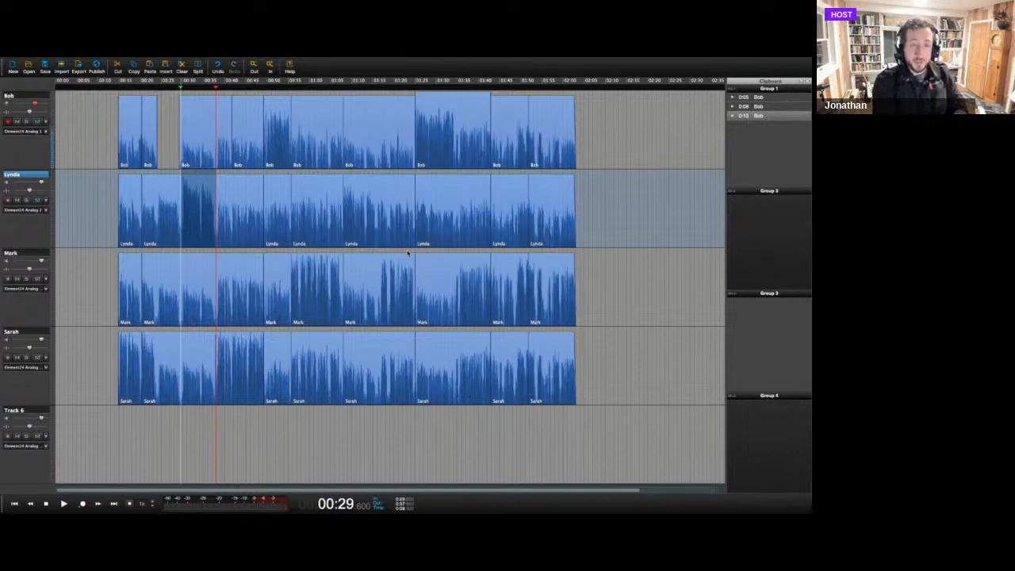
{"action": "key", "text": "super+2"}
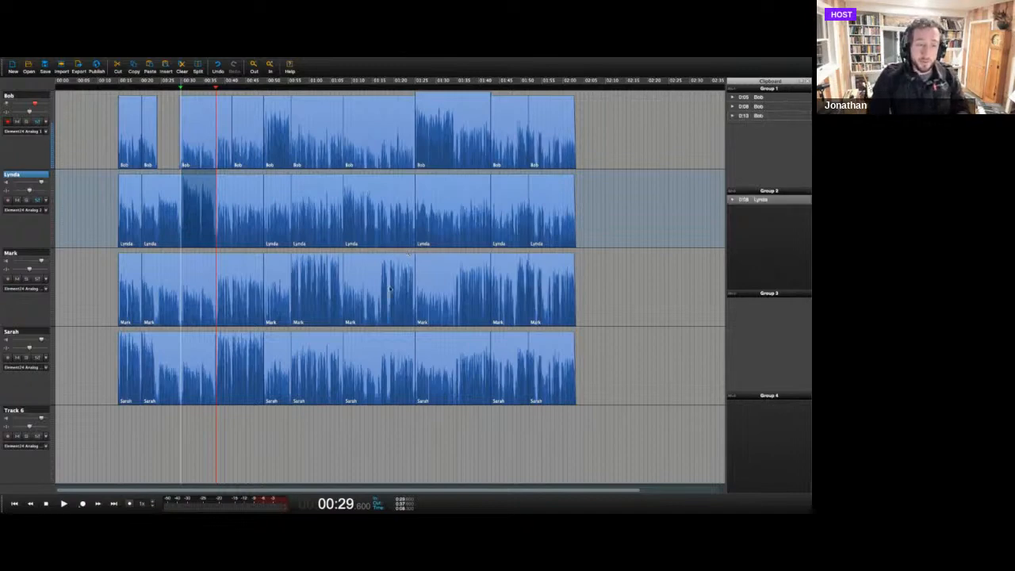
{"action": "left_click_drag", "start_coordinate": [290, 317], "coordinate": [350, 307]}
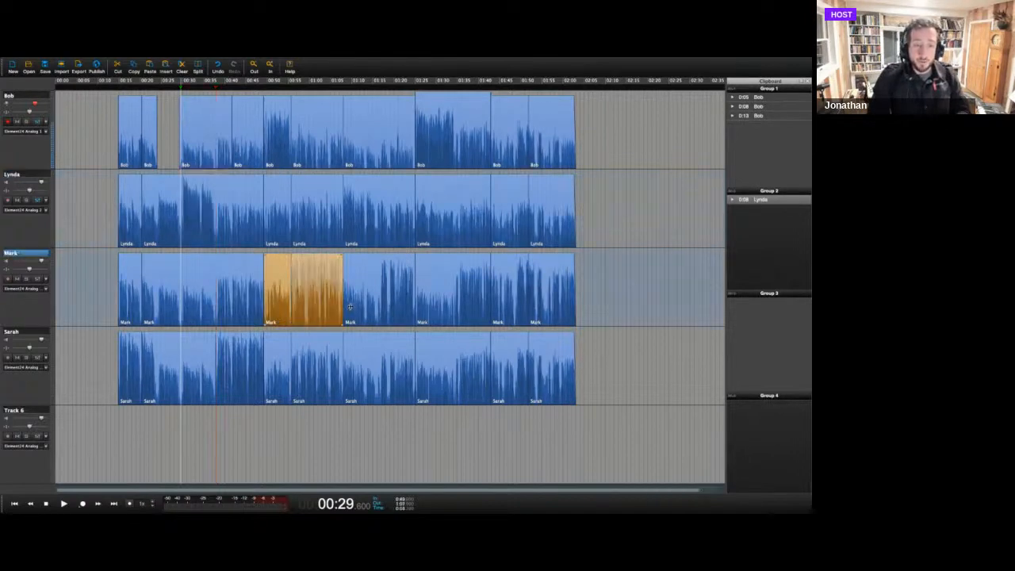
{"action": "key", "text": "super+3"}
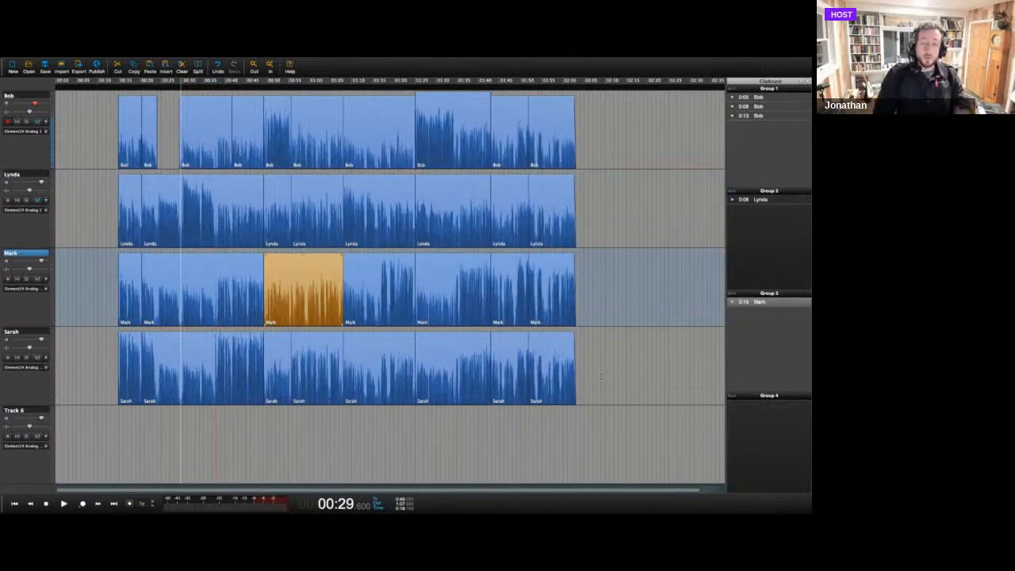
Delete all the remaining clips from the timeline tracks and clear the range selection.
{"action": "left_click_drag", "start_coordinate": [614, 411], "coordinate": [95, 63]}
{"action": "key", "text": "Delete"}
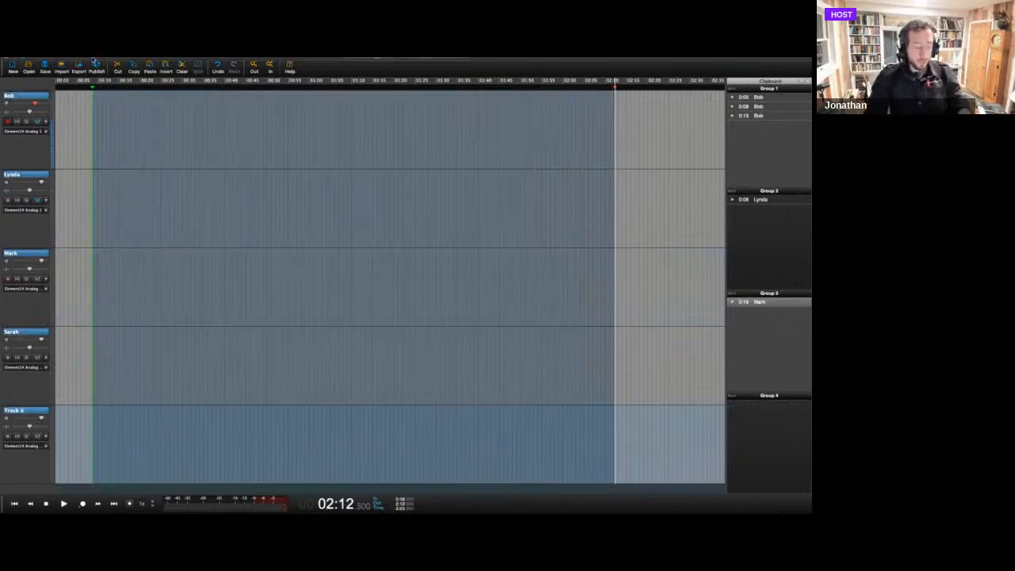
{"action": "key", "text": "Escape"}
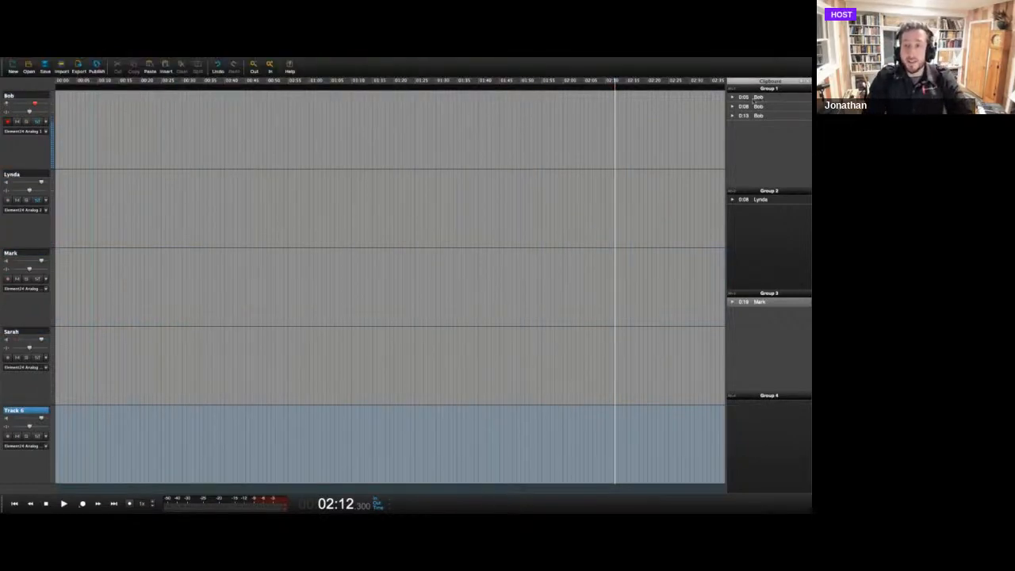
Place two Group 1 clips on the first track at about 00:58 and 01:11, and the Group 2 clip on the second at about 01:23.
{"action": "left_click_drag", "start_coordinate": [754, 96], "coordinate": [308, 129]}
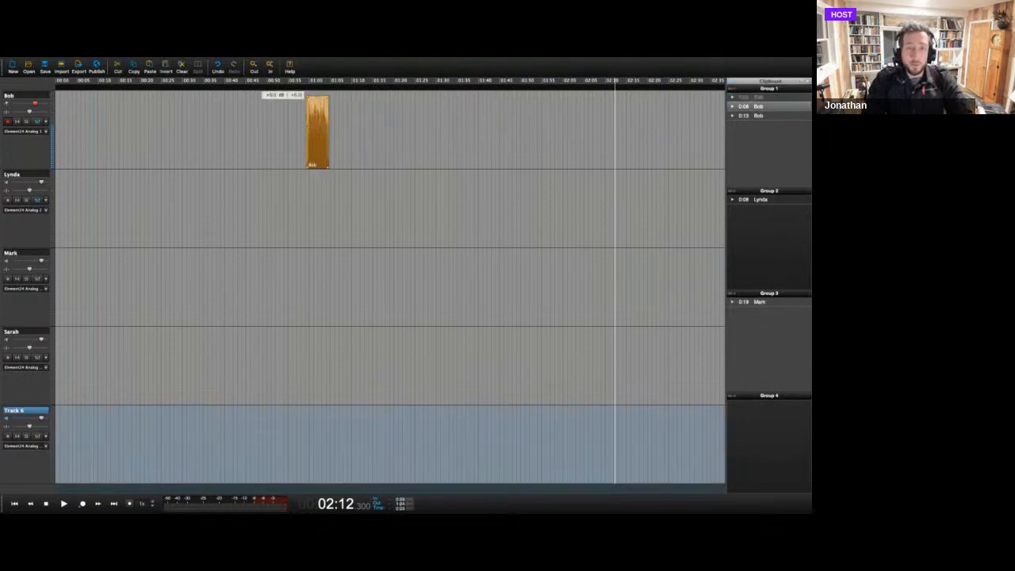
{"action": "left_click_drag", "start_coordinate": [757, 116], "coordinate": [357, 127]}
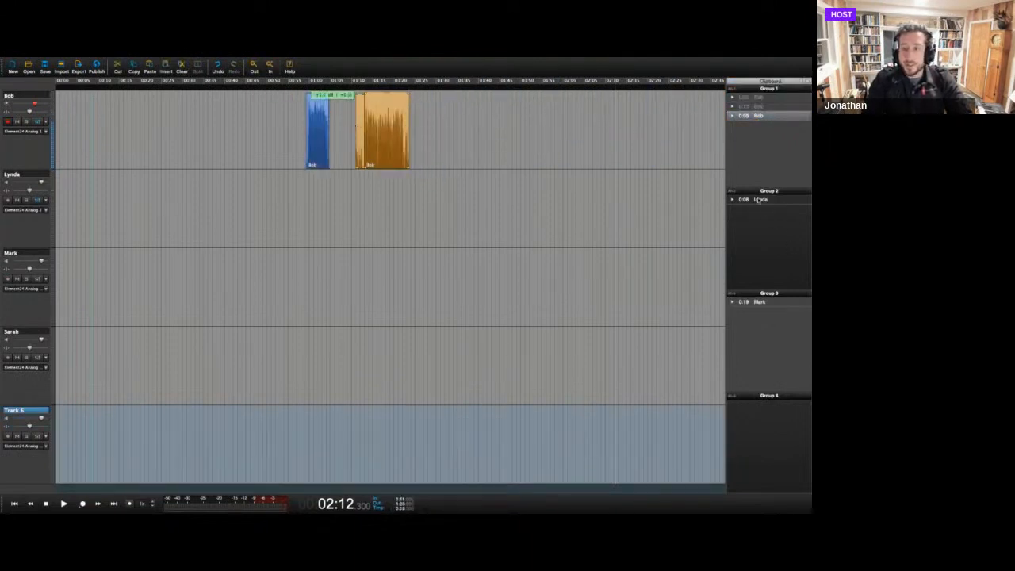
{"action": "left_click_drag", "start_coordinate": [758, 199], "coordinate": [410, 205]}
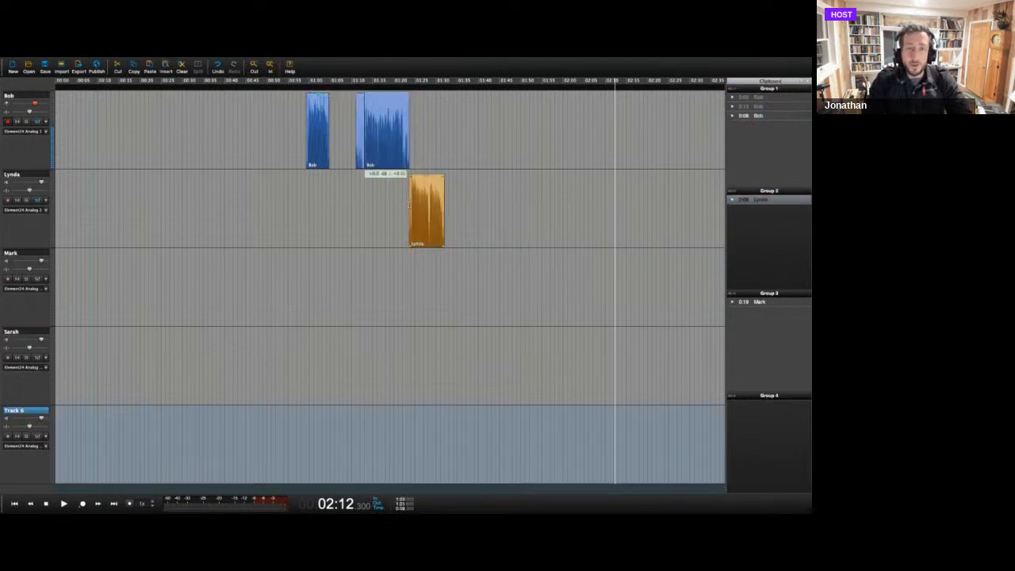
Open Favorites and place the Resolution music on the third track, shifted to start at about 00:44 beneath the voice clips.
{"action": "left_click", "coordinate": [404, 82]}
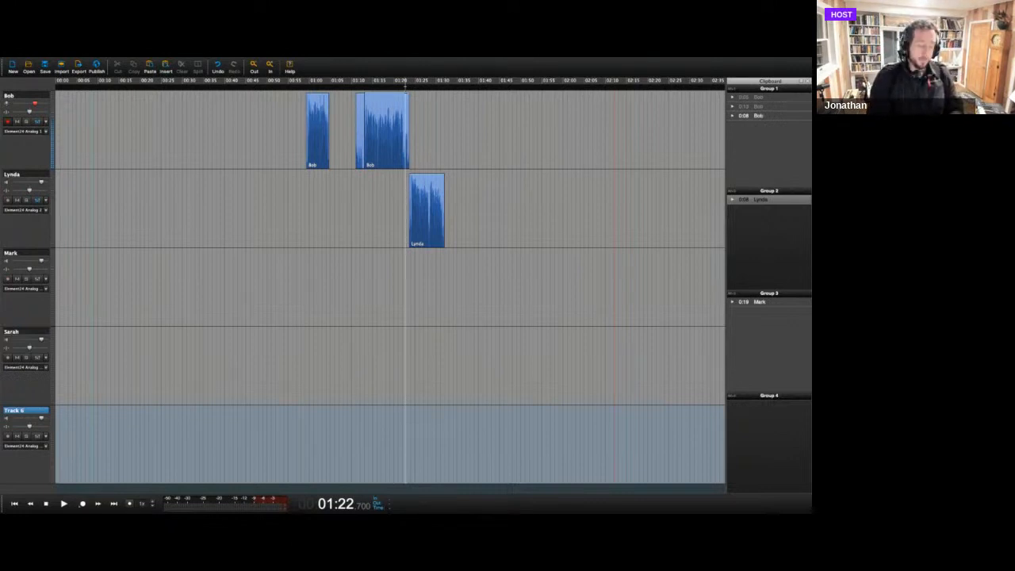
{"action": "key", "text": "super+f"}
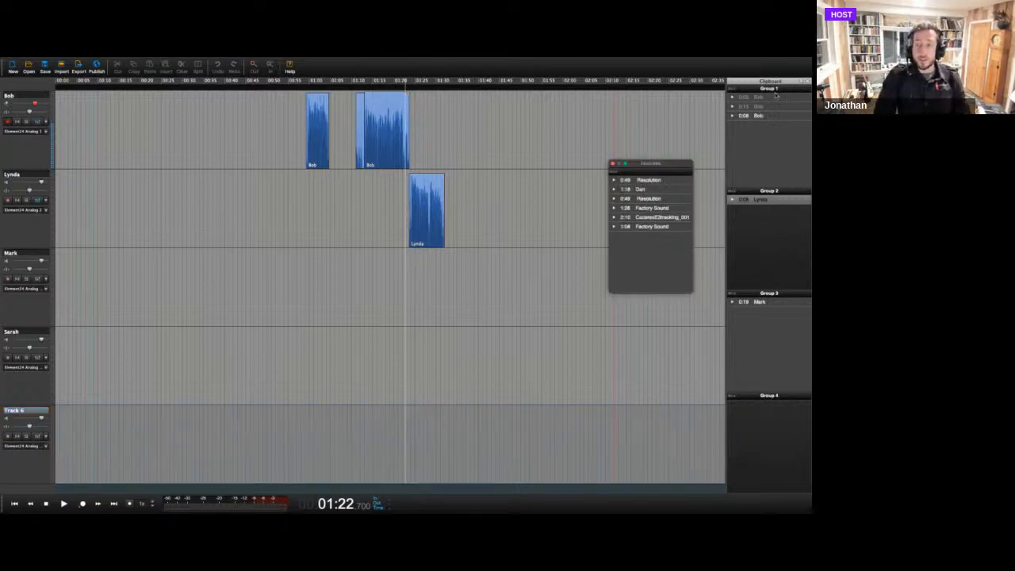
{"action": "left_click", "coordinate": [638, 181]}
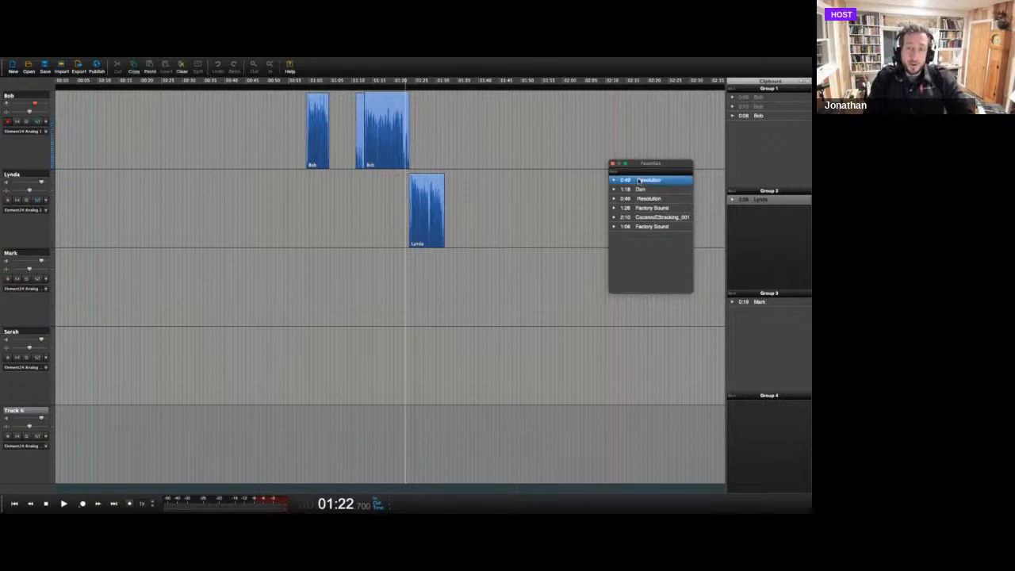
{"action": "left_click_drag", "start_coordinate": [638, 182], "coordinate": [267, 275]}
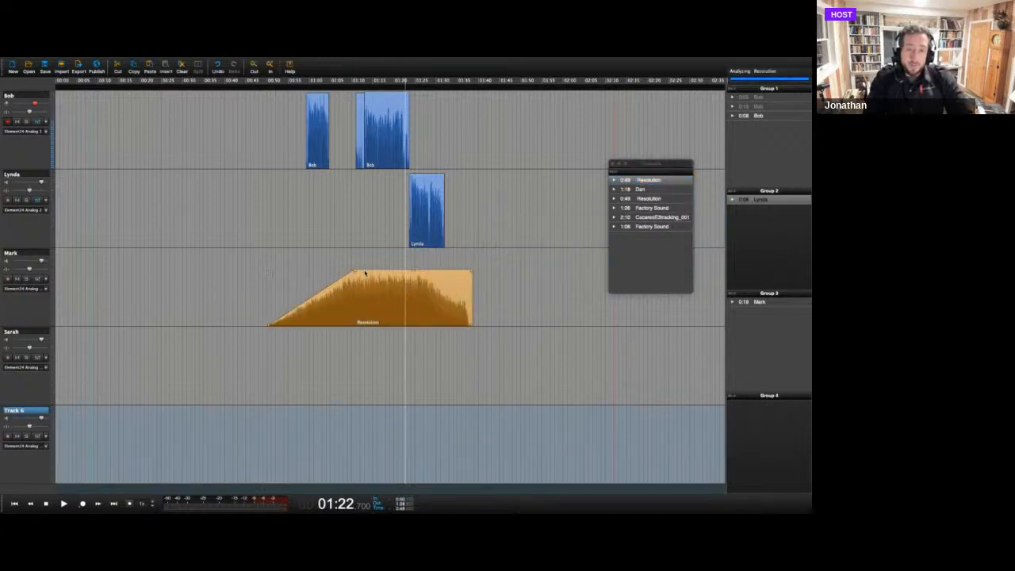
{"action": "left_click_drag", "start_coordinate": [363, 276], "coordinate": [345, 275]}
{"action": "left_click_drag", "start_coordinate": [344, 275], "coordinate": [343, 275]}
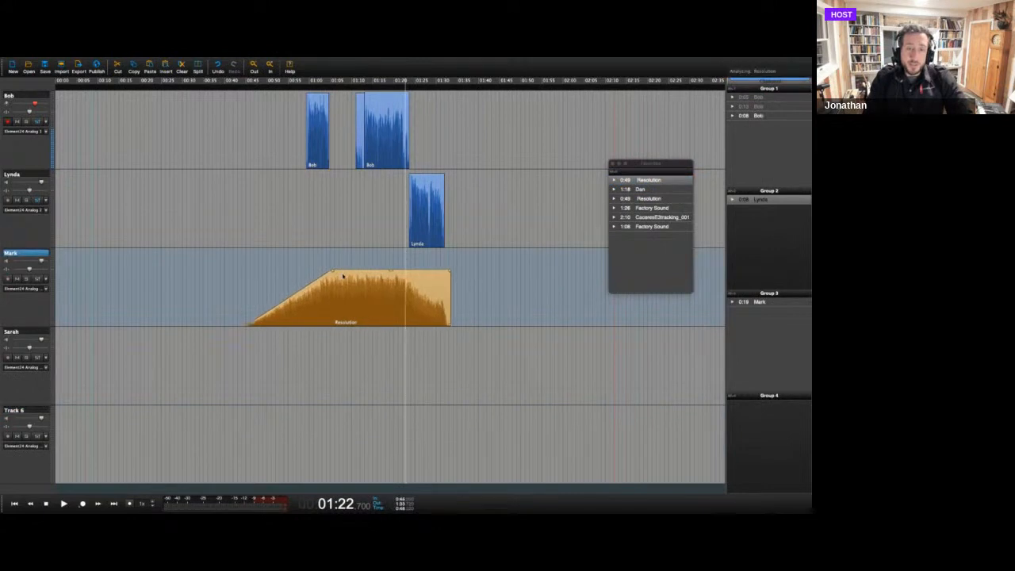
Play the voice and music mix from about 01:10.8 to hear the start of the montage.
{"action": "left_click", "coordinate": [356, 94]}
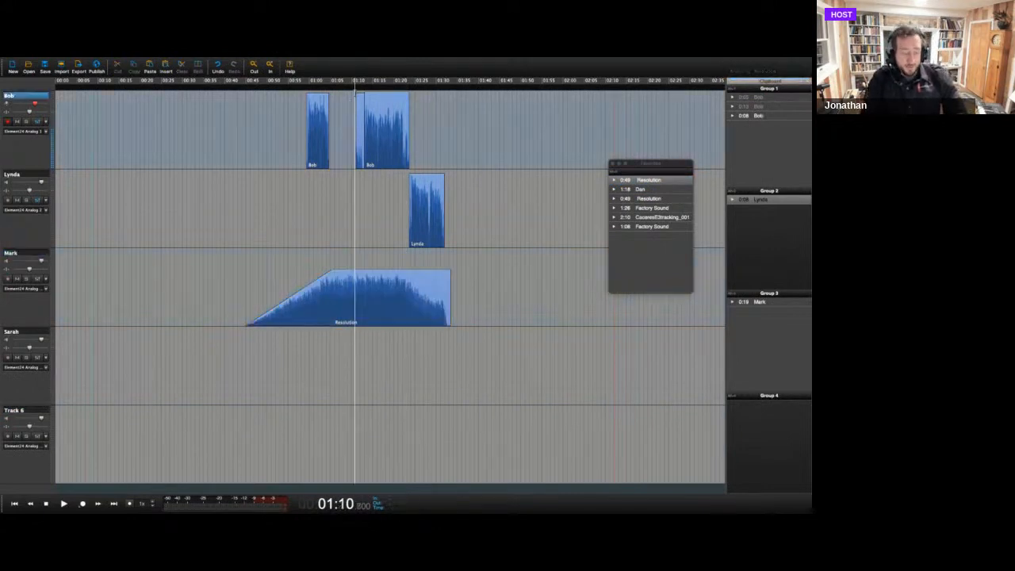
{"action": "key", "text": "space"}
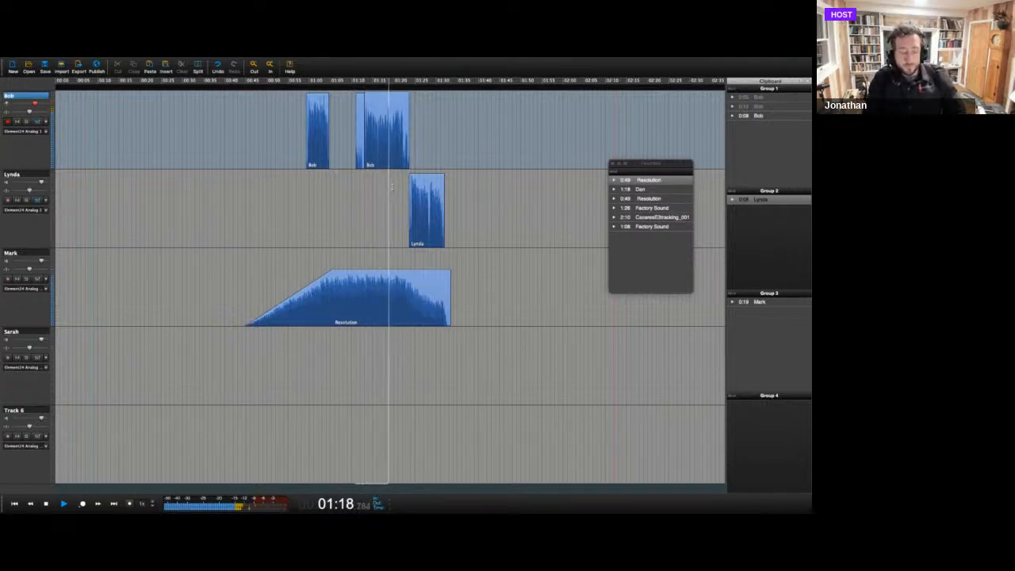
{"action": "key", "text": "space"}
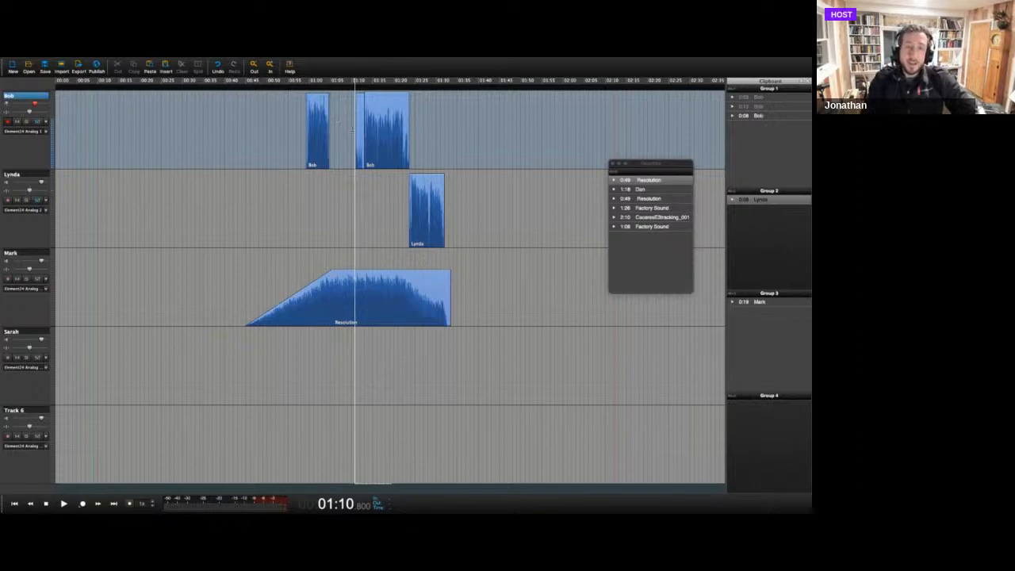
Save the mix from about 01:10 to 01:40 on the first three tracks to Favorites, and delete the leftover timeline clips.
{"action": "mouse_move", "coordinate": [353, 129]}
{"action": "left_mouse_down"}
{"action": "mouse_move", "coordinate": [388, 162]}
{"action": "mouse_move", "coordinate": [460, 289]}
{"action": "mouse_move", "coordinate": [477, 295]}
{"action": "left_mouse_up"}
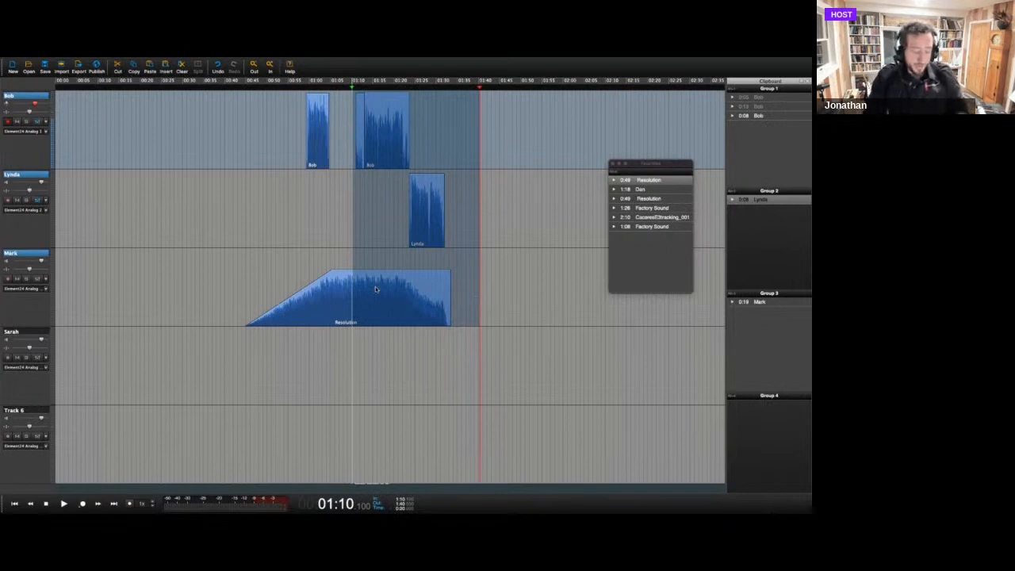
{"action": "left_click_drag", "start_coordinate": [376, 287], "coordinate": [627, 261]}
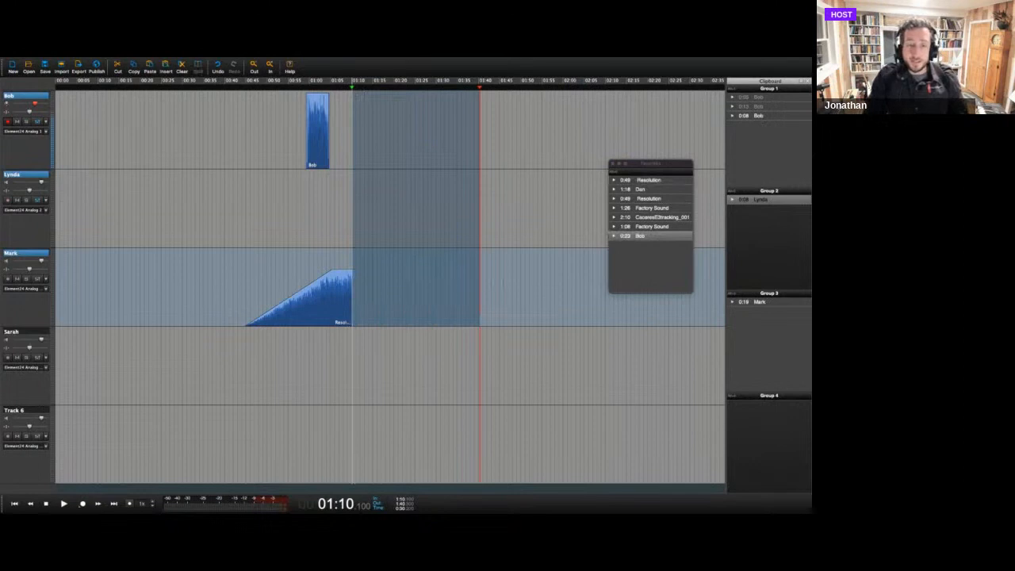
{"action": "left_click_drag", "start_coordinate": [502, 302], "coordinate": [385, 319]}
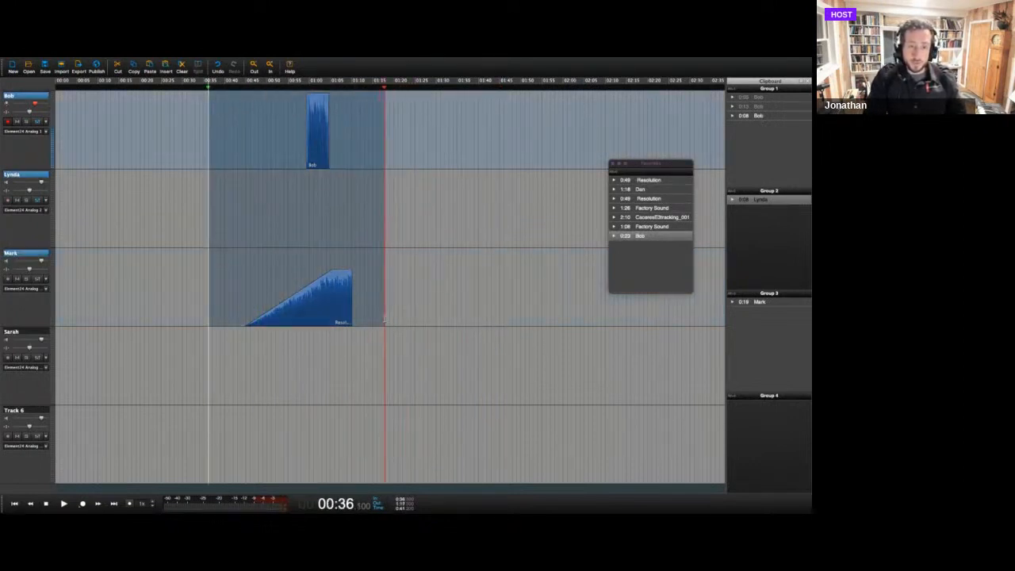
{"action": "key", "text": "Delete"}
{"action": "key", "text": "Escape"}
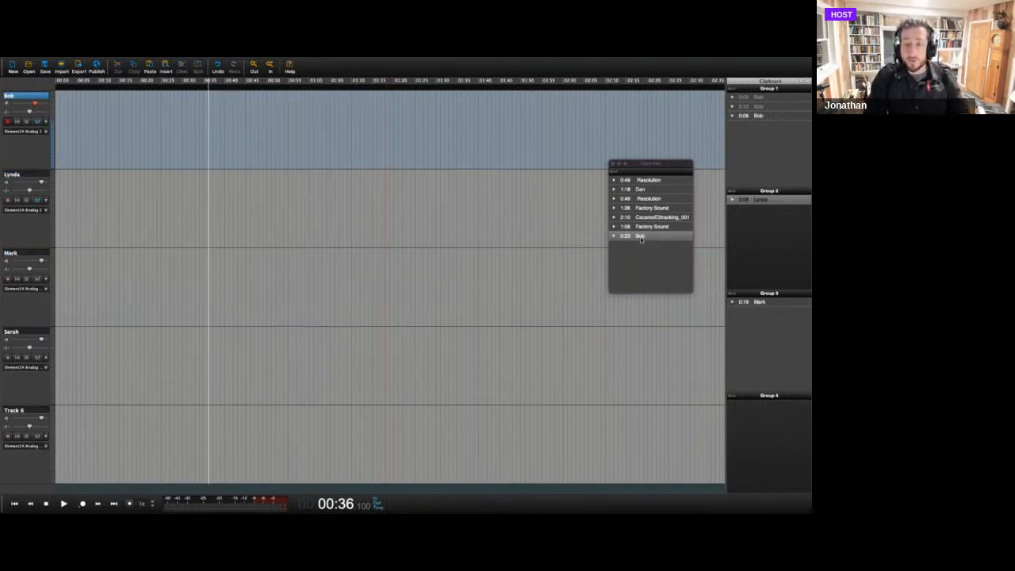
Insert the saved multitrack mix from Favorites at about 00:15 on the first three tracks, and play it from 00:20.7.
{"action": "left_click_drag", "start_coordinate": [647, 238], "coordinate": [120, 289]}
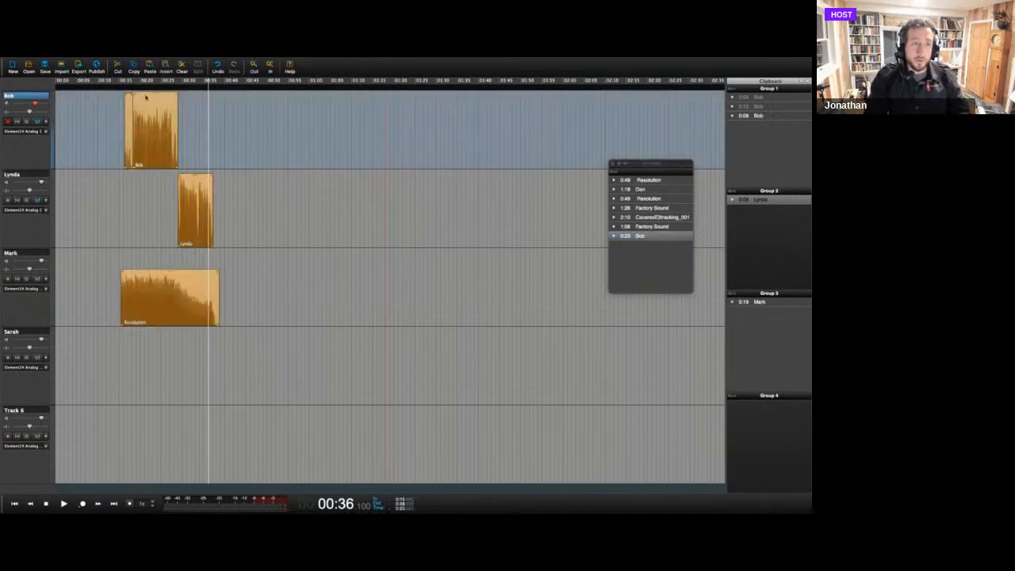
{"action": "key", "text": "space"}
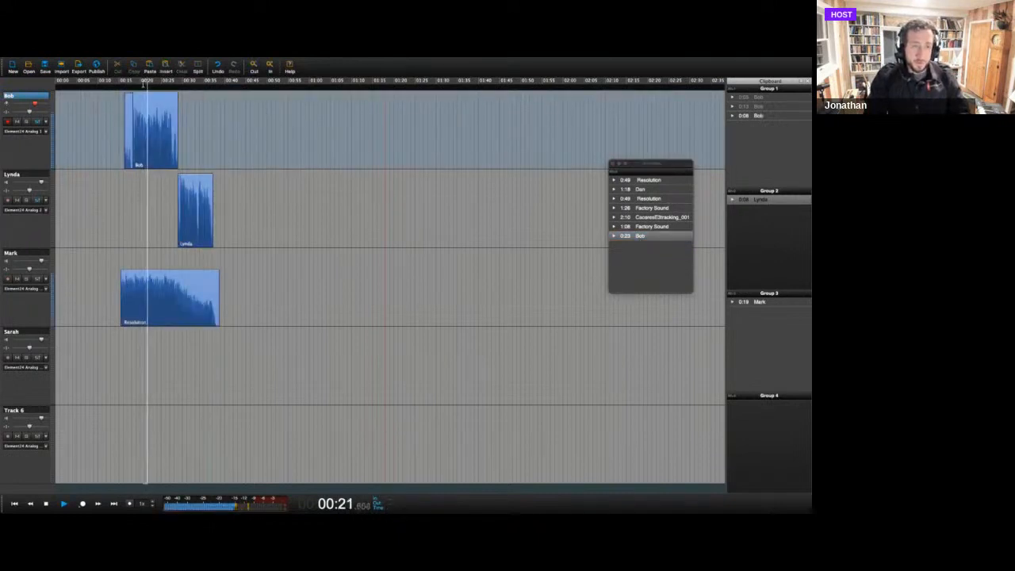
{"action": "key", "text": "space"}
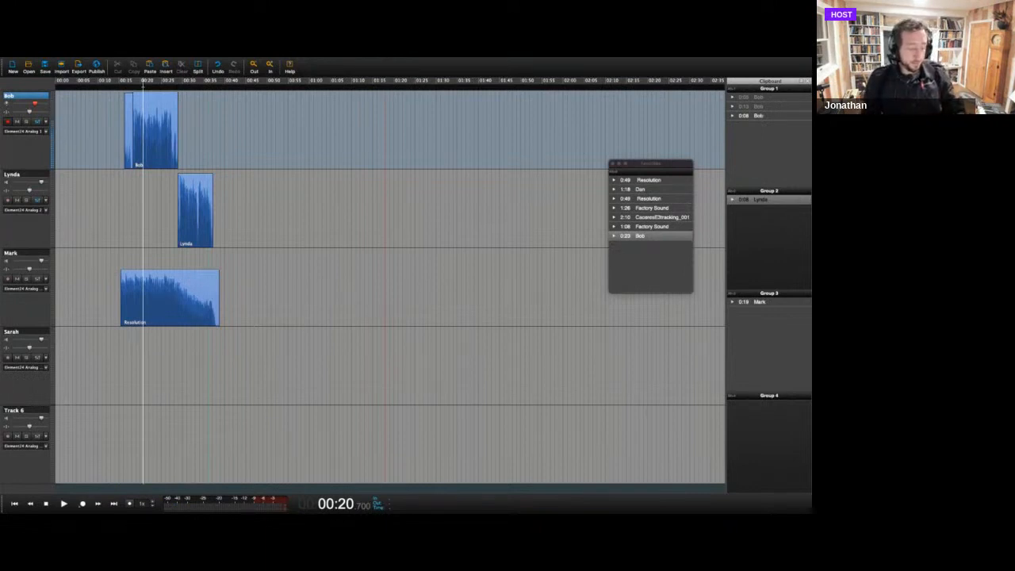
Switch to Keynote, resume the Webinar WRD Version slideshow at the How To Do It slide, and advance to Features & Drama.
{"action": "key", "text": "super+Tab"}
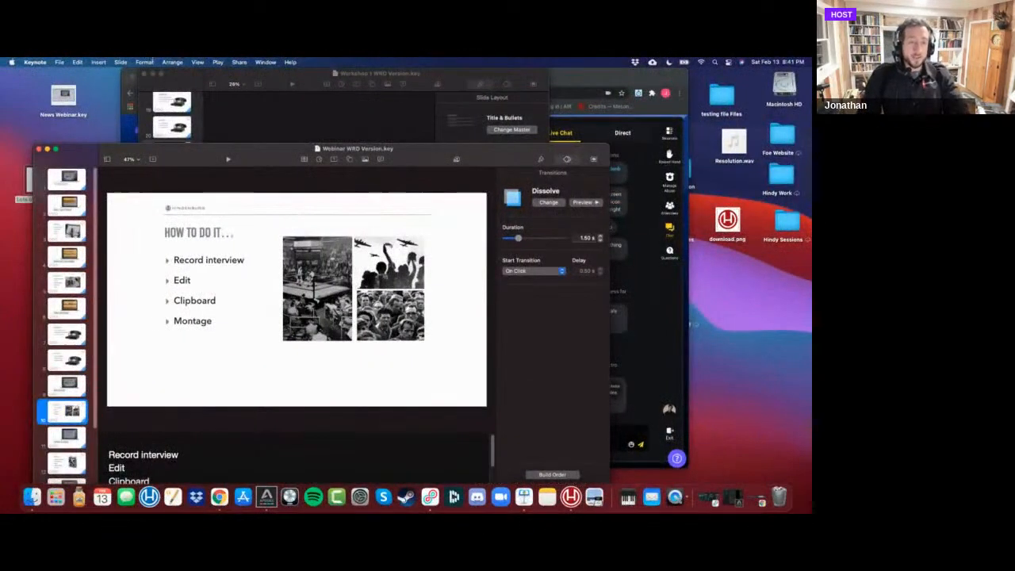
{"action": "left_click_drag", "start_coordinate": [183, 162], "coordinate": [186, 110]}
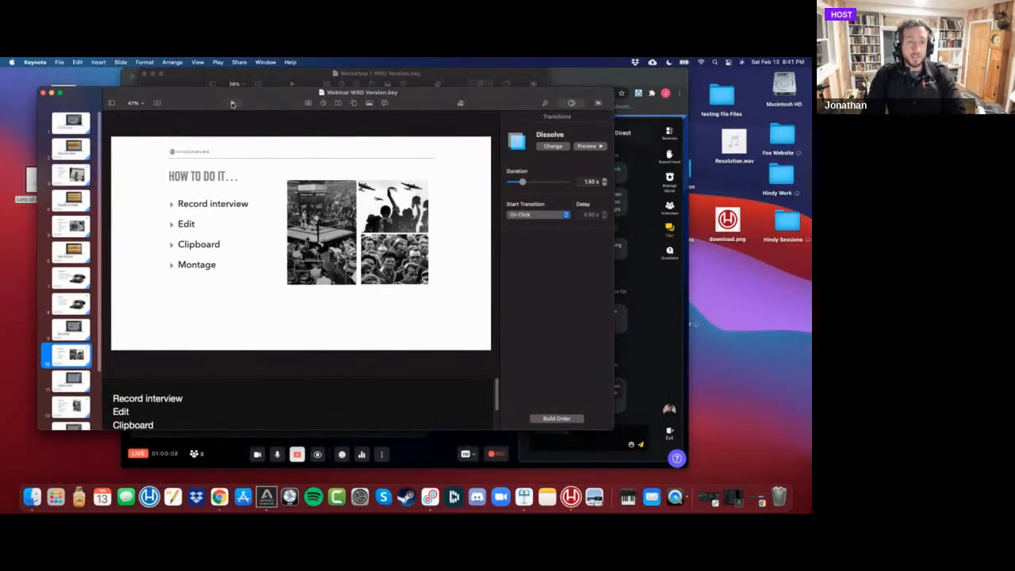
{"action": "left_click", "coordinate": [231, 103]}
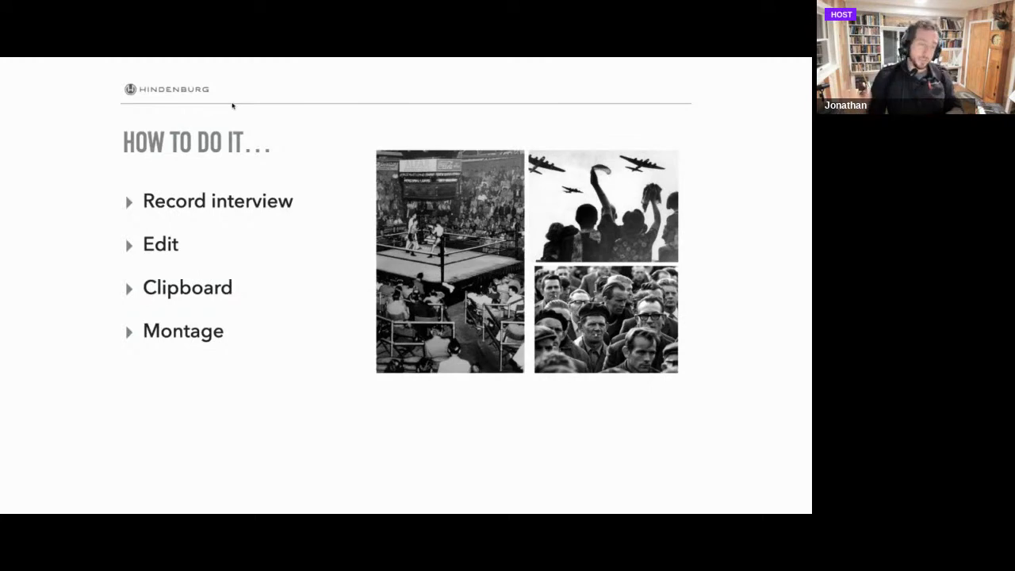
{"action": "key", "text": "Right"}
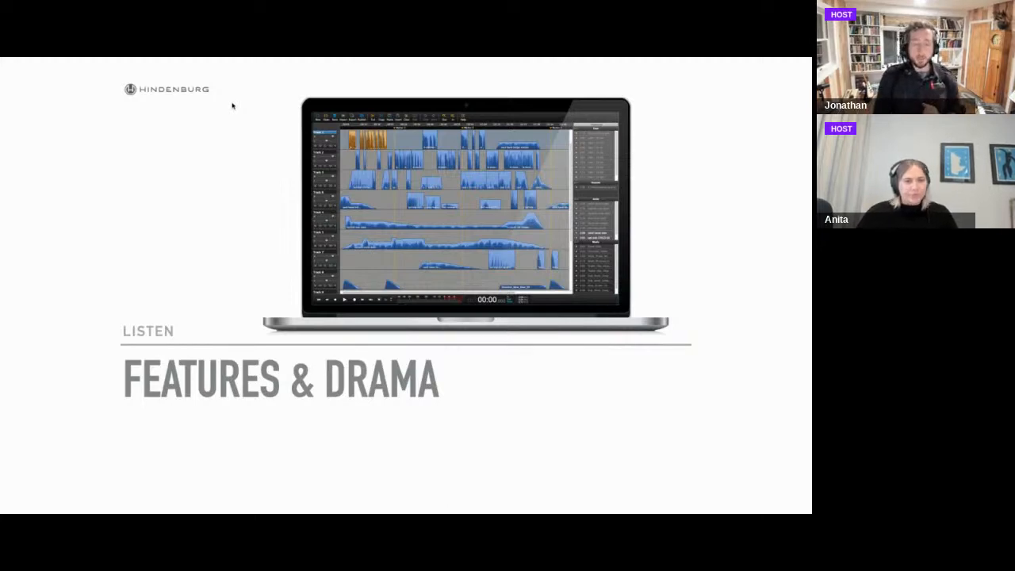
Advance the slideshow to the features How To Do It slide, end the presentation, and switch to Hindenburg.
{"action": "key", "text": "Right"}
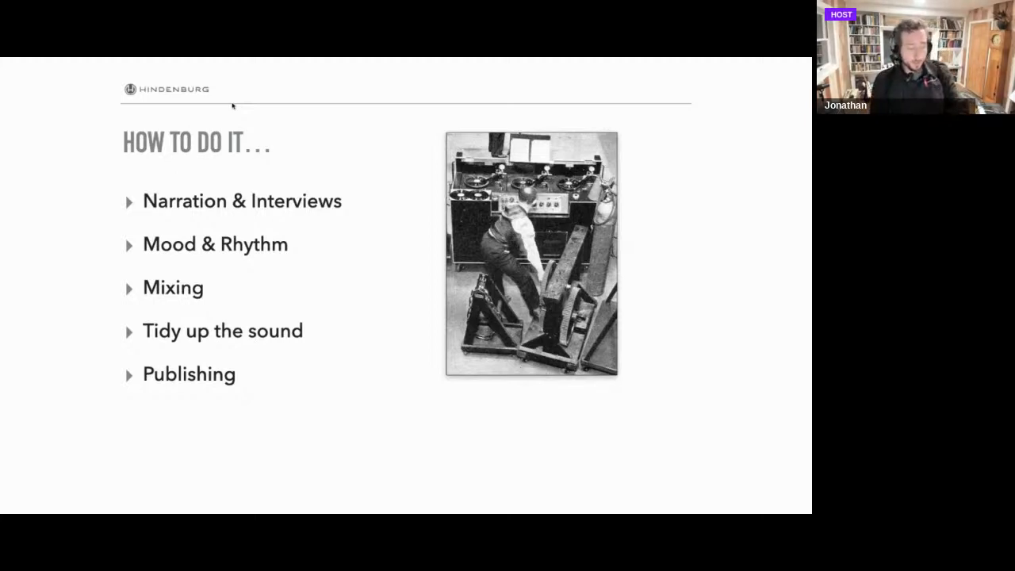
{"action": "key", "text": "Escape"}
{"action": "key", "text": "super+Tab"}
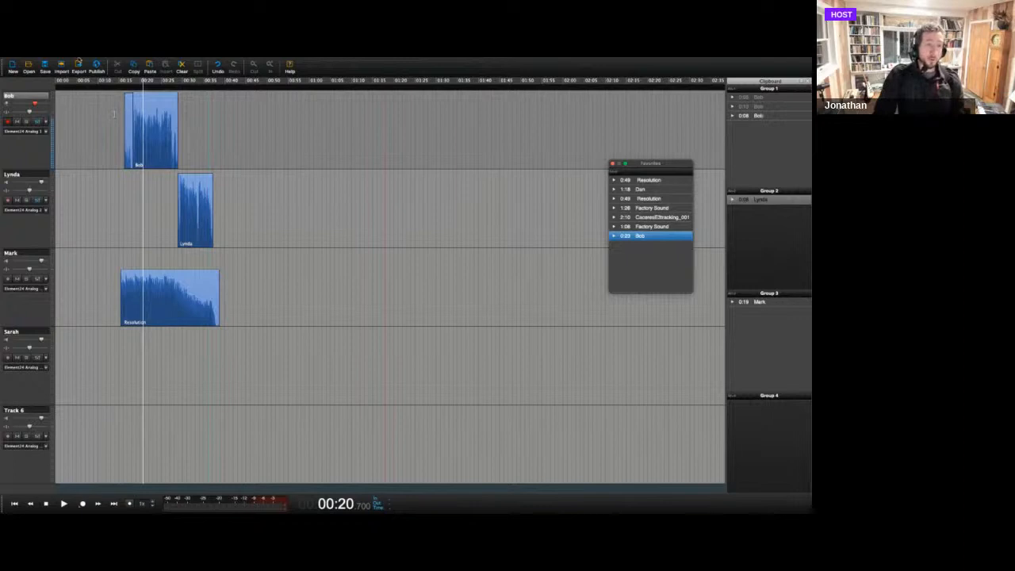
Open the recent session GarmentDistrict_Final.nhsx and close the Favorites window.
{"action": "left_click", "coordinate": [70, 62]}
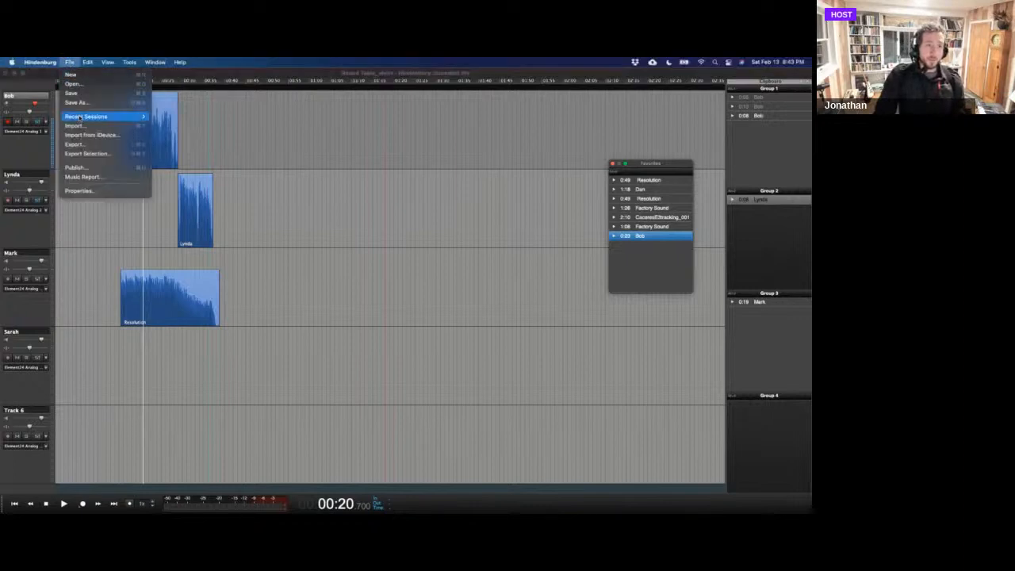
{"action": "mouse_move", "coordinate": [119, 117]}
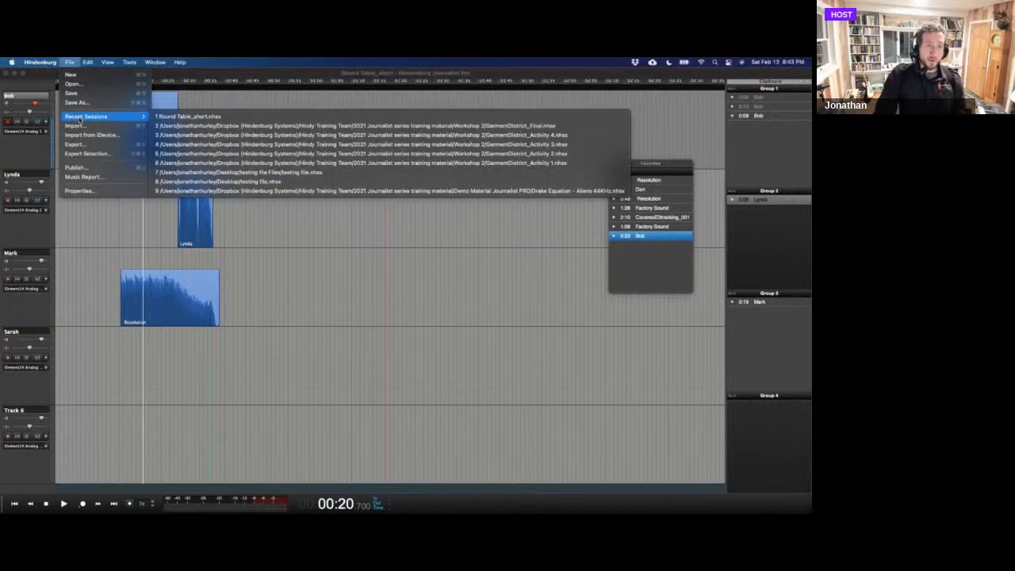
{"action": "left_click", "coordinate": [155, 126]}
{"action": "left_click", "coordinate": [449, 240]}
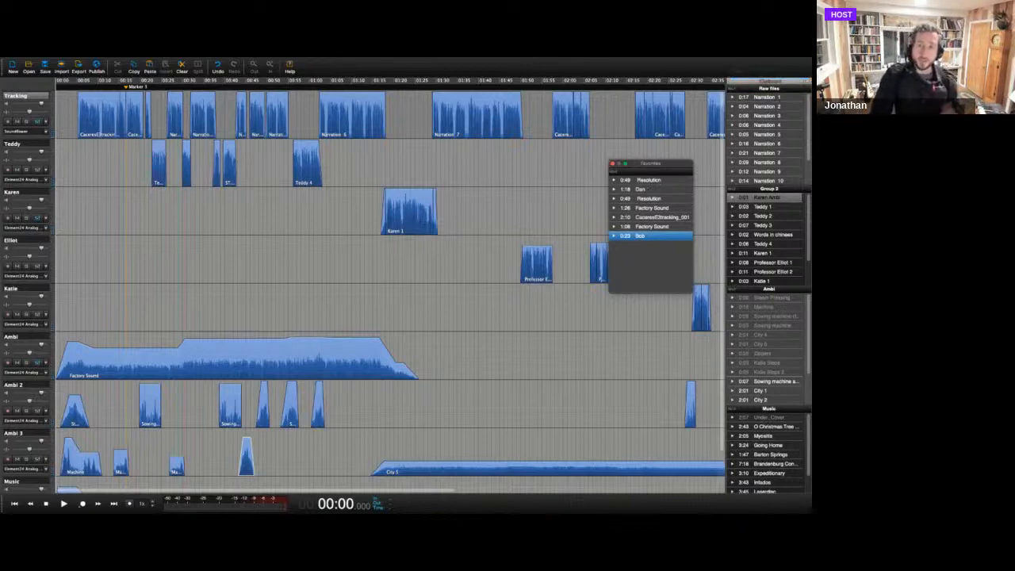
{"action": "left_click", "coordinate": [611, 164]}
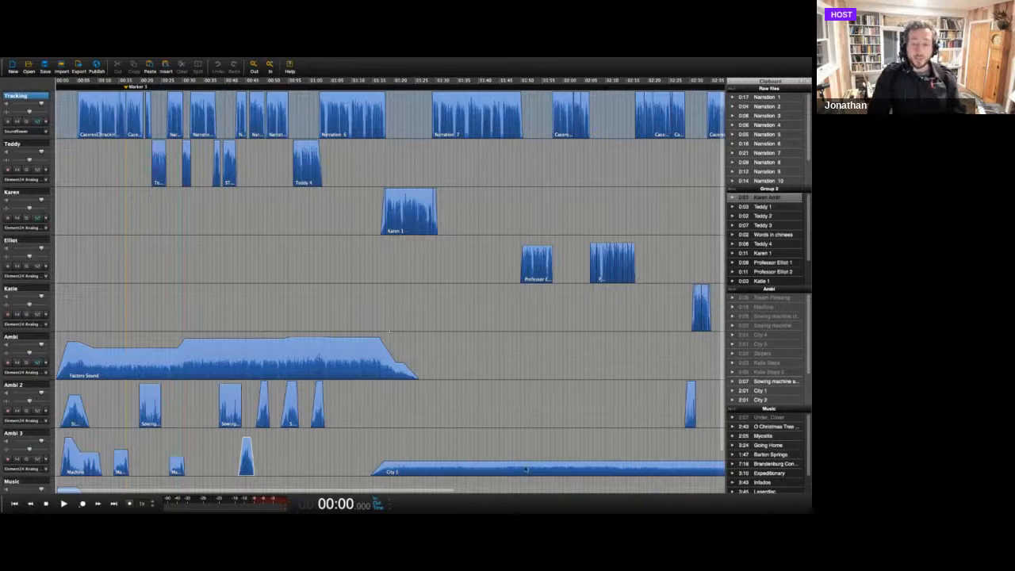
Move the City ambience clip from Ambi 3 to the Teddy track after Teddy 4, and enlarge the tracks around 01:36.4.
{"action": "left_click_drag", "start_coordinate": [525, 464], "coordinate": [453, 132]}
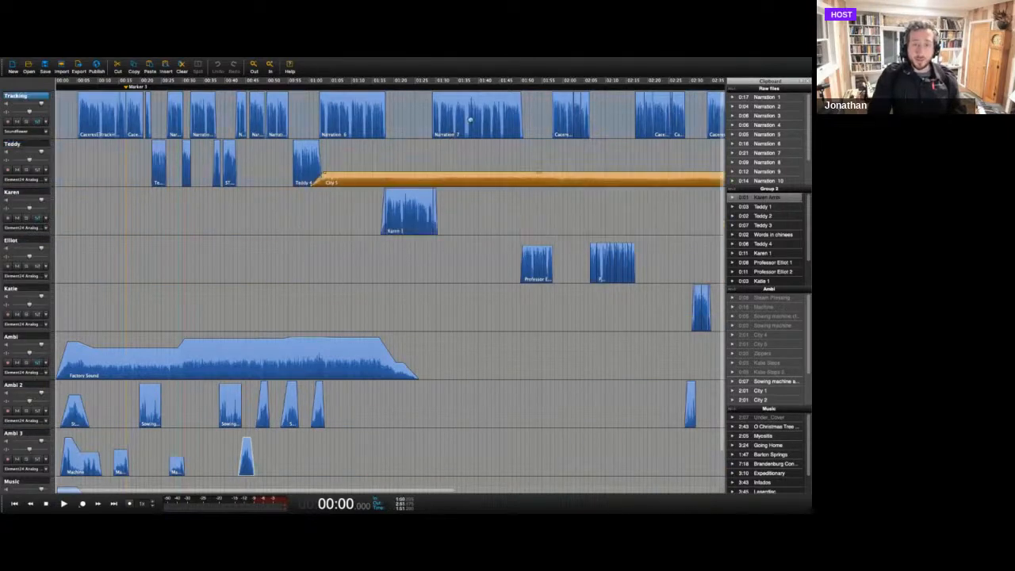
{"action": "left_click", "coordinate": [464, 135]}
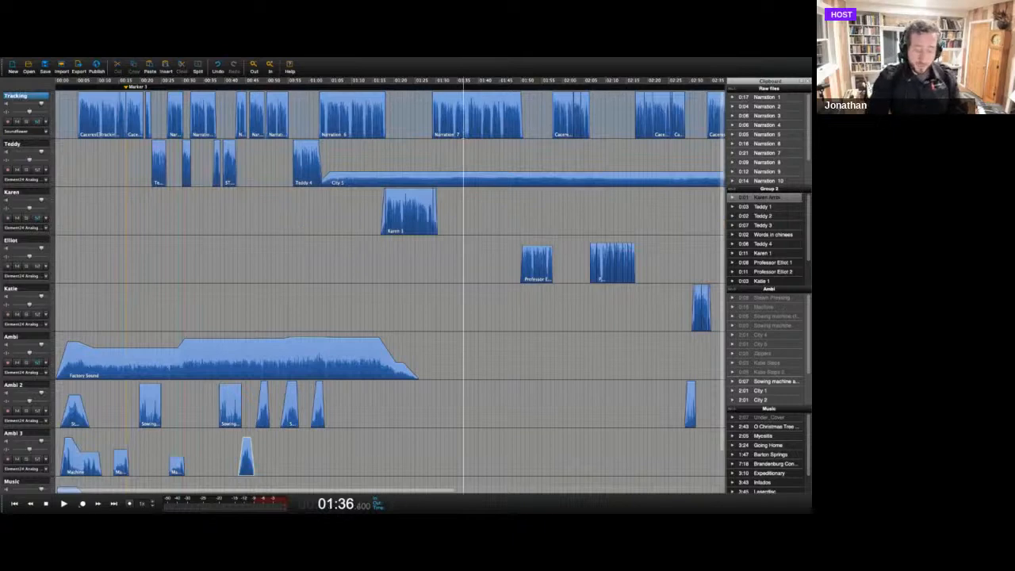
{"action": "key", "text": "Up"}
{"action": "key", "text": "Up"}
{"action": "key", "text": "Up"}
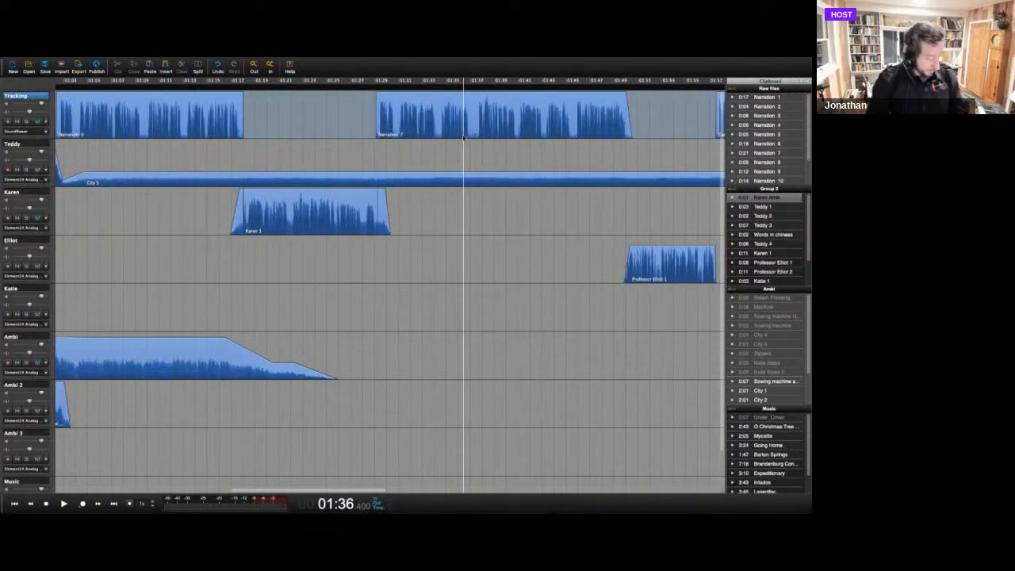
{"action": "key", "text": "shift+Down"}
{"action": "key", "text": "shift+Down"}
{"action": "key", "text": "shift+Down"}
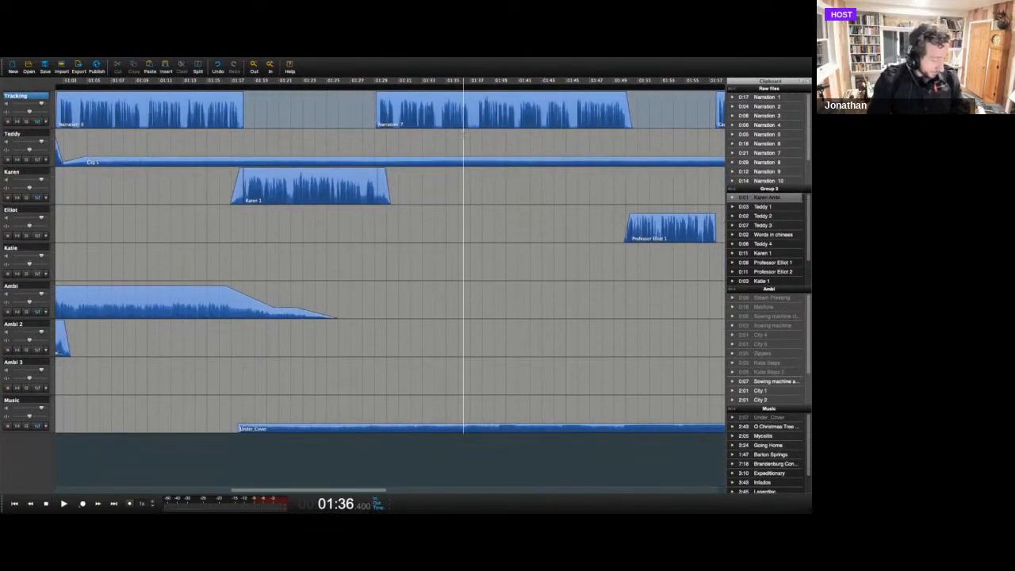
{"action": "key", "text": "shift+Up"}
{"action": "key", "text": "shift+Up"}
{"action": "key", "text": "shift+Up"}
{"action": "key", "text": "shift+Up"}
{"action": "key", "text": "shift+Up"}
{"action": "key", "text": "shift+Up"}
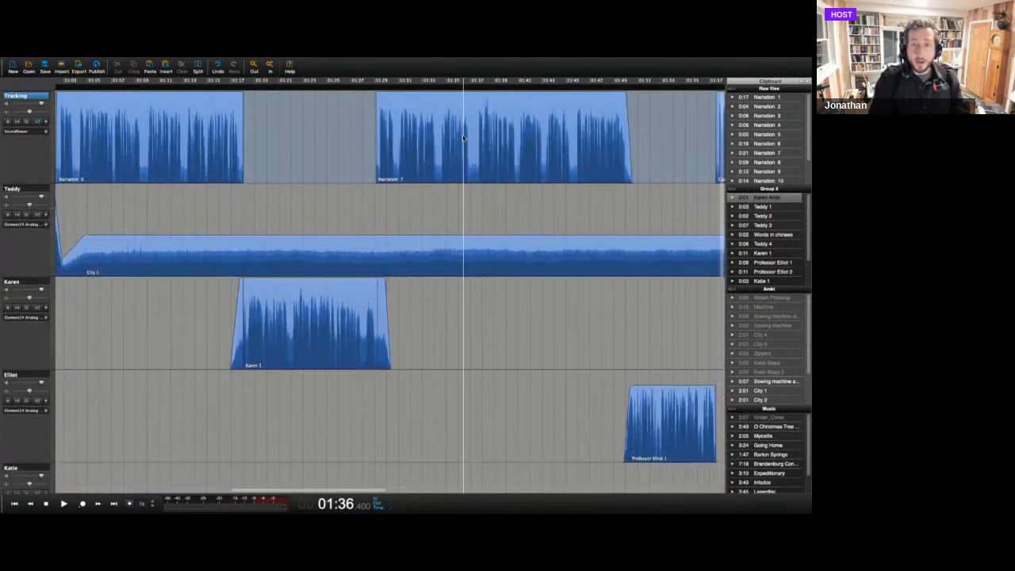
{"action": "key", "text": "shift+Up"}
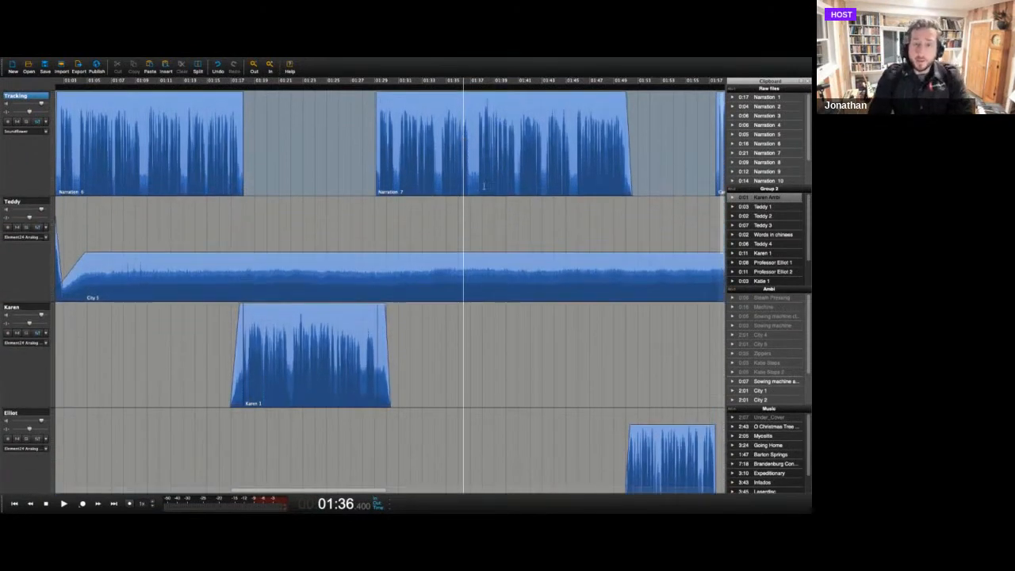
Try a volume dip of about 3.4 seconds in the City ambience from 01:37.5 under Narration 7, play it, and undo it.
{"action": "left_click_drag", "start_coordinate": [477, 189], "coordinate": [516, 188]}
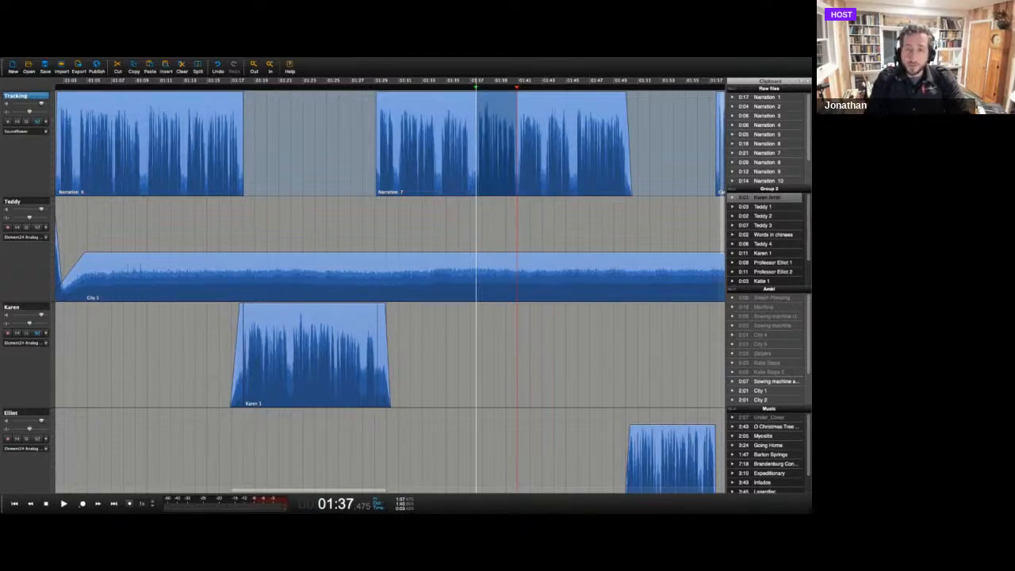
{"action": "left_click", "coordinate": [497, 252]}
{"action": "left_click_drag", "start_coordinate": [497, 251], "coordinate": [496, 279]}
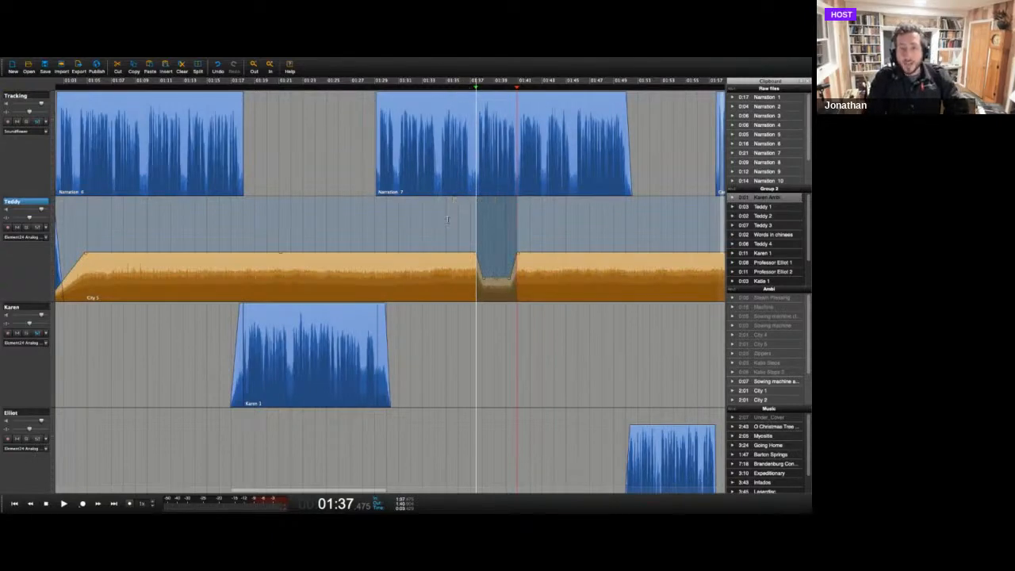
{"action": "key", "text": "space"}
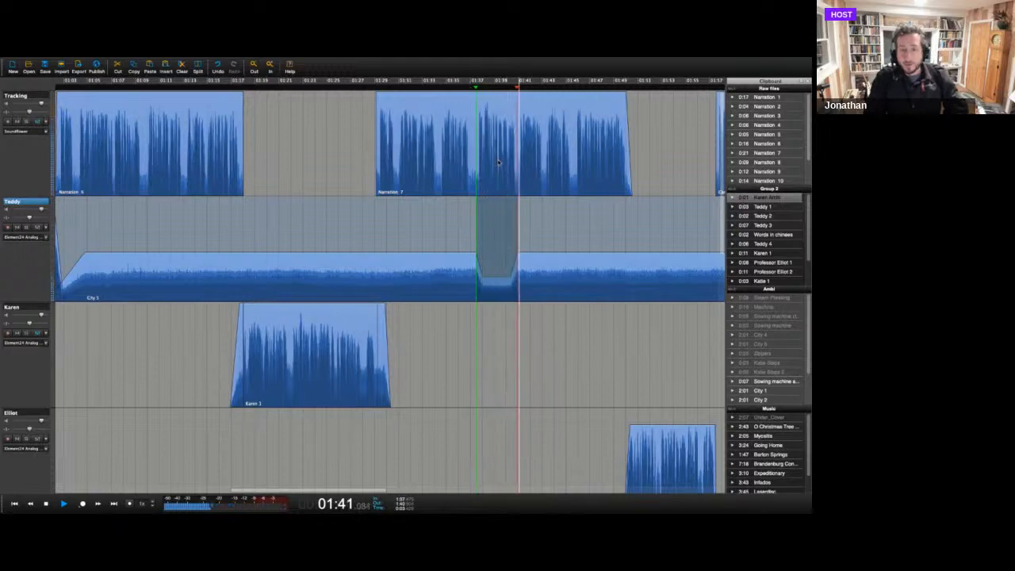
{"action": "key", "text": "space"}
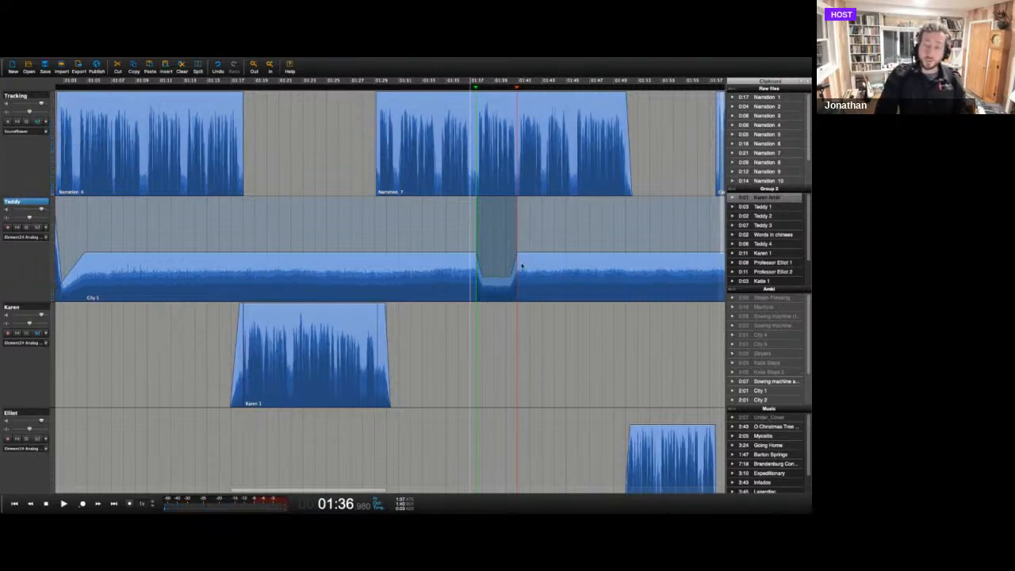
{"action": "key", "text": "ctrl+z"}
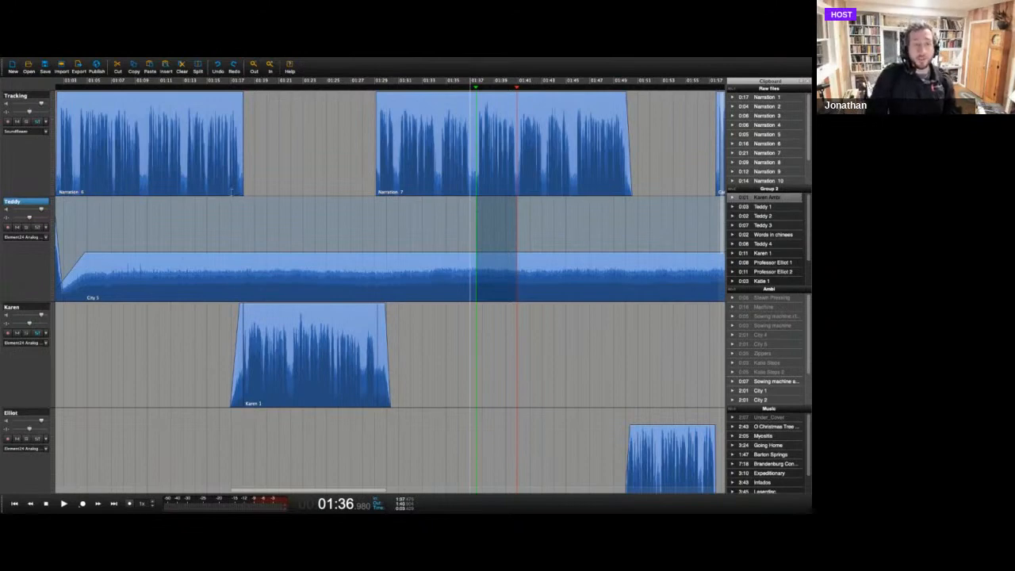
Fade out the last 7.5 seconds or so of Narration 6 on the Tracking track, and play it from 01:14.
{"action": "left_click", "coordinate": [232, 191]}
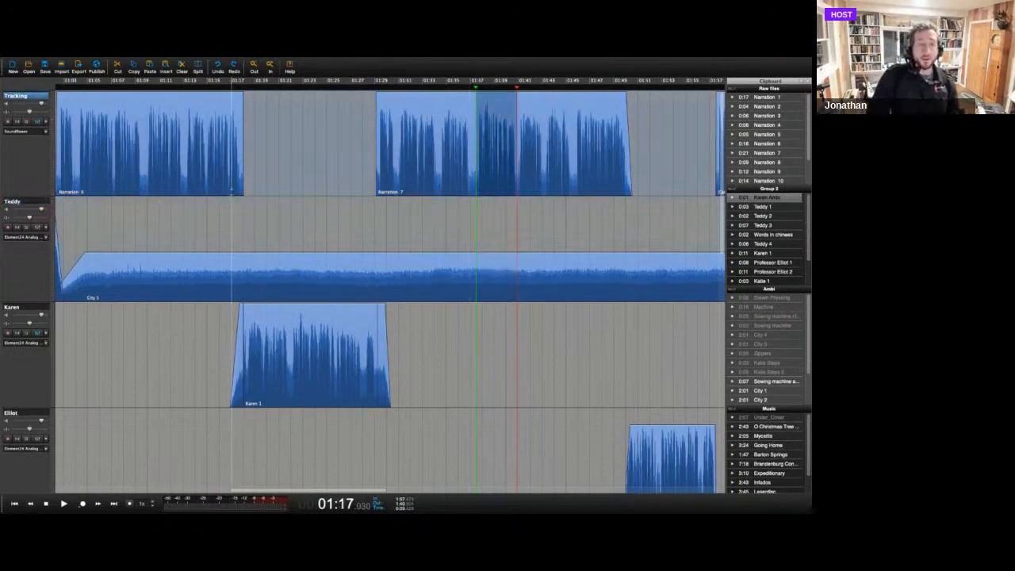
{"action": "left_click", "coordinate": [240, 92]}
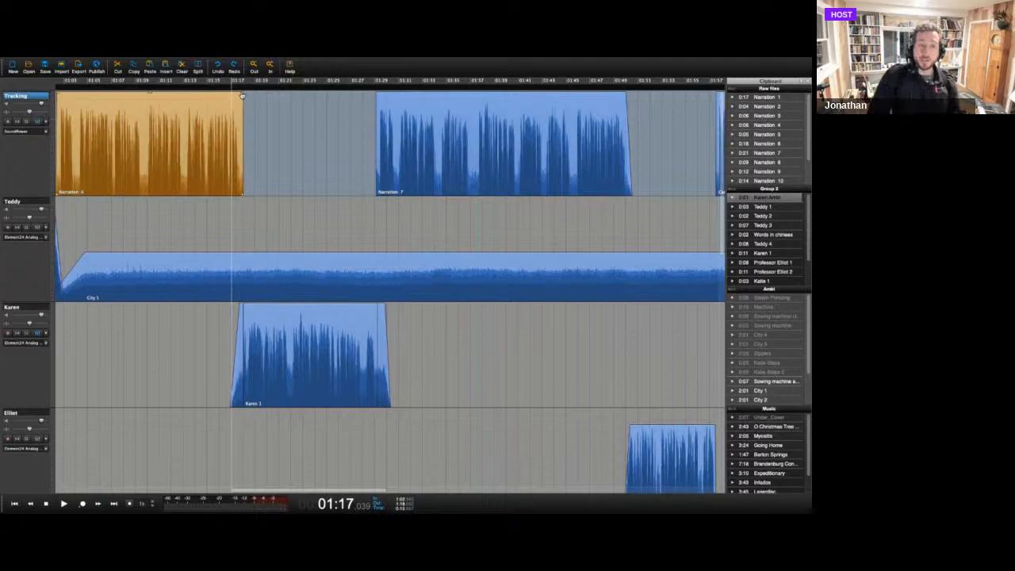
{"action": "left_click_drag", "start_coordinate": [242, 91], "coordinate": [157, 99]}
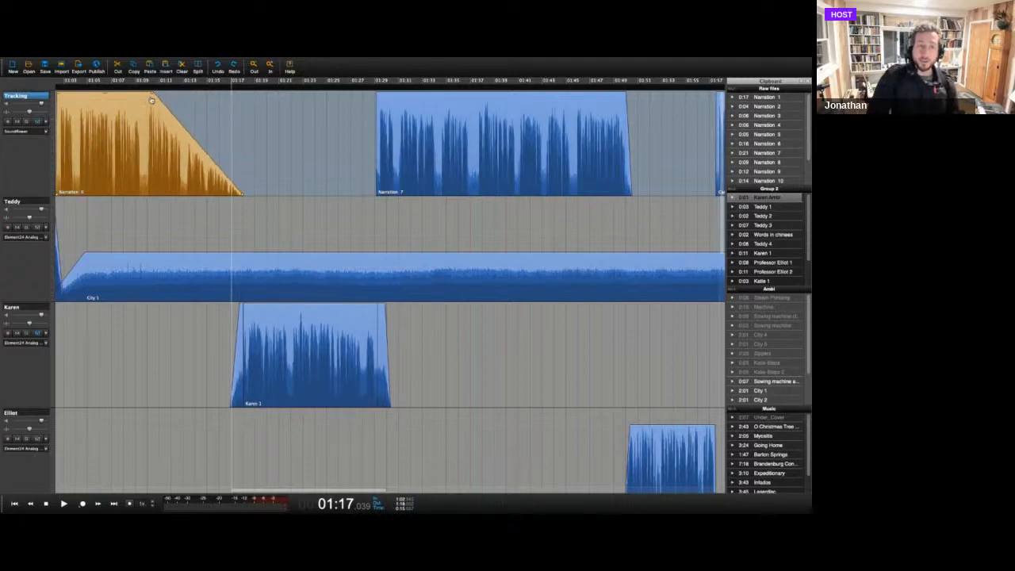
{"action": "left_click", "coordinate": [196, 87]}
{"action": "key", "text": "space"}
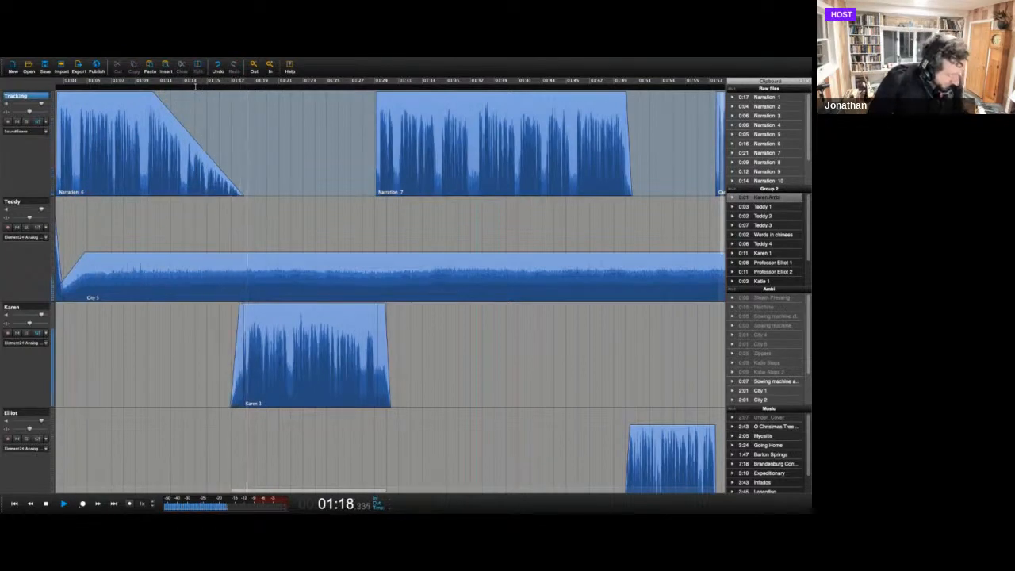
{"action": "key", "text": "space"}
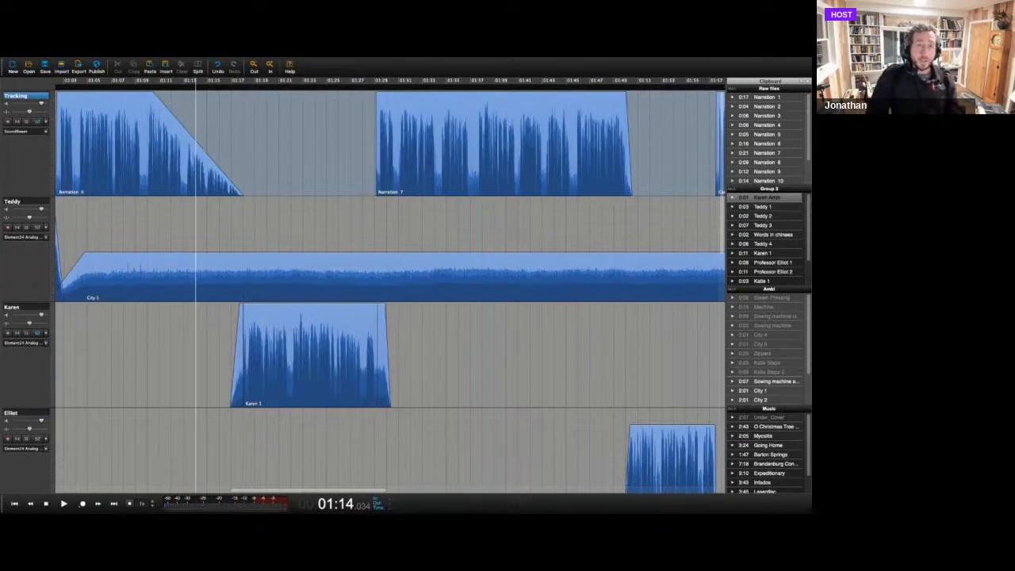
Add a cue point to the timeline at 02:43.4.
{"action": "key", "text": "super+minus"}
{"action": "key", "text": "super+minus"}
{"action": "key", "text": "super+minus"}
{"action": "key", "text": "super+minus"}
{"action": "key", "text": "super+minus"}
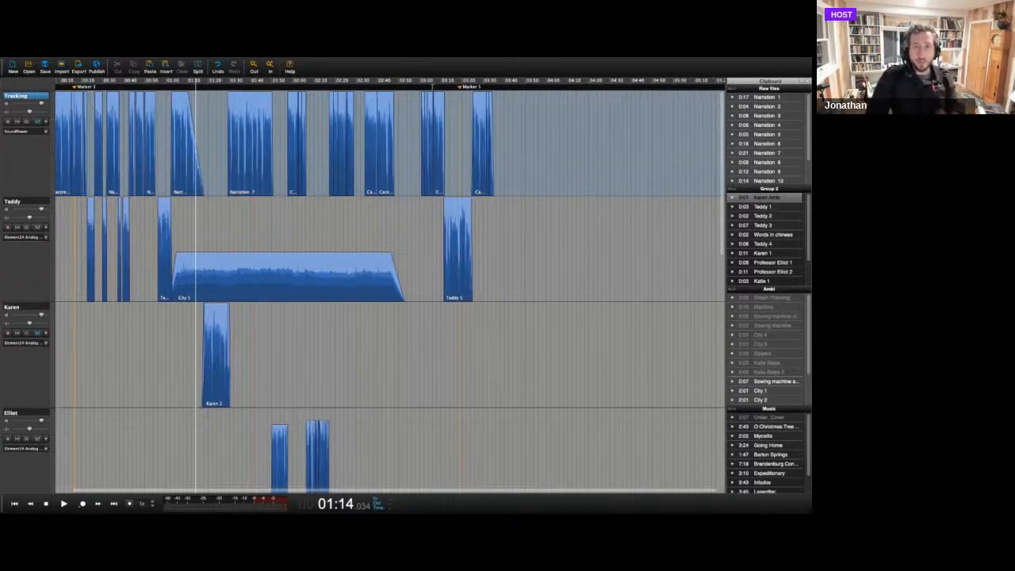
{"action": "right_click", "coordinate": [385, 89]}
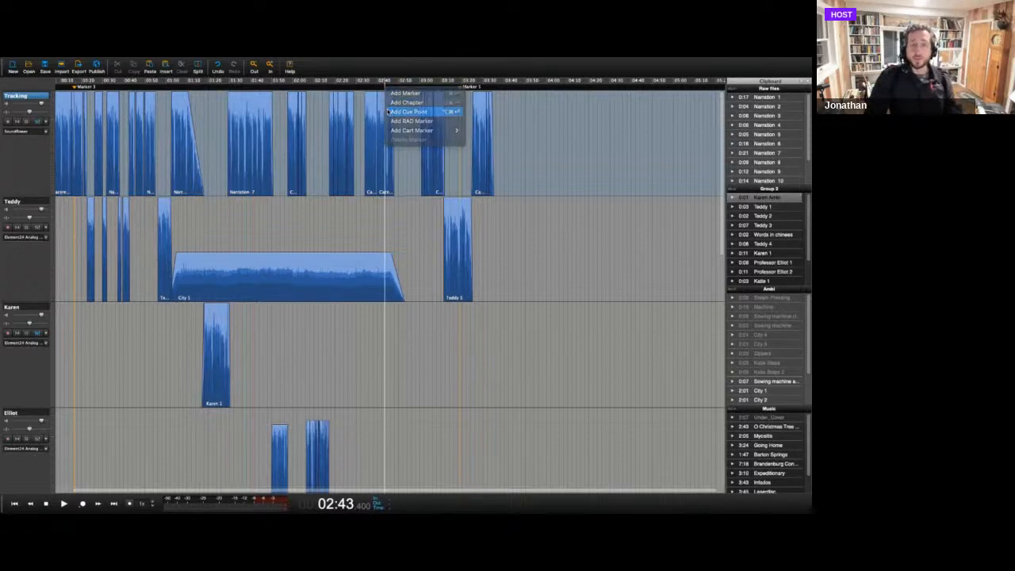
{"action": "left_click", "coordinate": [387, 112]}
Move the Tracking clip at the cue point to about 02:46, and add O Christmas Tree (Vocals) to the Teddy track at about 02:48.
{"action": "left_click", "coordinate": [388, 103]}
{"action": "mouse_move", "coordinate": [388, 104]}
{"action": "left_mouse_down"}
{"action": "mouse_move", "coordinate": [414, 105]}
{"action": "mouse_move", "coordinate": [401, 105]}
{"action": "left_mouse_up"}
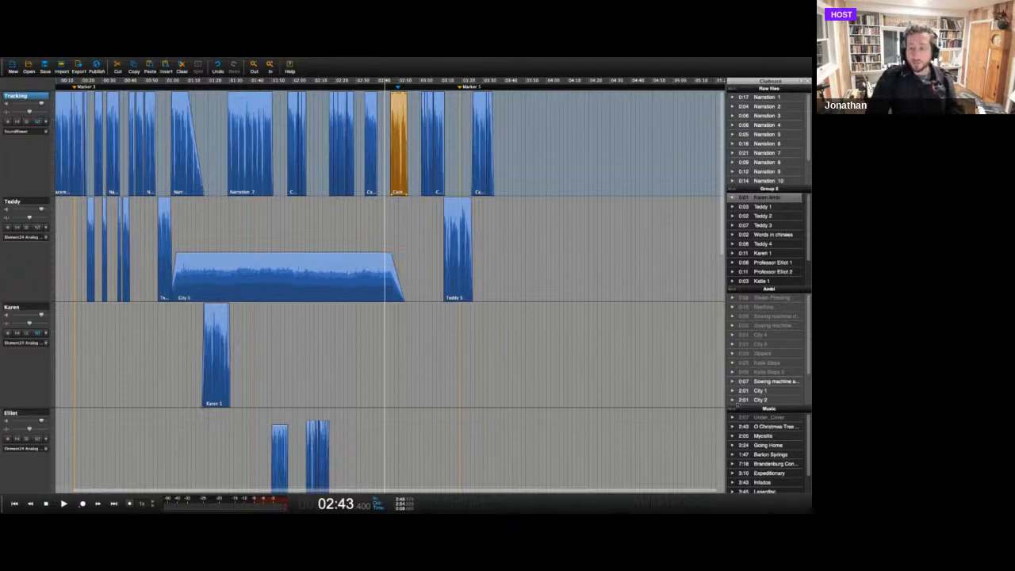
{"action": "left_click_drag", "start_coordinate": [767, 428], "coordinate": [394, 242]}
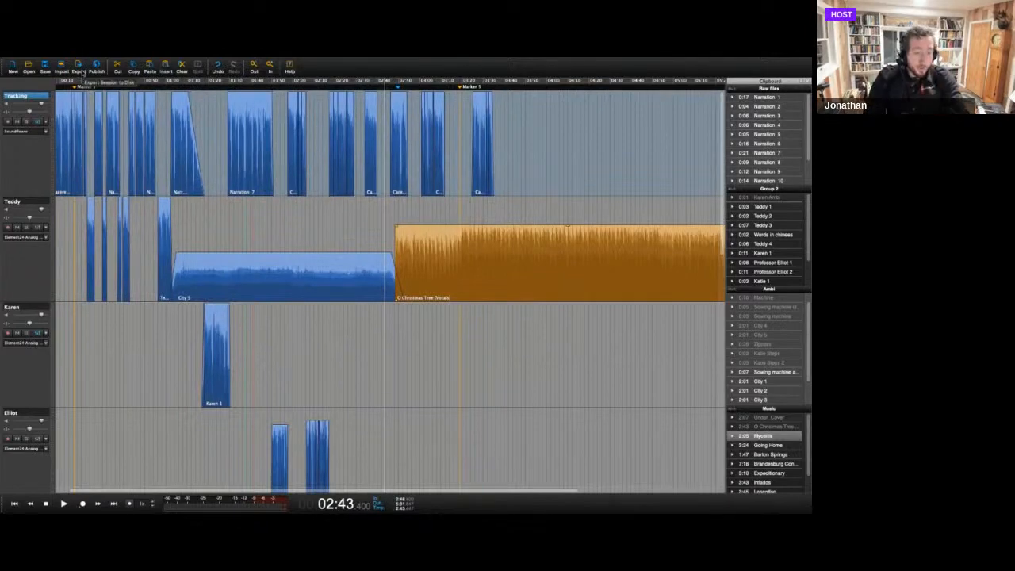
Review the file formats offered for exporting GarmentDistrict_Final, leave Wave file selected, and cancel the export.
{"action": "left_click", "coordinate": [80, 69]}
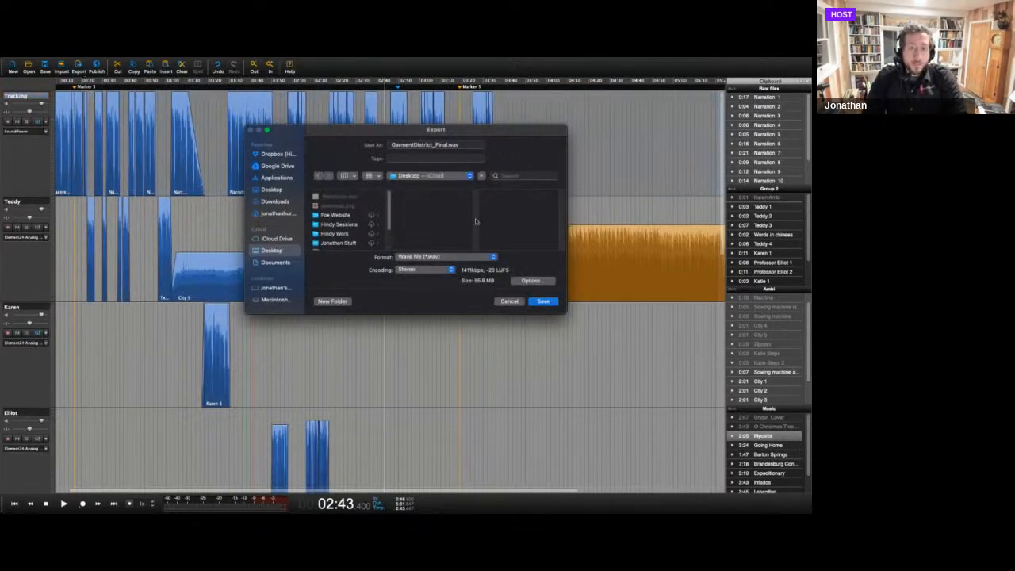
{"action": "left_click", "coordinate": [493, 259]}
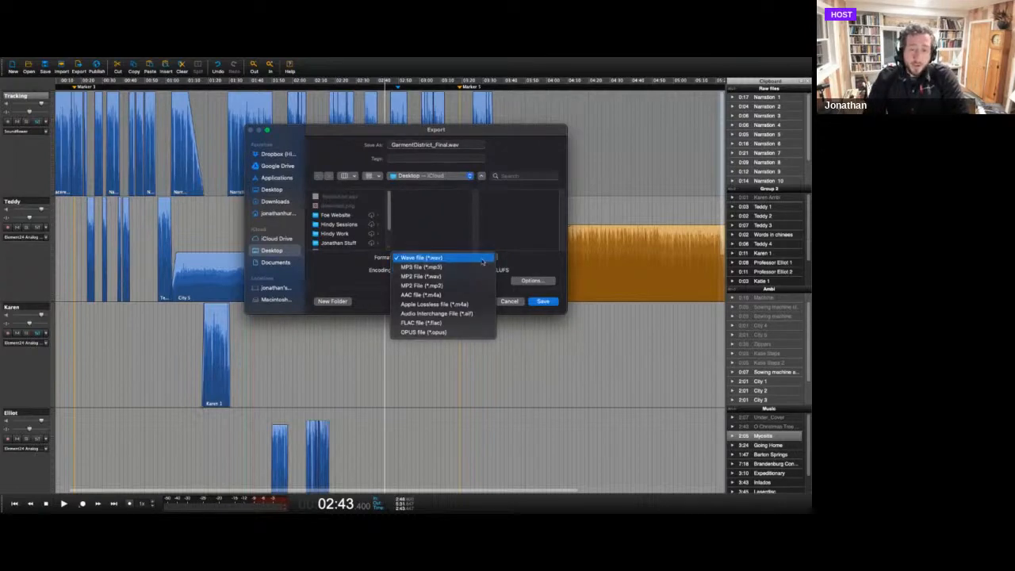
{"action": "left_click", "coordinate": [483, 259]}
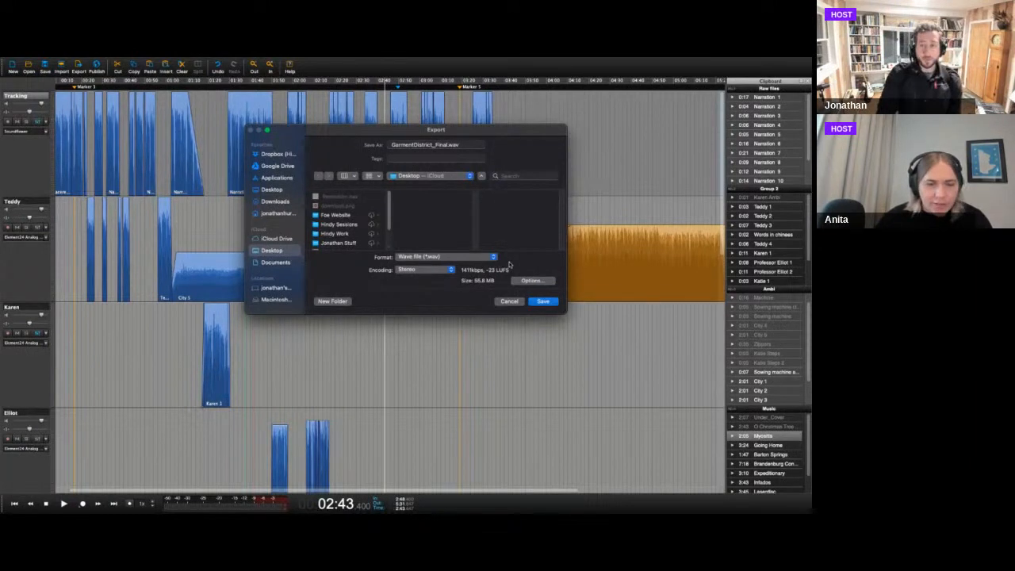
{"action": "left_click", "coordinate": [512, 302]}
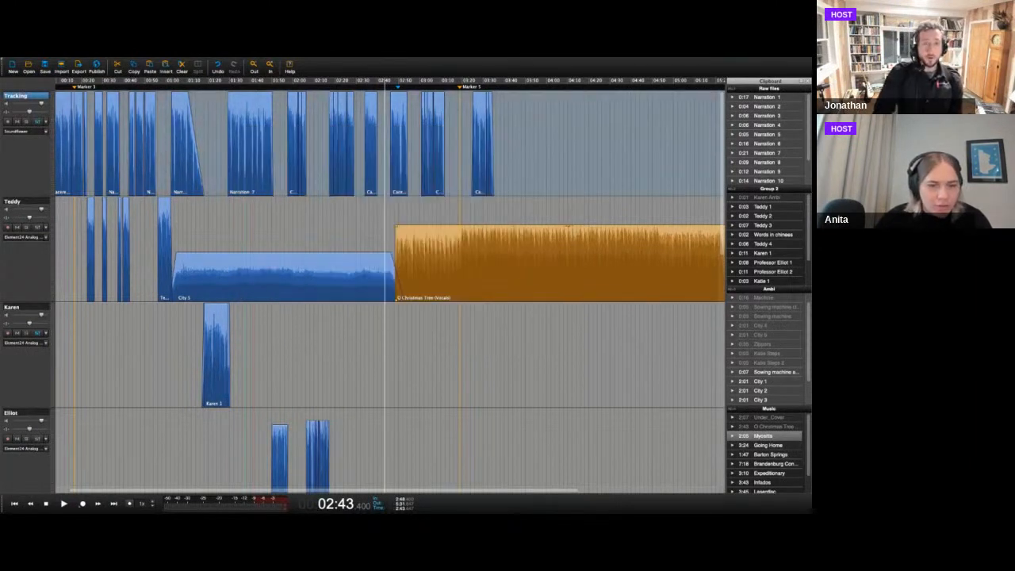
Take Hindenburg out of full screen, switch to Apogee Control, and set the Analog 1 input to Mic.
{"action": "mouse_move", "coordinate": [52, 59]}
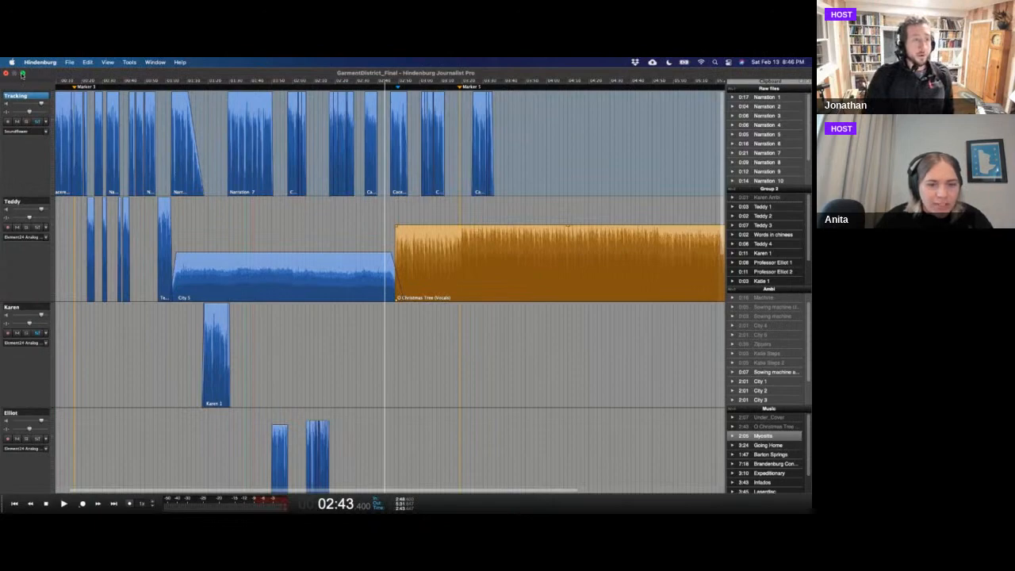
{"action": "left_click", "coordinate": [22, 74]}
{"action": "left_click_drag", "start_coordinate": [341, 74], "coordinate": [320, 187]}
{"action": "left_click", "coordinate": [292, 161]}
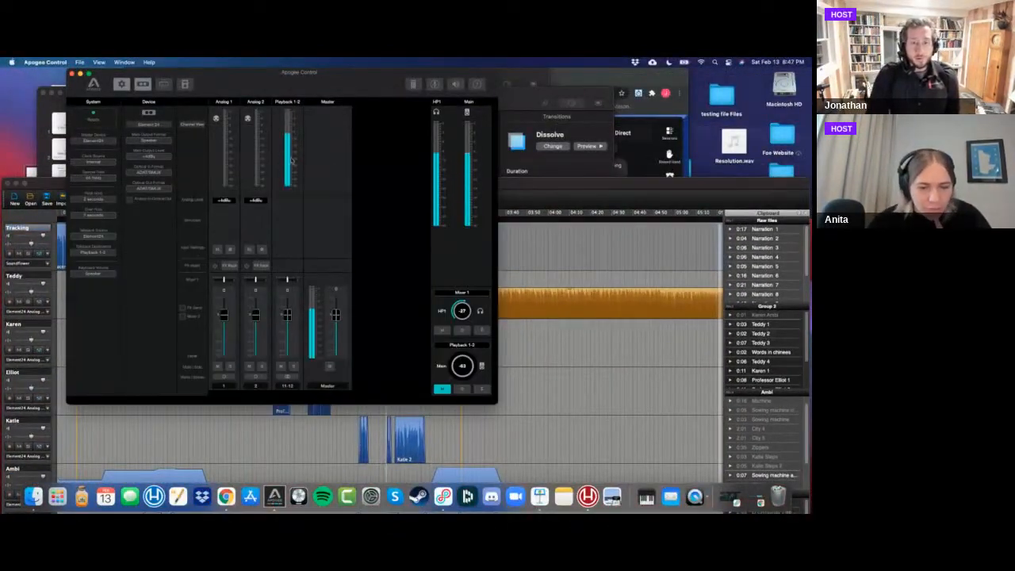
{"action": "left_click", "coordinate": [226, 200]}
{"action": "left_click", "coordinate": [235, 220]}
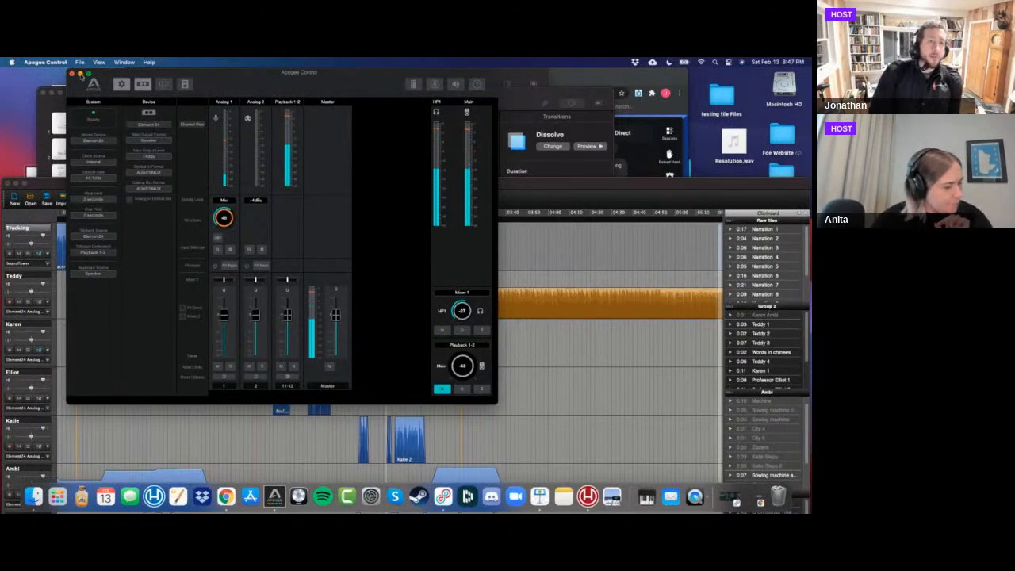
Minimise Apogee Control and move the Hindenburg session window higher on the desktop.
{"action": "left_click", "coordinate": [80, 75]}
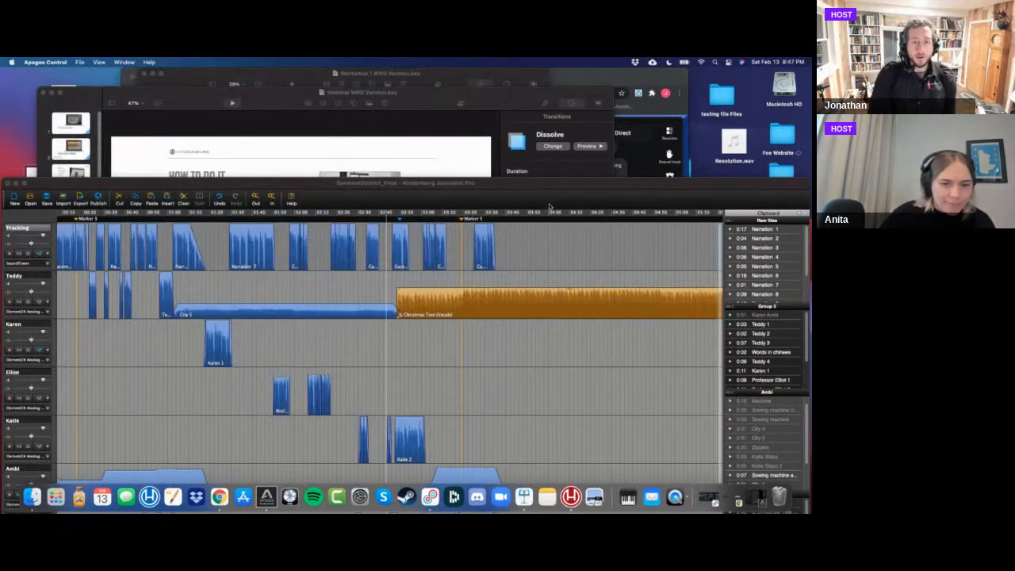
{"action": "left_click_drag", "start_coordinate": [547, 186], "coordinate": [544, 136]}
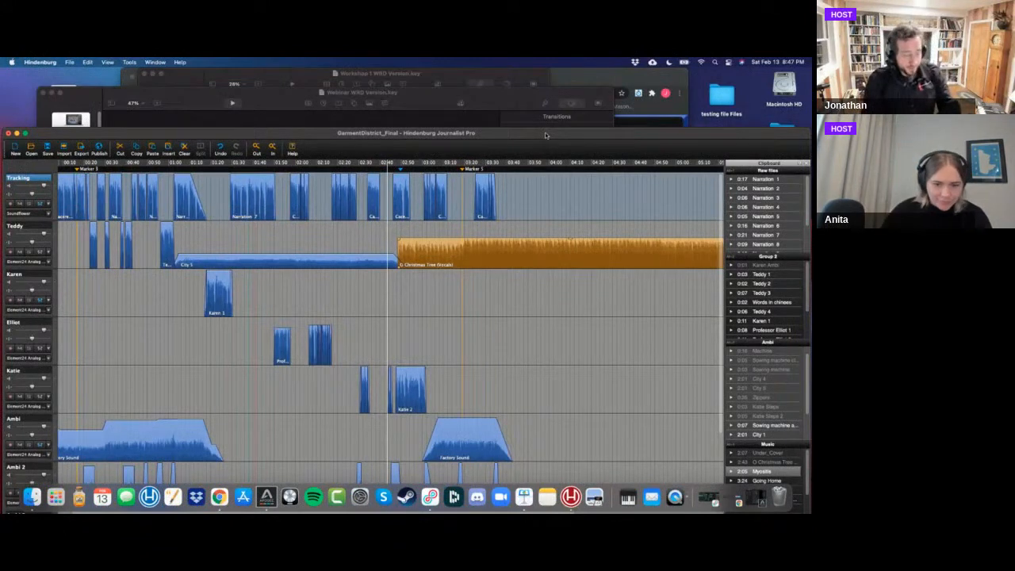
Switch to Chrome to check the Airmeet live chat, and return to the Hindenburg session in full screen.
{"action": "key", "text": "super+Tab"}
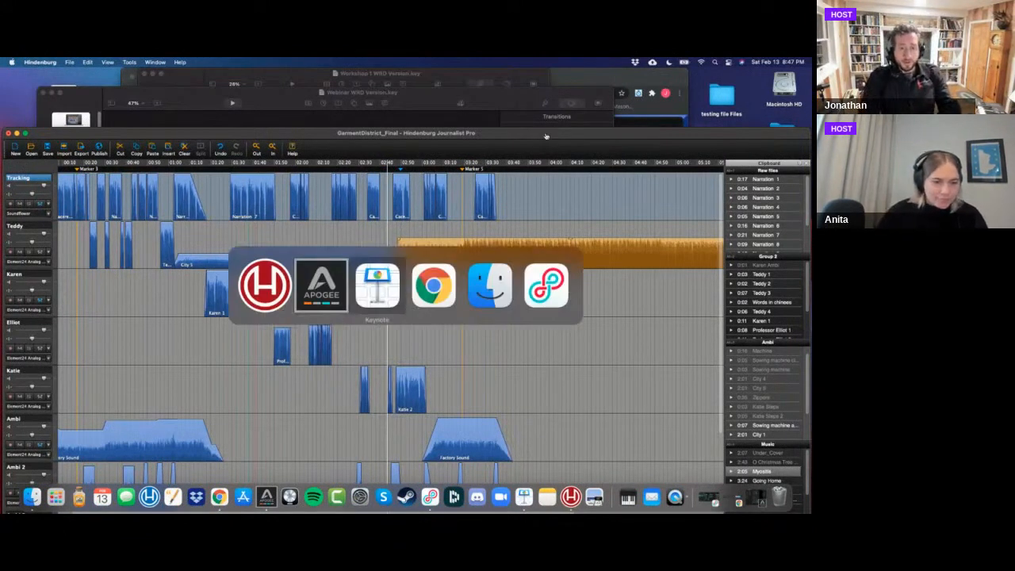
{"action": "key", "text": "super+Tab"}
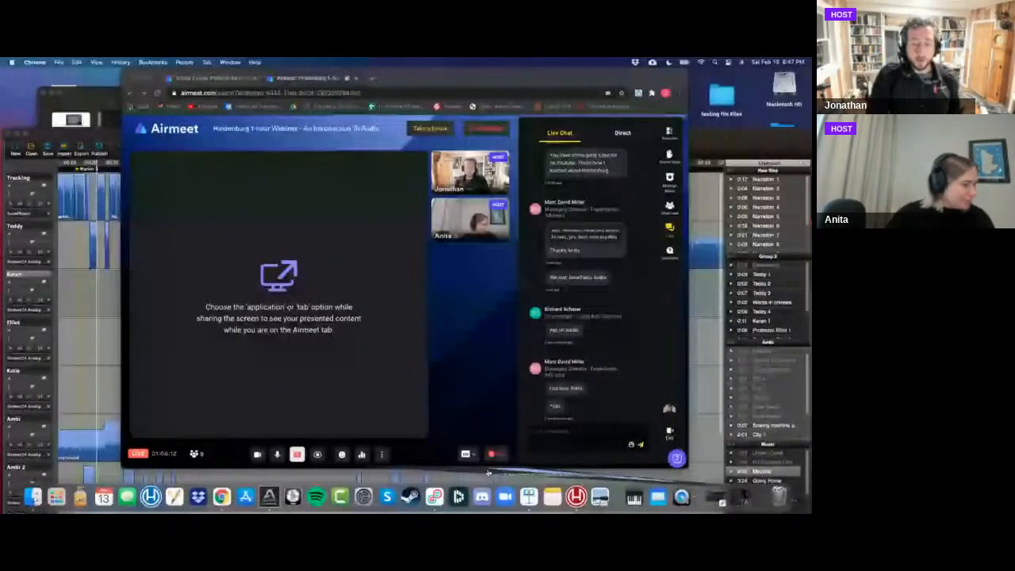
{"action": "key", "text": "super+Tab"}
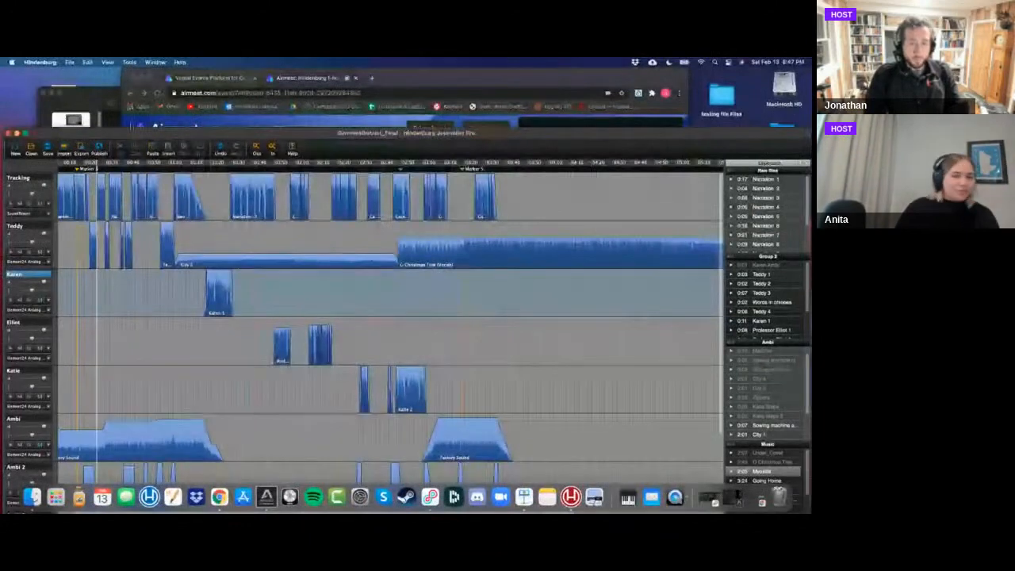
{"action": "left_click", "coordinate": [25, 133]}
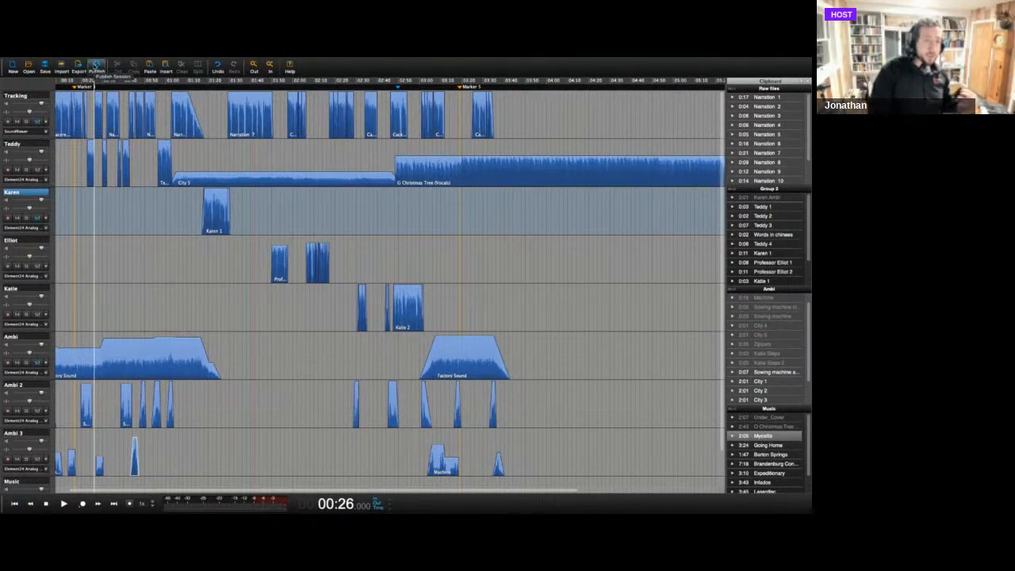
Try setting up a SoundCloud publish target with loudness at -23 LUFS, and close the publishing dialogs without adding it.
{"action": "left_click", "coordinate": [96, 66]}
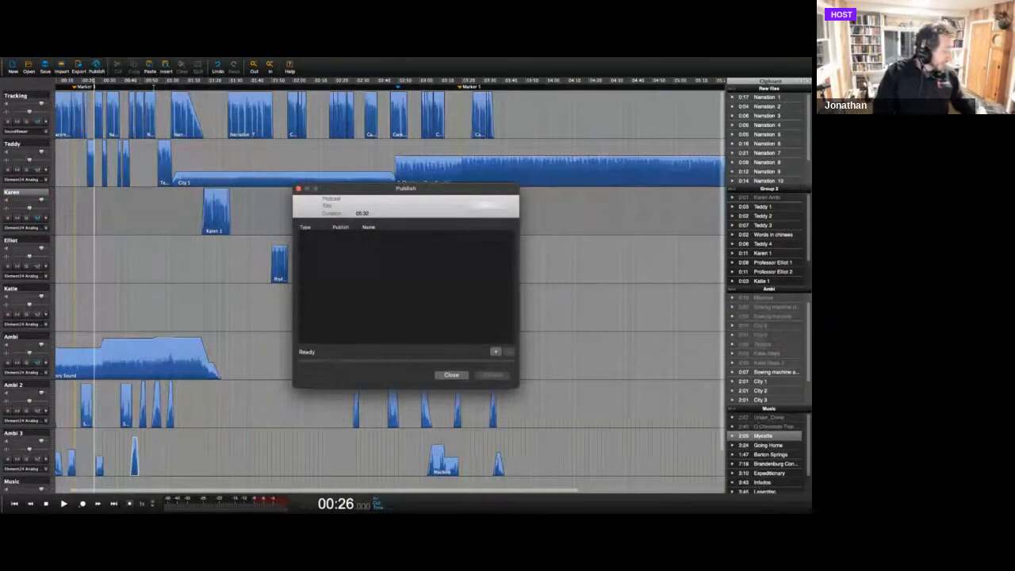
{"action": "left_click", "coordinate": [495, 352]}
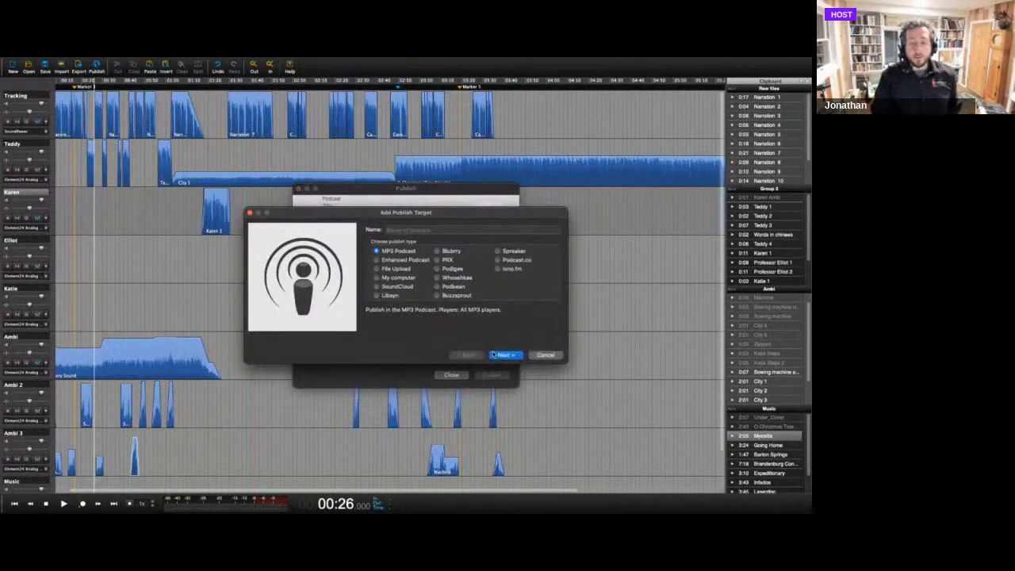
{"action": "left_click", "coordinate": [378, 288]}
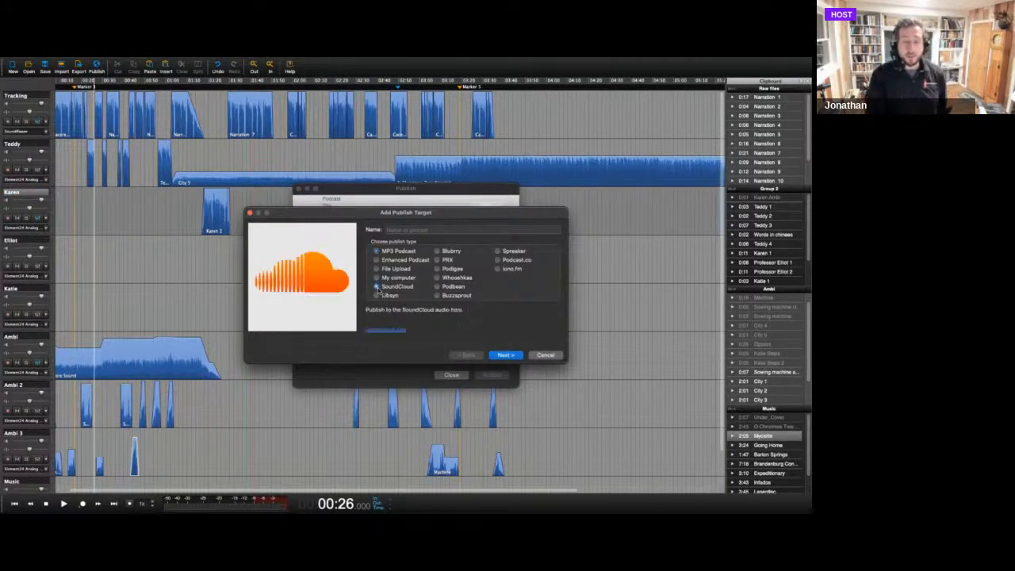
{"action": "left_click", "coordinate": [505, 355]}
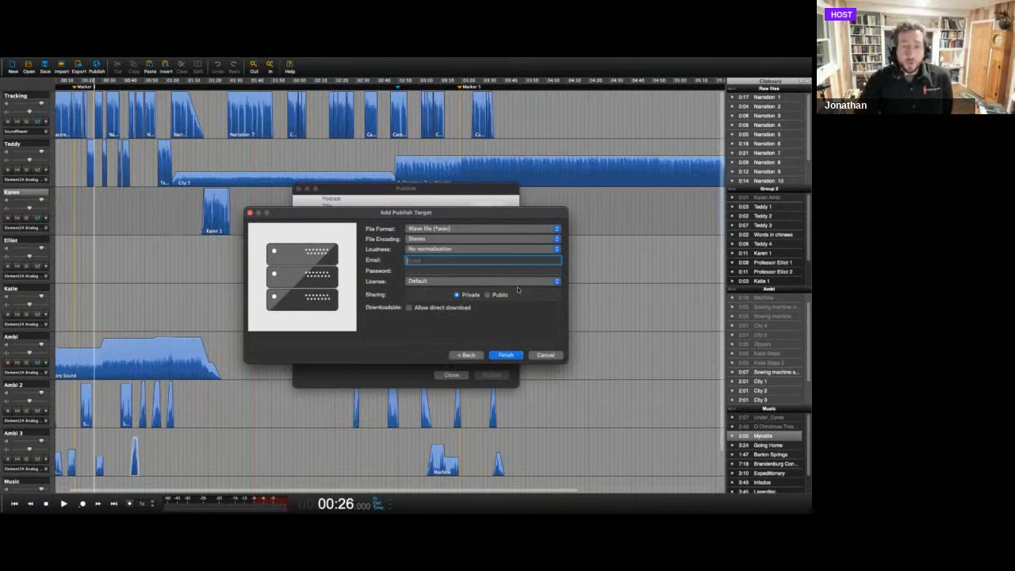
{"action": "left_click", "coordinate": [558, 251]}
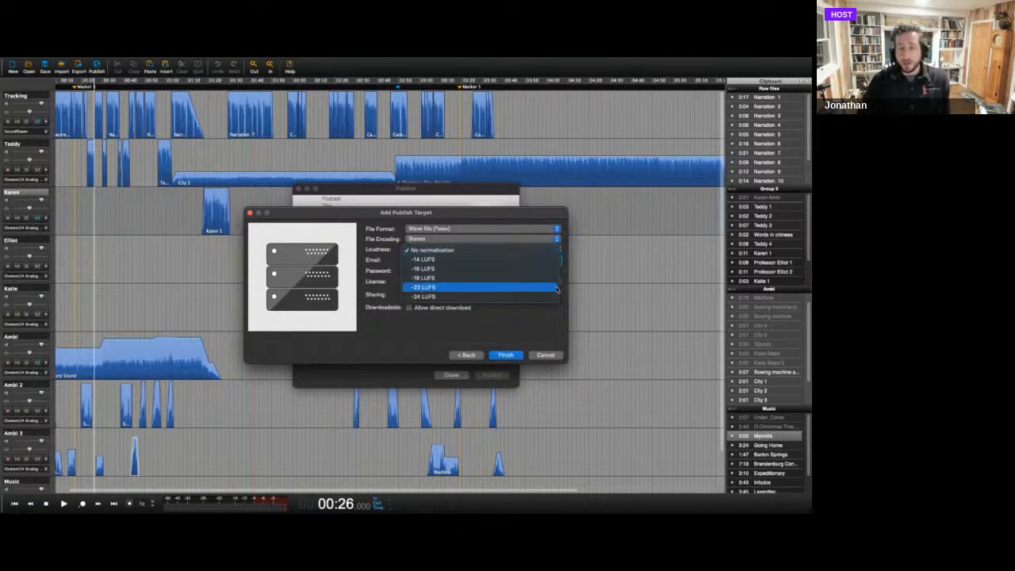
{"action": "left_click", "coordinate": [558, 289]}
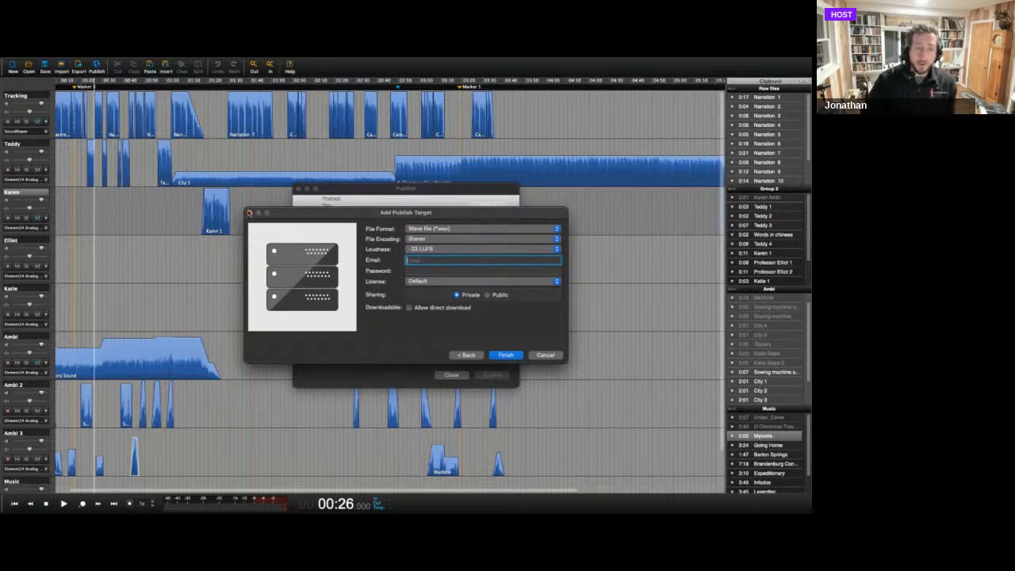
{"action": "left_click", "coordinate": [250, 213]}
{"action": "left_click", "coordinate": [298, 190]}
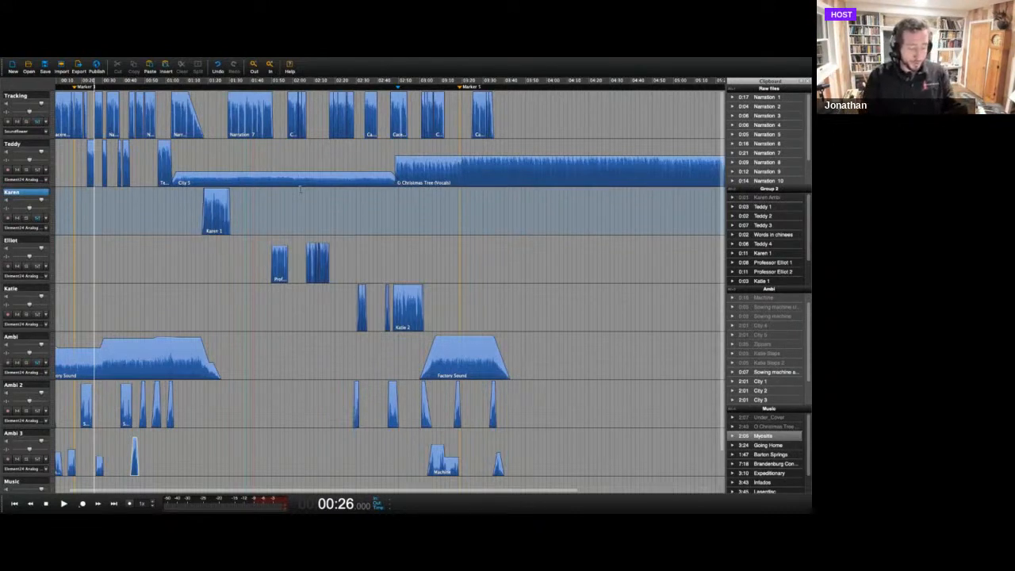
Switch to Keynote, present the Webinar WRD Version slides through to the Q & A slide, and leave the slideshow.
{"action": "key", "text": "super+Tab"}
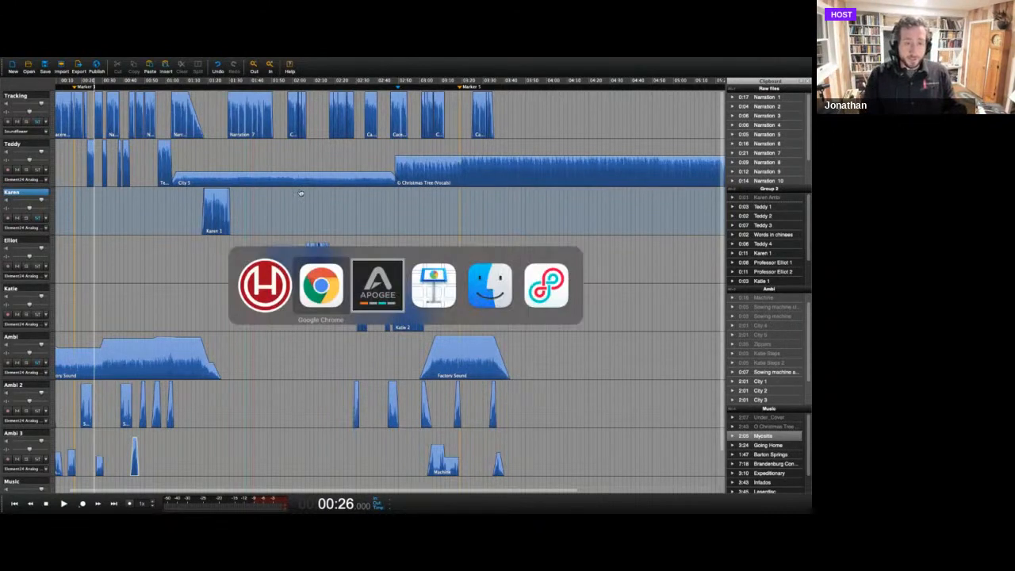
{"action": "key", "text": "super+Tab"}
{"action": "key", "text": "super+Tab"}
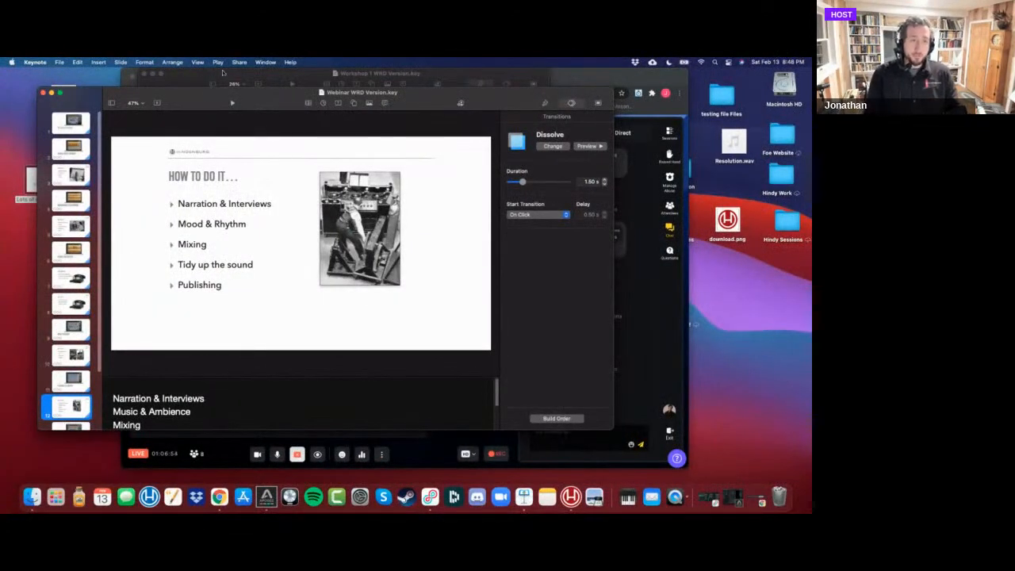
{"action": "left_click", "coordinate": [234, 104]}
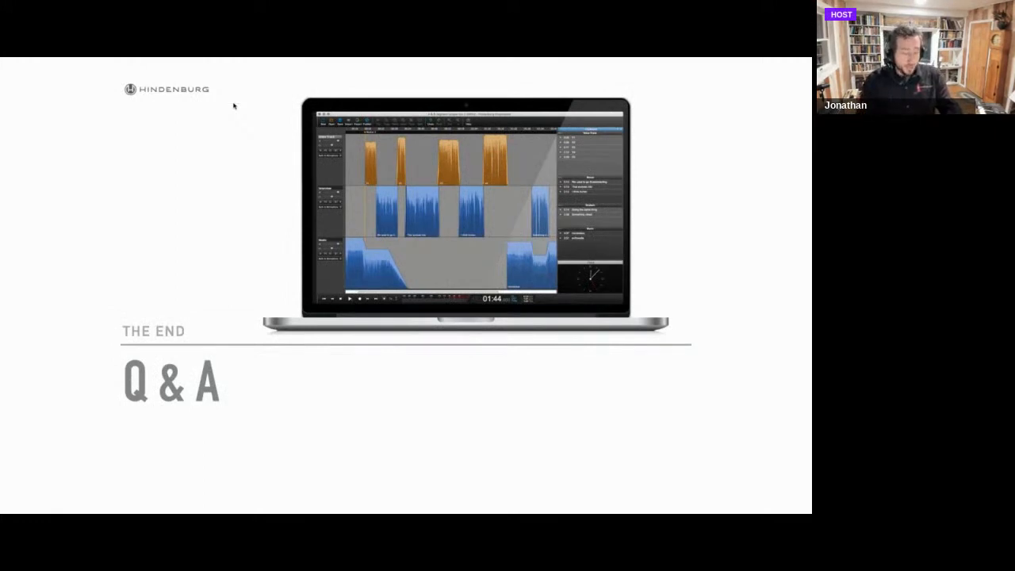
{"action": "key", "text": "Escape"}
Switch back to Hindenburg and start a new empty four-track session.
{"action": "key", "text": "super+Tab"}
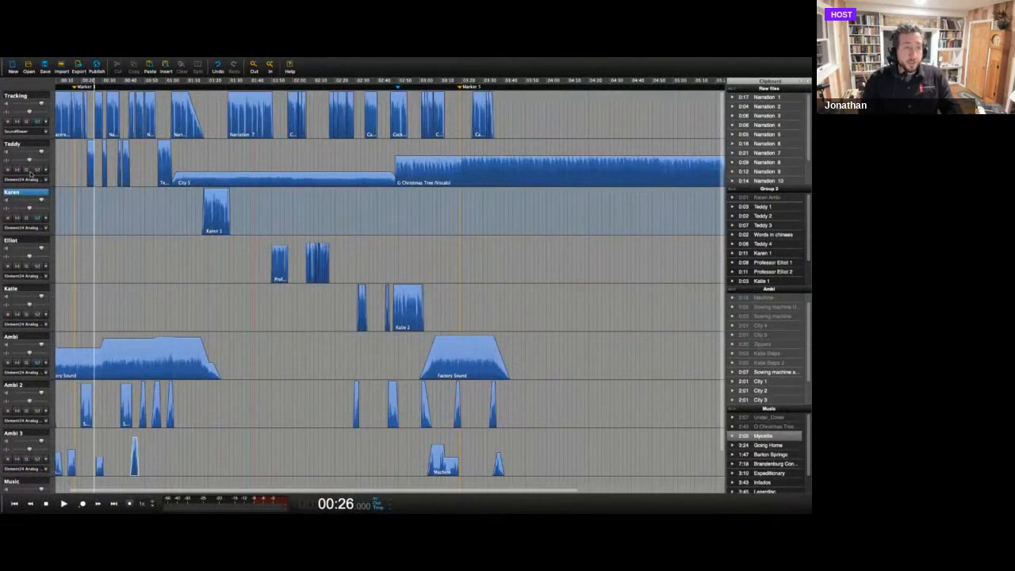
{"action": "left_click", "coordinate": [36, 171]}
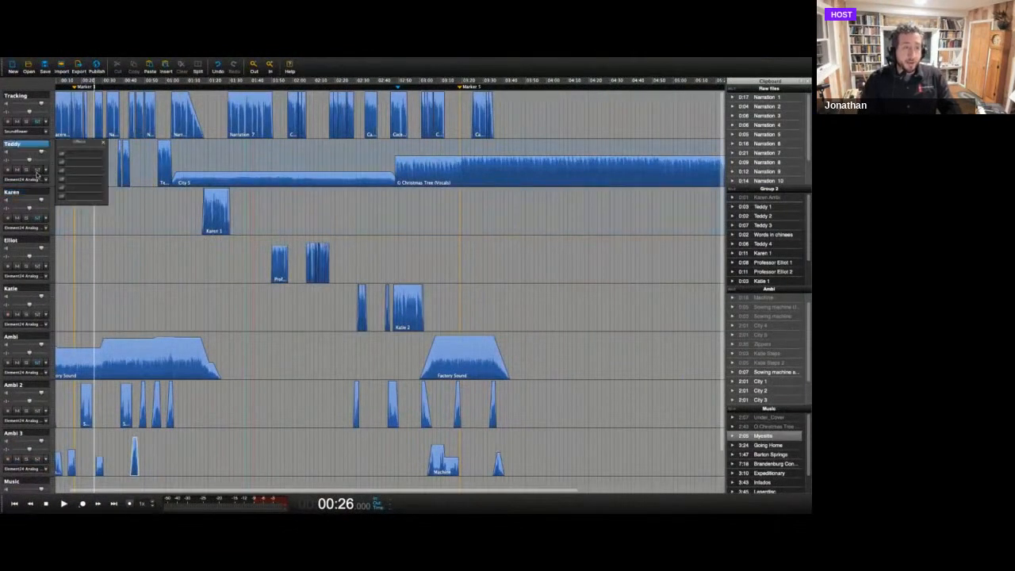
{"action": "left_click", "coordinate": [14, 65]}
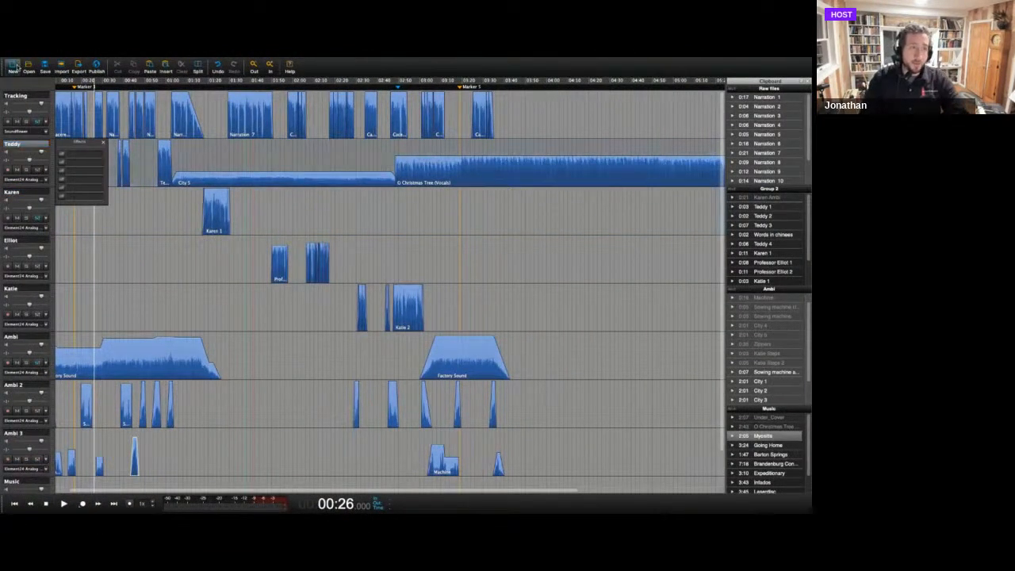
{"action": "left_click", "coordinate": [406, 236]}
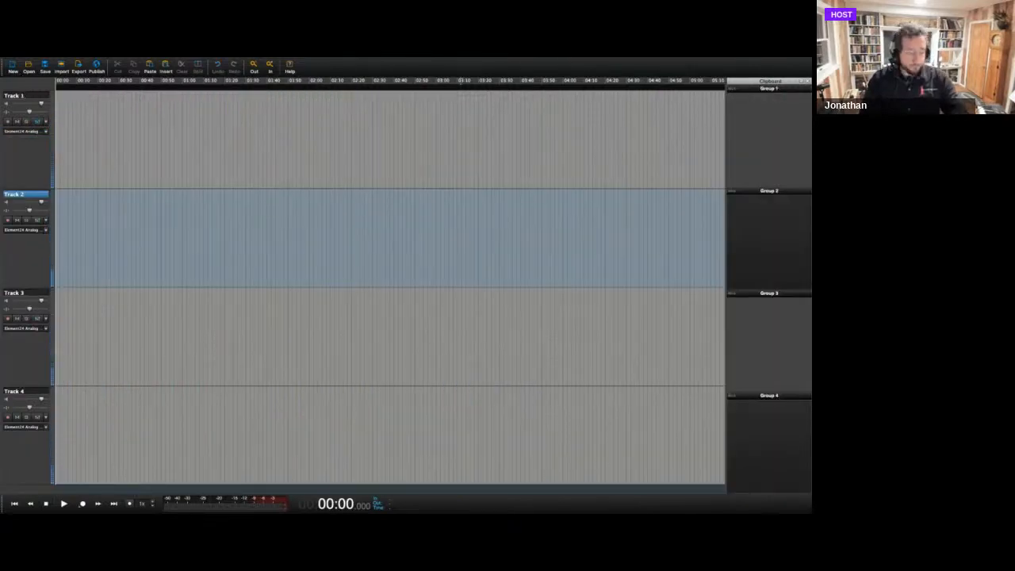
Take the new session out of full screen and add the Lots of noise file from the desktop to Track 1 at about 00:51.
{"action": "mouse_move", "coordinate": [4, 59]}
{"action": "left_click", "coordinate": [24, 74]}
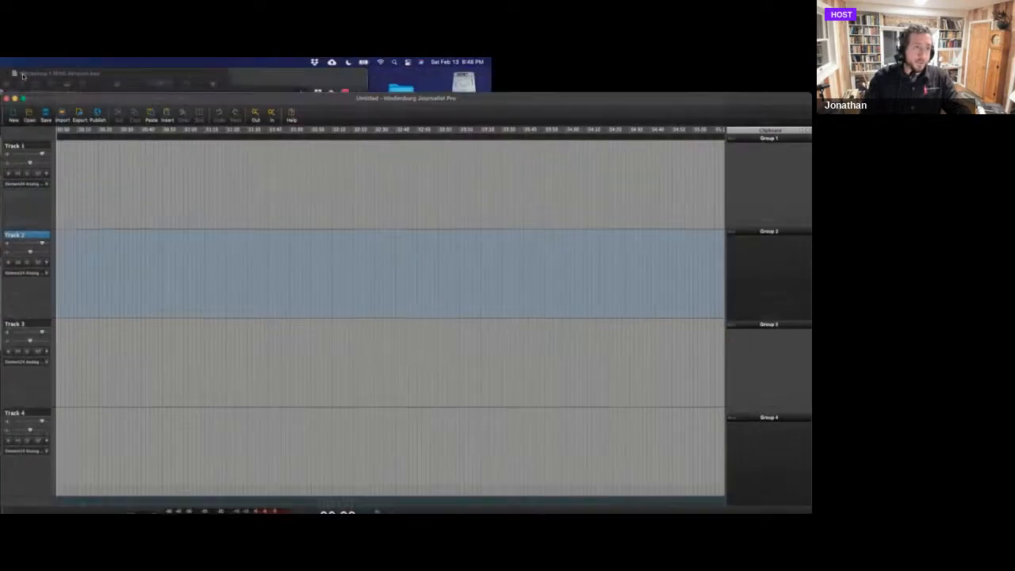
{"action": "left_click_drag", "start_coordinate": [97, 132], "coordinate": [132, 105]}
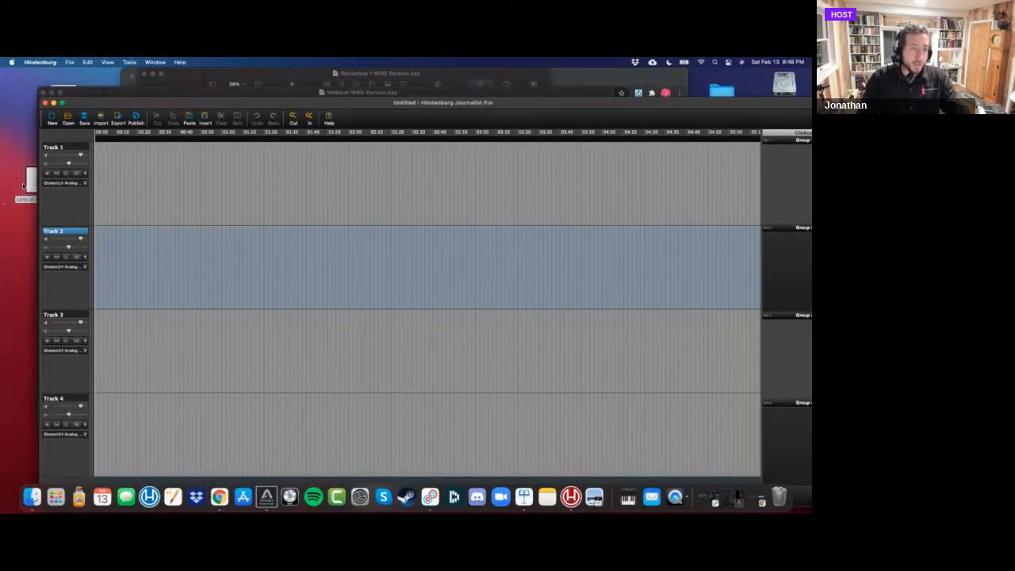
{"action": "left_click_drag", "start_coordinate": [31, 178], "coordinate": [204, 195]}
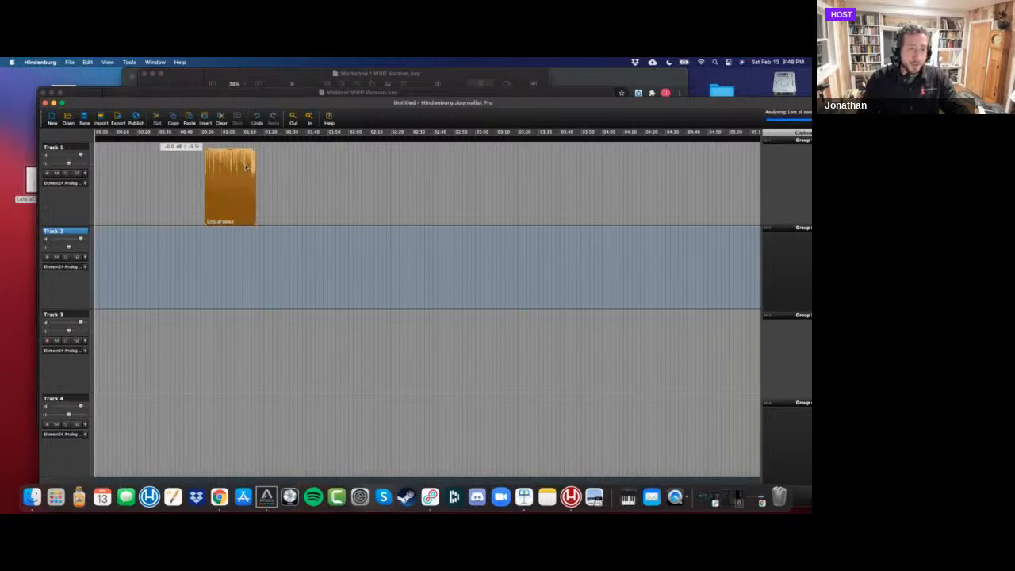
{"action": "left_click_drag", "start_coordinate": [214, 112], "coordinate": [200, 106]}
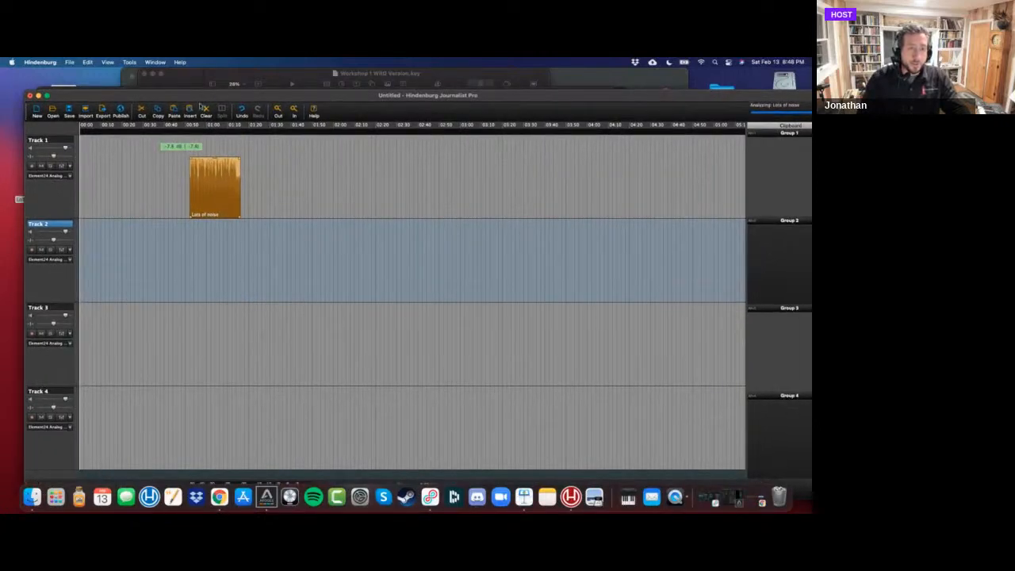
Play the first few seconds of the Lots of noise clip from its start to listen to the background noise.
{"action": "left_click", "coordinate": [205, 131]}
{"action": "key", "text": "super+plus"}
{"action": "key", "text": "super+plus"}
{"action": "key", "text": "super+plus"}
{"action": "key", "text": "super+plus"}
{"action": "key", "text": "super+plus"}
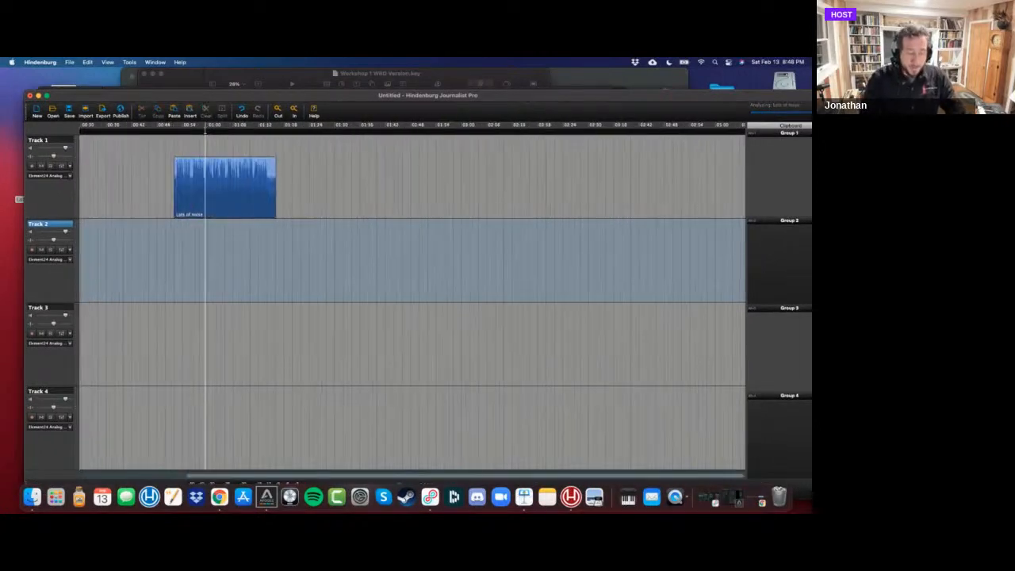
{"action": "left_click", "coordinate": [119, 129]}
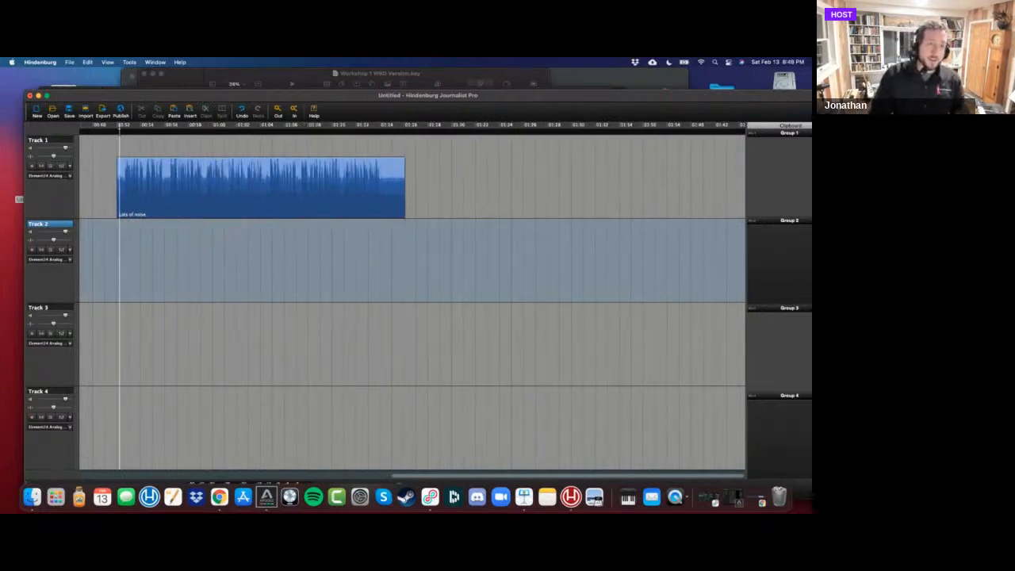
{"action": "key", "text": "space"}
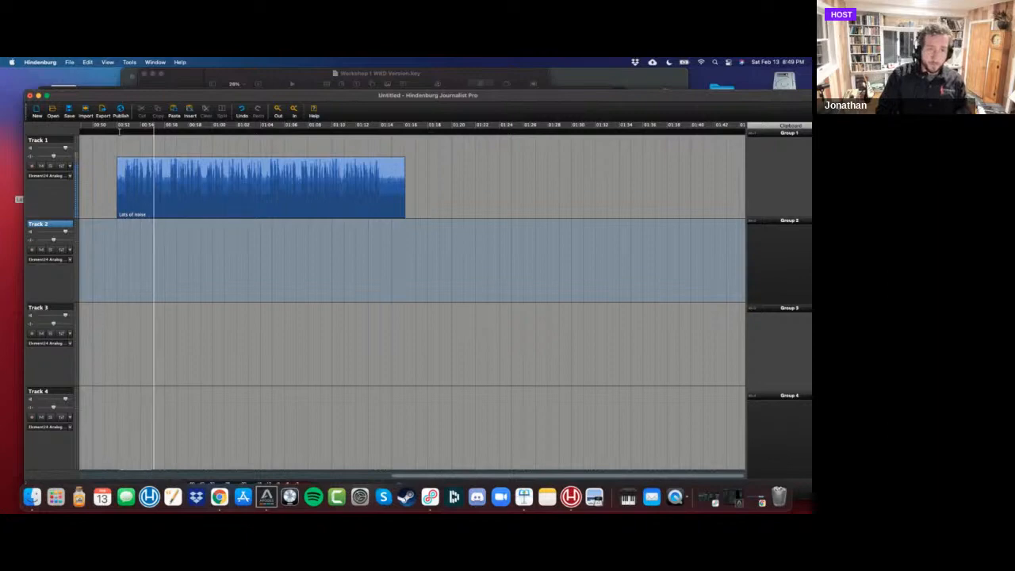
{"action": "key", "text": "space"}
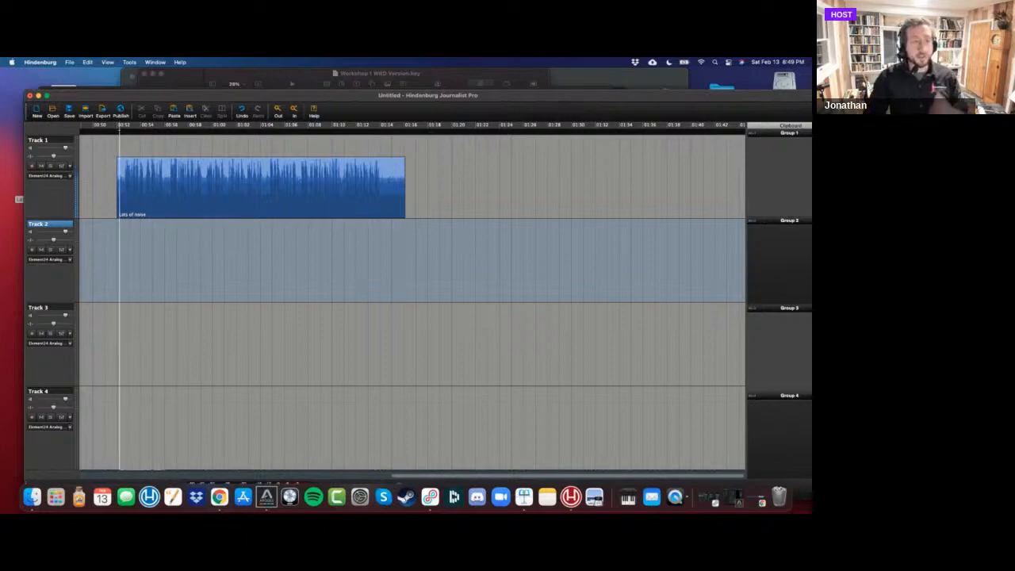
Add the Compressor effect to Track 1 and show its controls.
{"action": "left_click", "coordinate": [62, 167]}
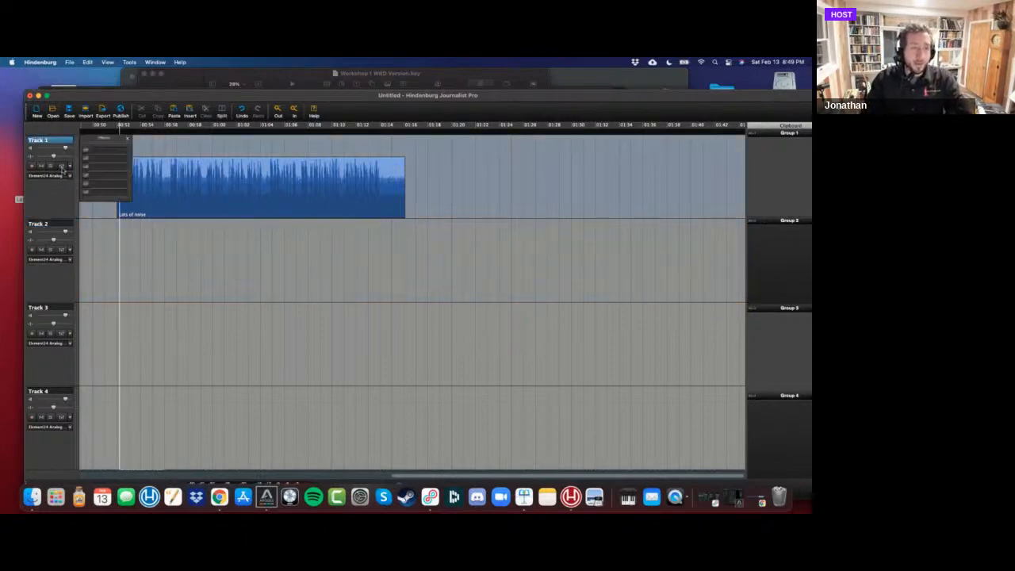
{"action": "left_click", "coordinate": [108, 154]}
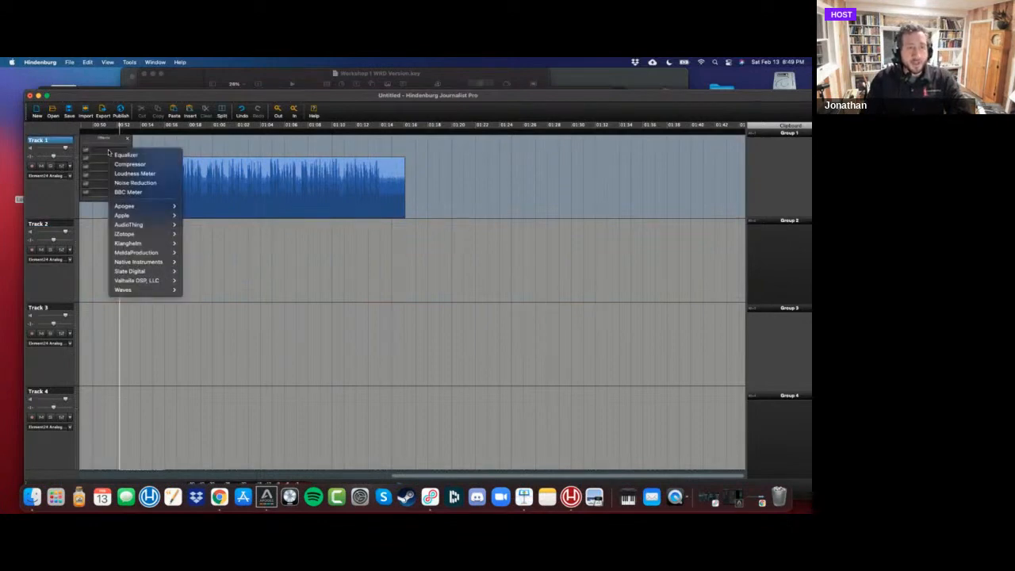
{"action": "left_click", "coordinate": [130, 165]}
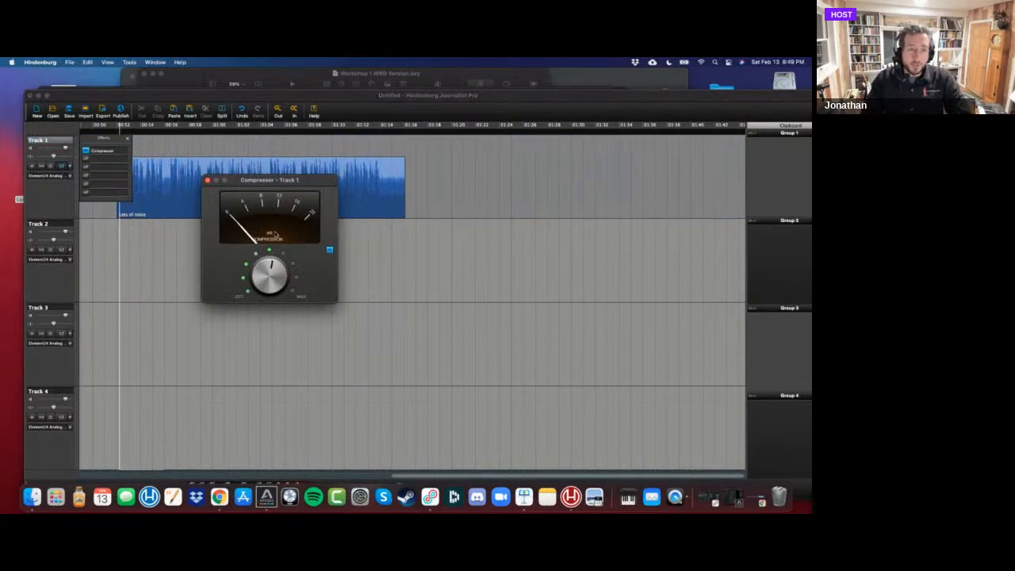
{"action": "left_click", "coordinate": [207, 181]}
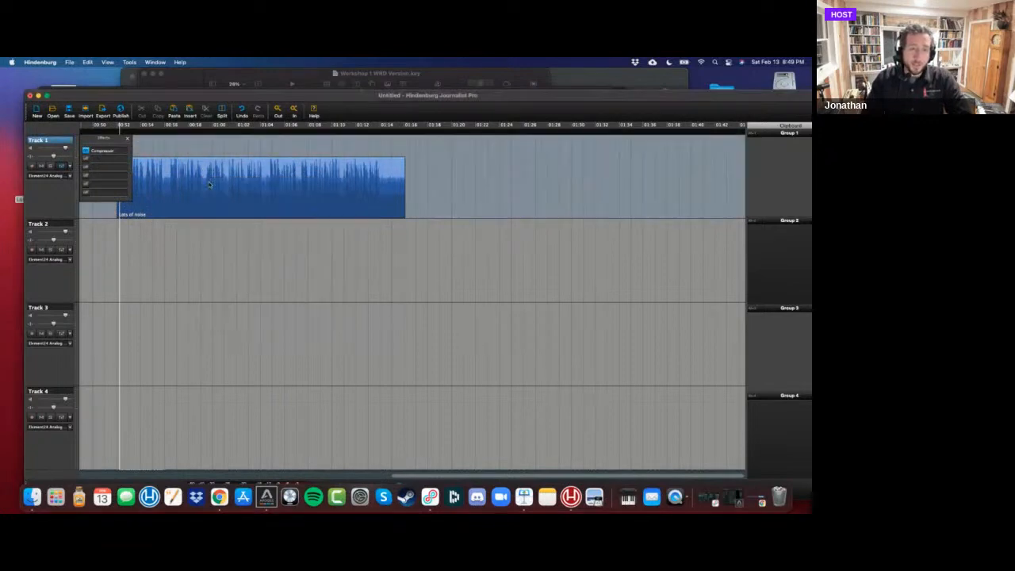
{"action": "left_click", "coordinate": [122, 154]}
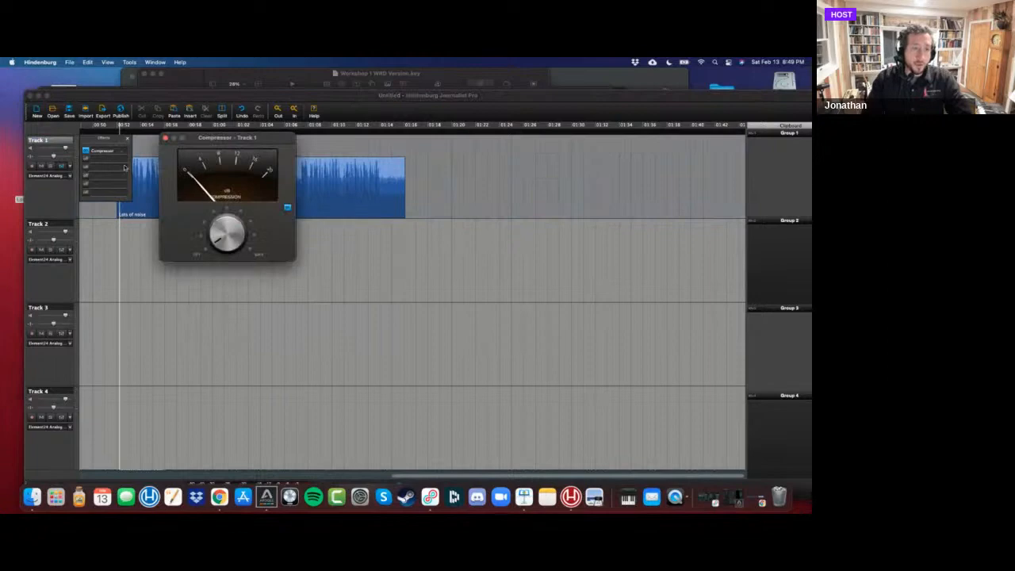
Replace Track 1's Compressor with Noise Reduction and move the effect's window below the clip.
{"action": "left_click", "coordinate": [122, 158]}
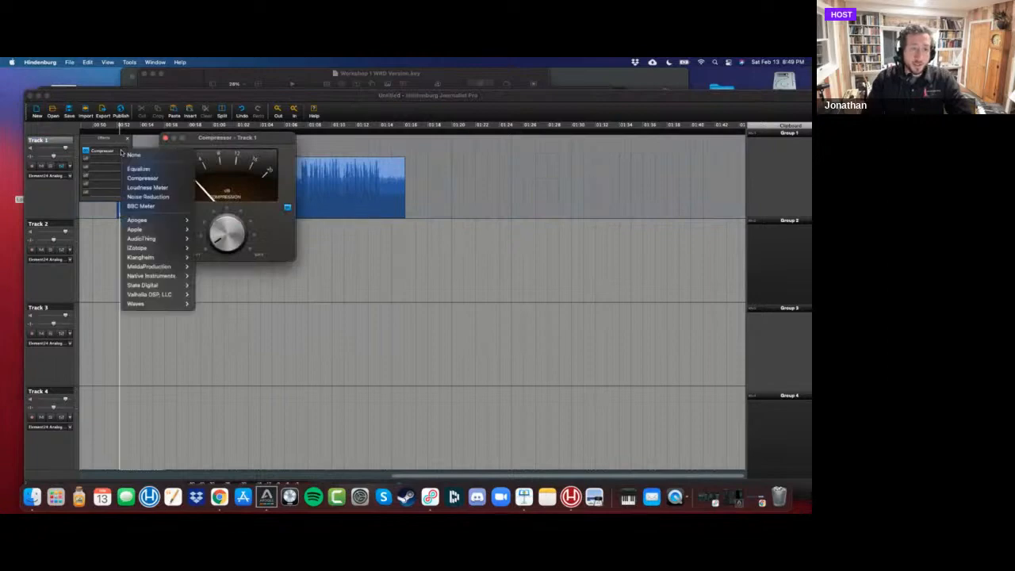
{"action": "left_click", "coordinate": [156, 196]}
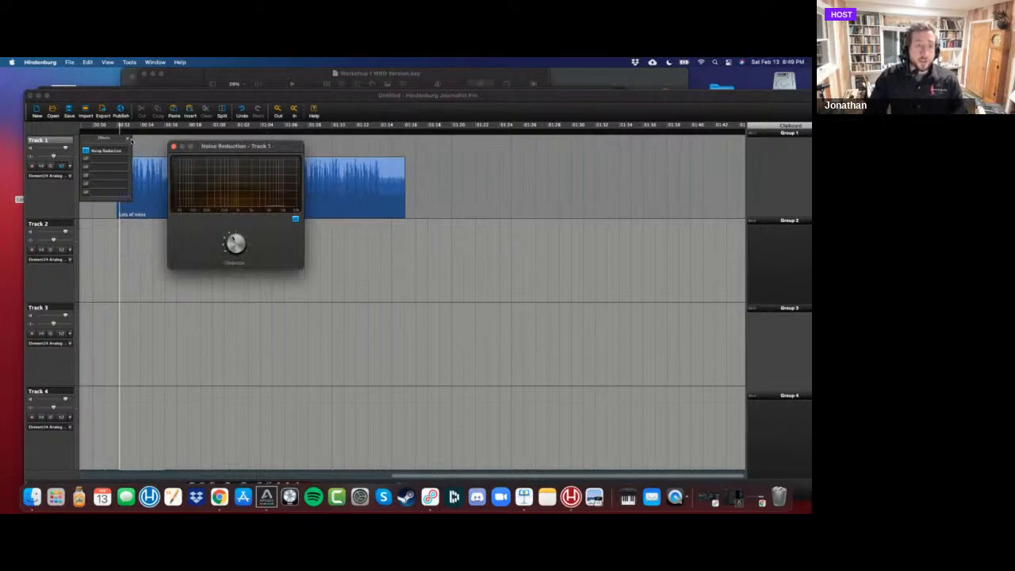
{"action": "left_click", "coordinate": [128, 138]}
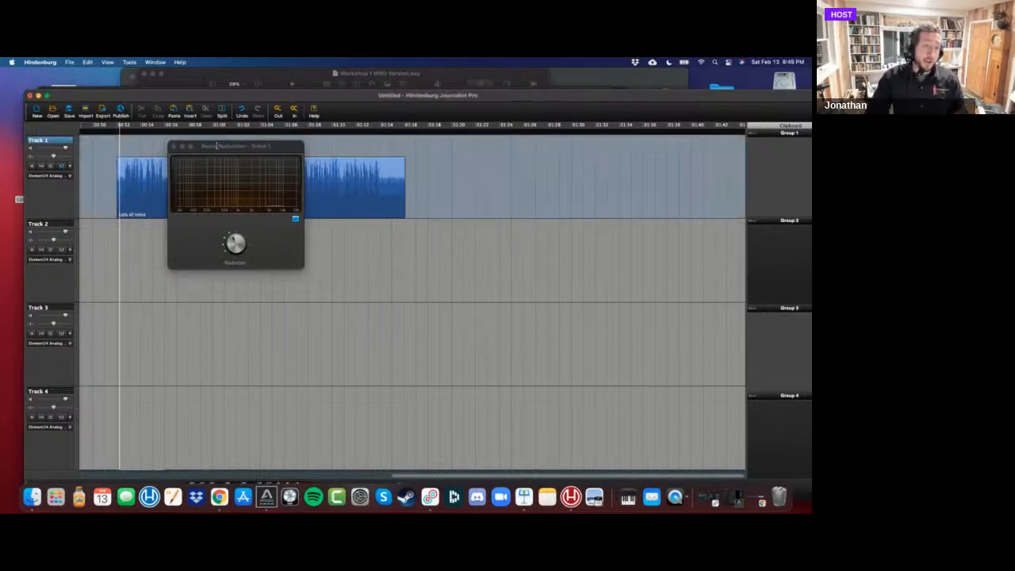
{"action": "left_click_drag", "start_coordinate": [217, 145], "coordinate": [153, 234]}
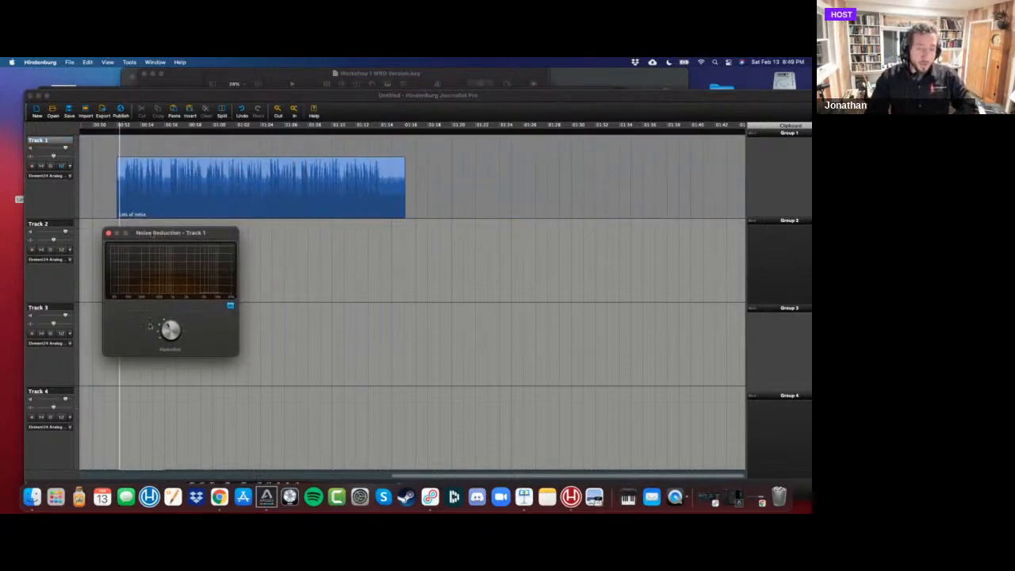
Play the Lots of noise clip from its start to hear Track 1's Noise Reduction, and close the effect's window.
{"action": "key", "text": "space"}
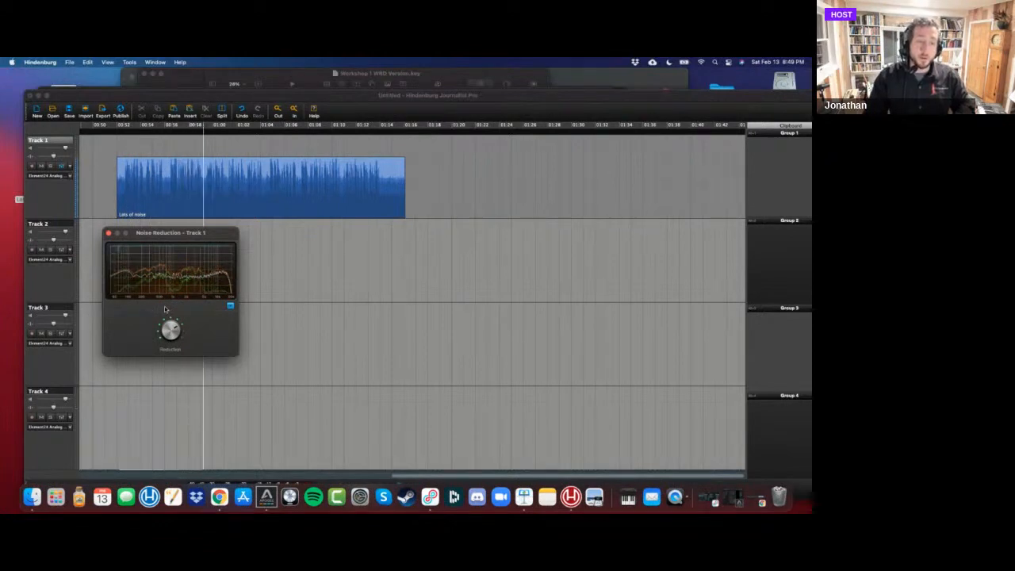
{"action": "key", "text": "space"}
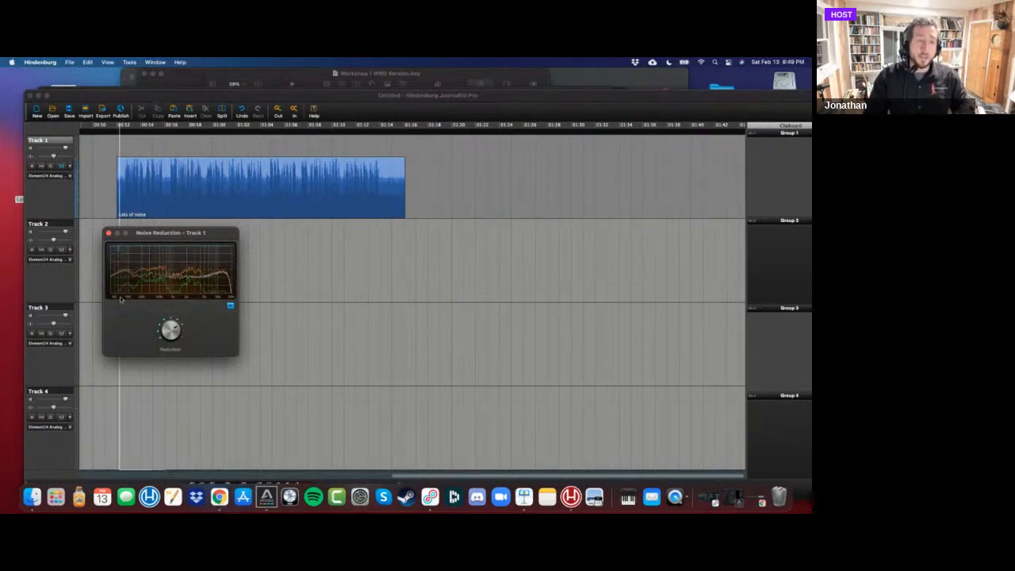
{"action": "left_click", "coordinate": [110, 234]}
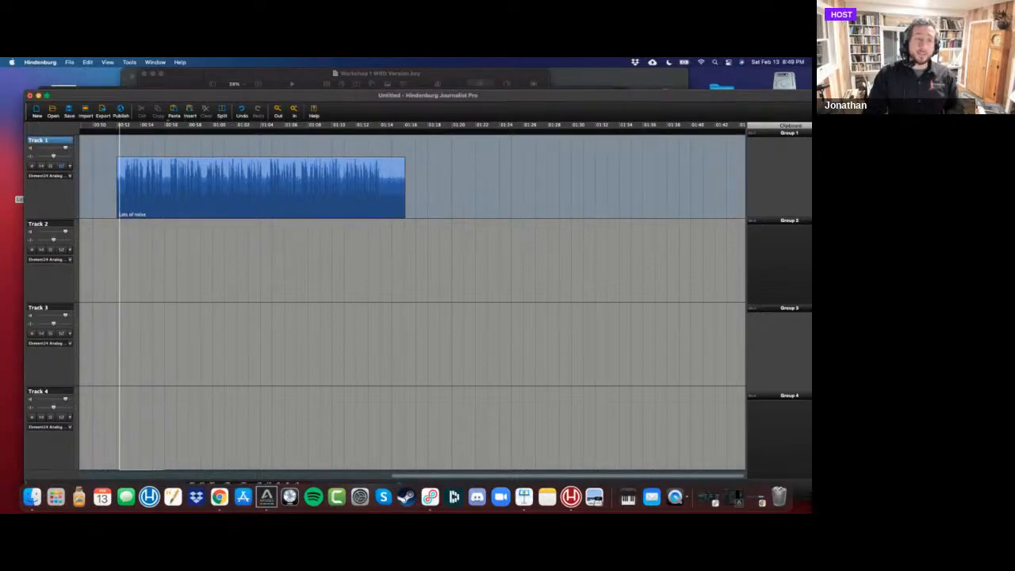
Move the session window down and bring the Webinar WRD Version presentation in Keynote to the front at its Q & A slide.
{"action": "left_click_drag", "start_coordinate": [151, 100], "coordinate": [117, 145]}
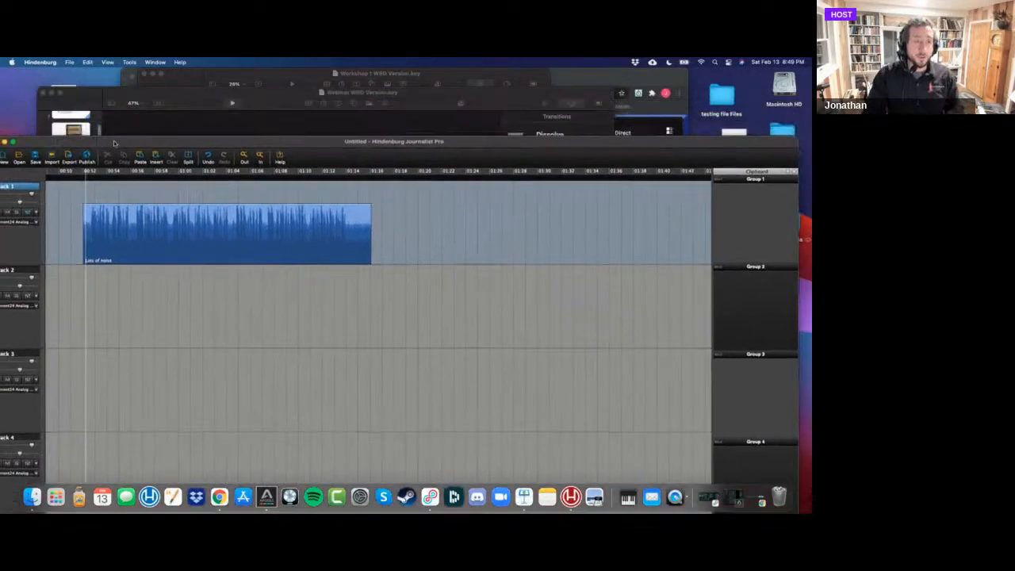
{"action": "left_click", "coordinate": [184, 106]}
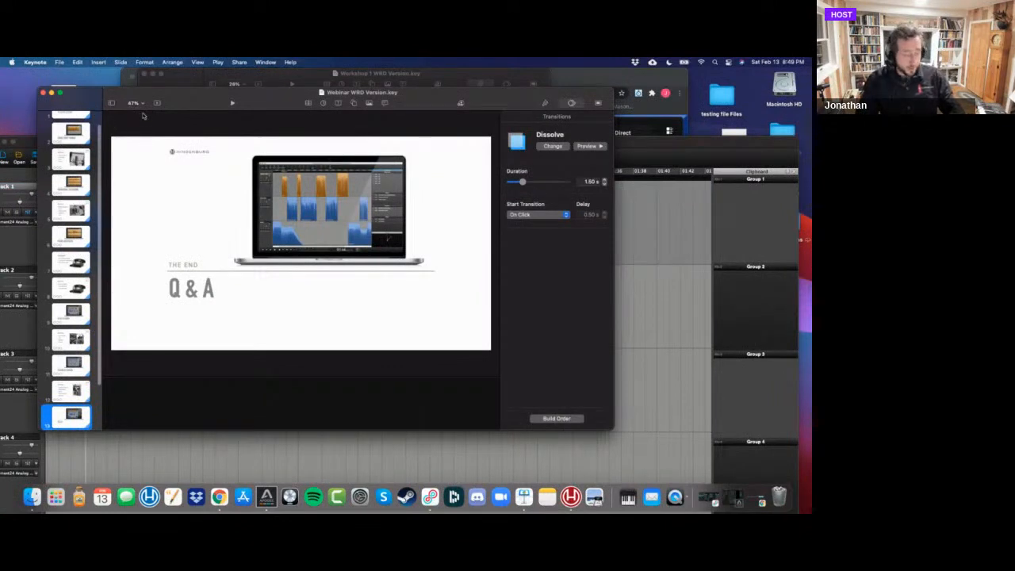
{"action": "key", "text": "super+Tab"}
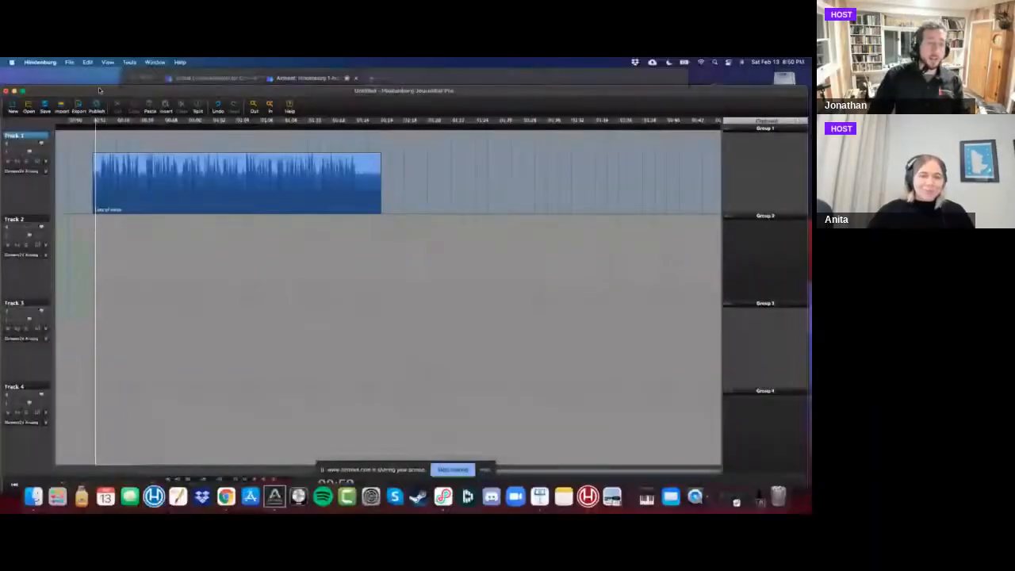
Open the session properties in Hindenburg and view the general info, the track list and the clipboard groups.
{"action": "left_click", "coordinate": [70, 62]}
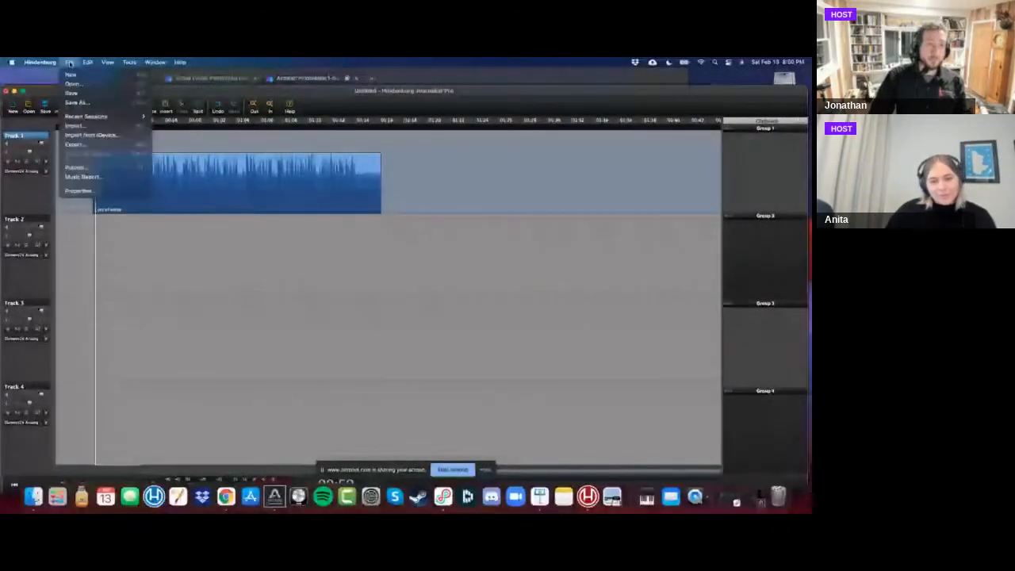
{"action": "left_click", "coordinate": [78, 191]}
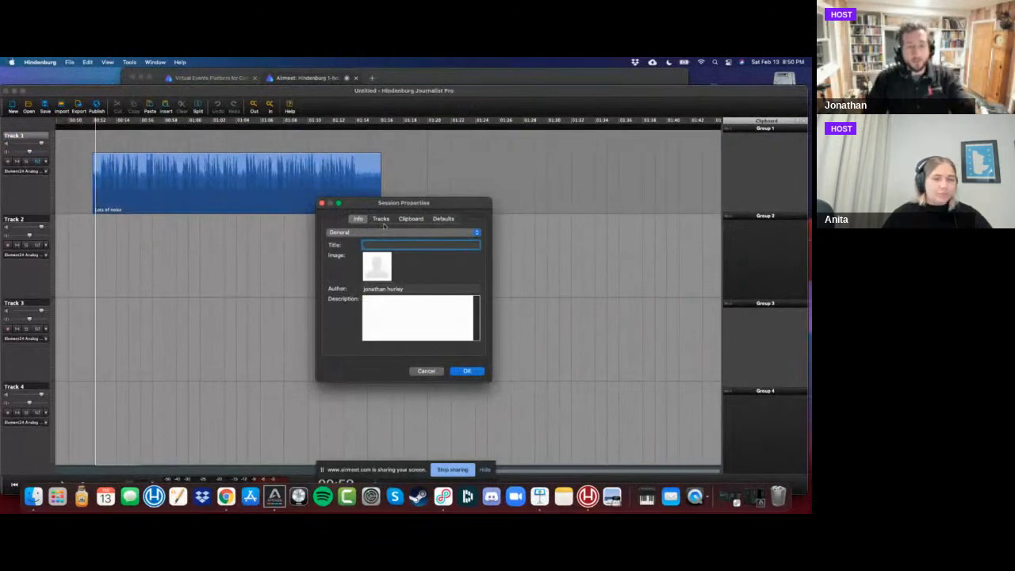
{"action": "left_click", "coordinate": [383, 220]}
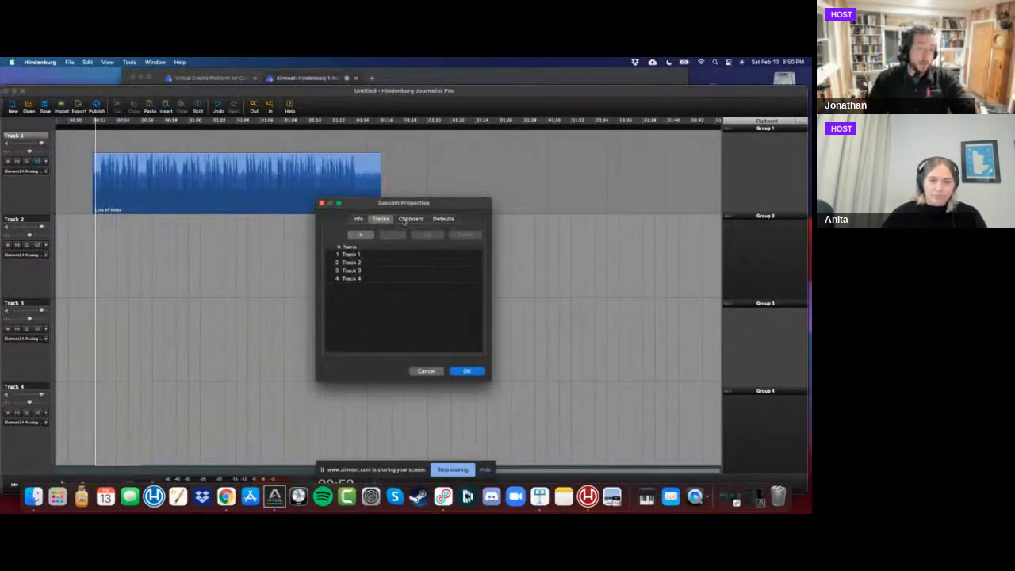
{"action": "left_click", "coordinate": [410, 220]}
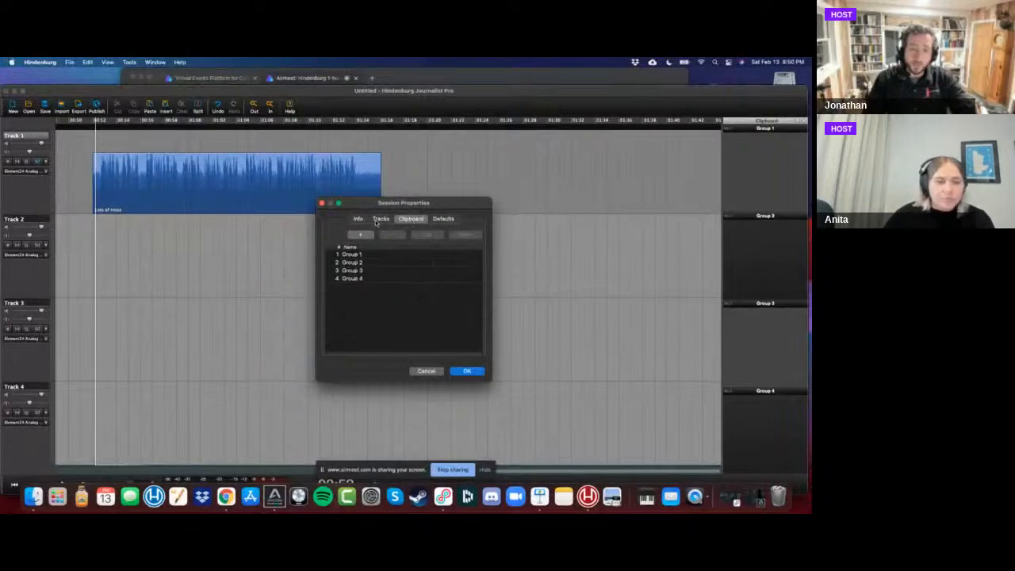
Try adding a track named Host to the session's track list and view the options for saving a default session.
{"action": "left_click", "coordinate": [380, 220]}
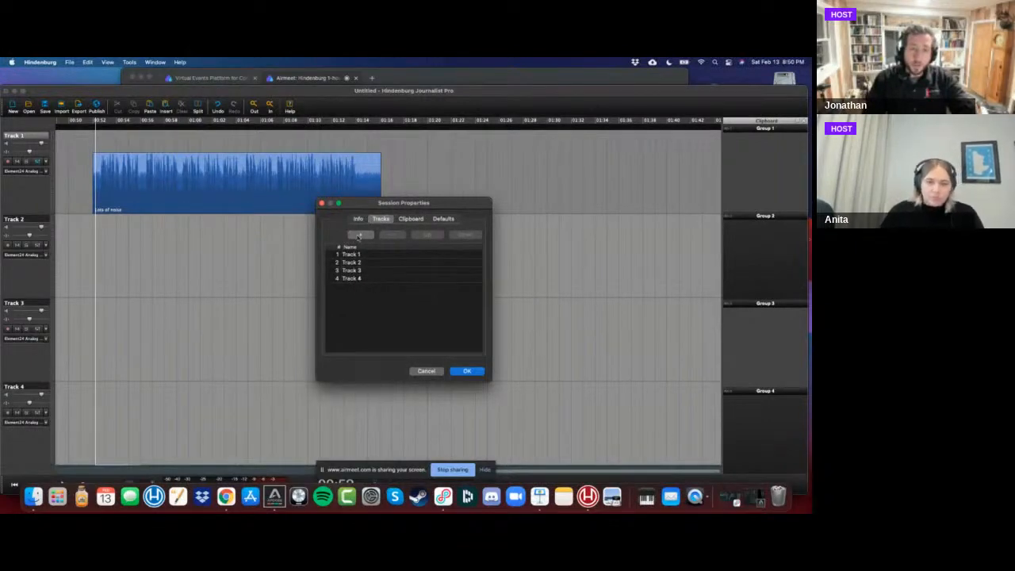
{"action": "left_click", "coordinate": [360, 235]}
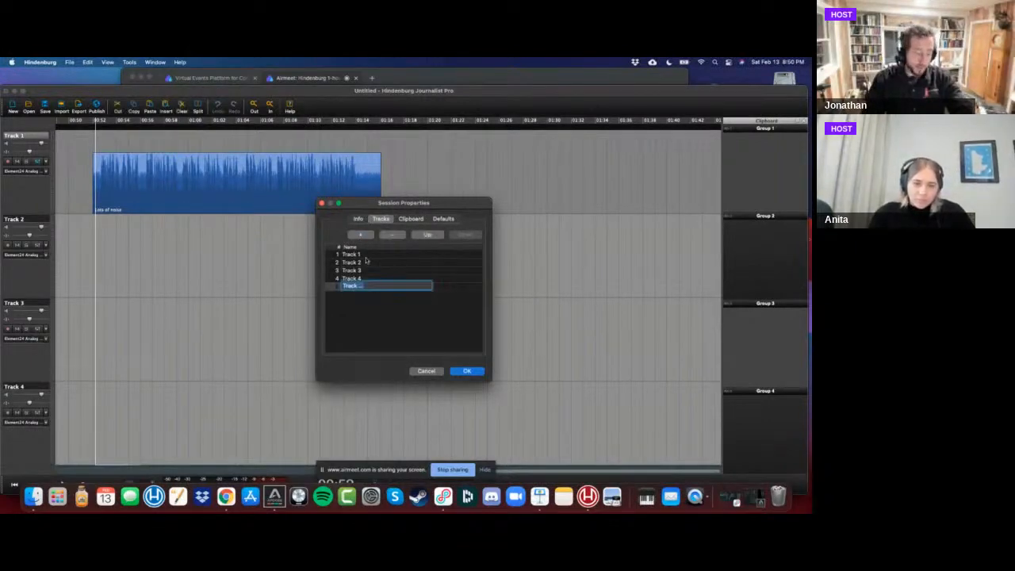
{"action": "type", "text": "Host"}
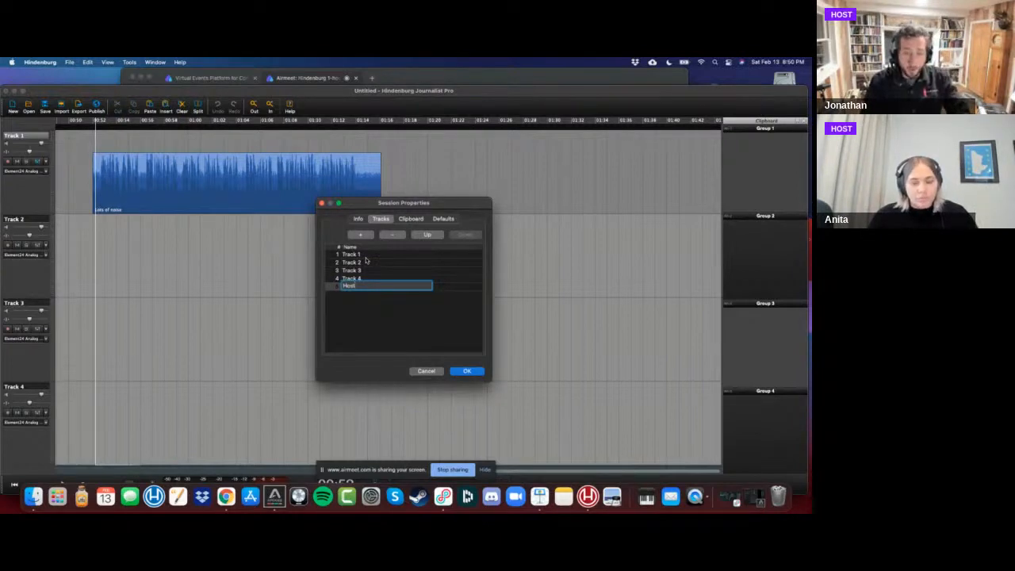
{"action": "key", "text": "Return"}
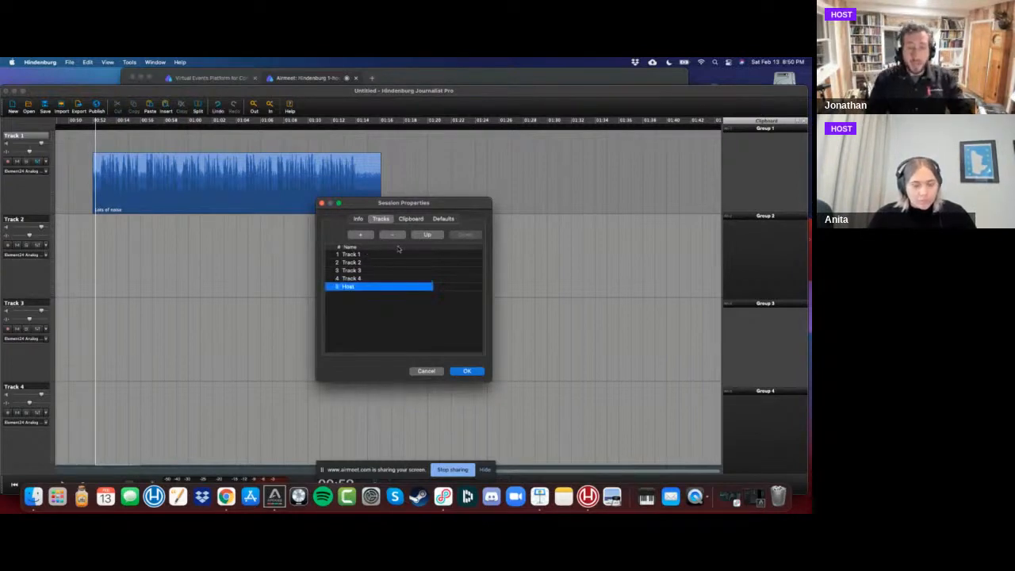
{"action": "left_click", "coordinate": [444, 219]}
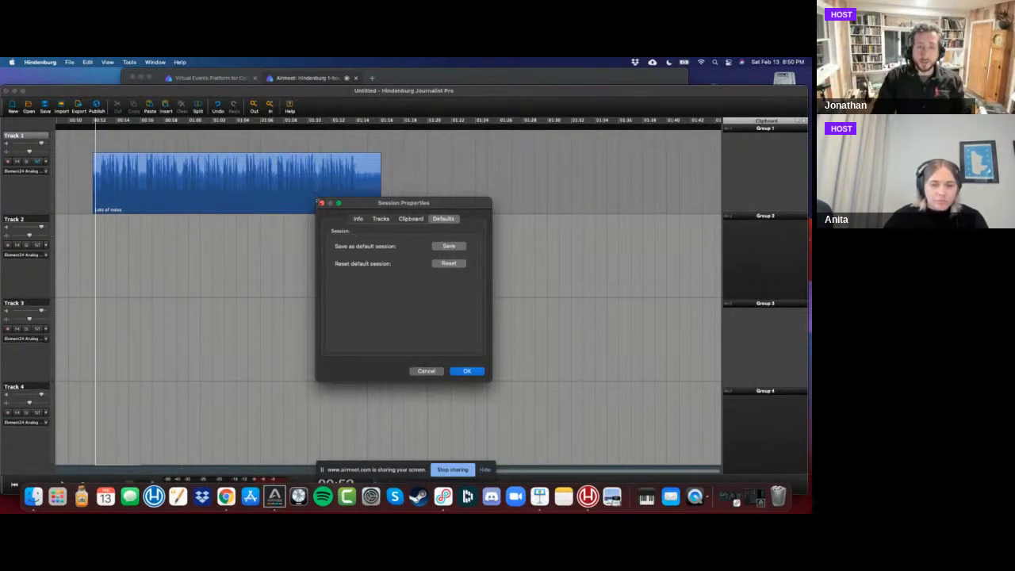
{"action": "left_click", "coordinate": [322, 204]}
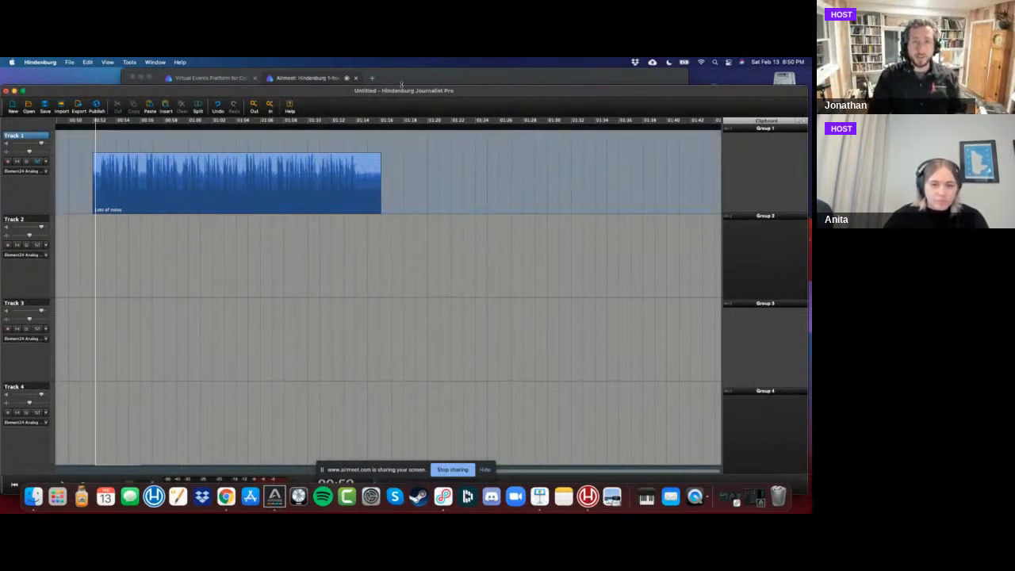
{"action": "key", "text": "super+Tab"}
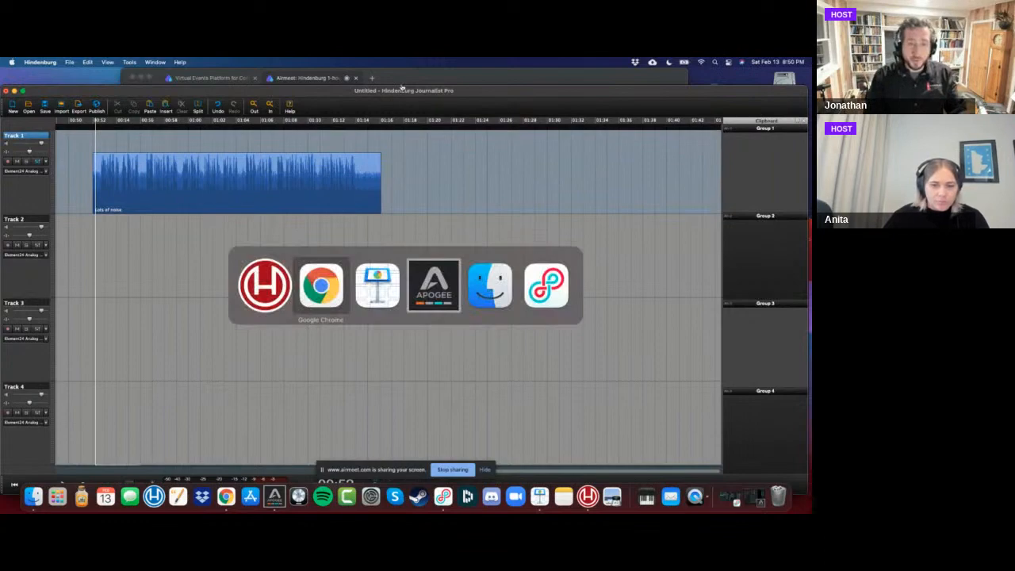
{"action": "key", "text": "super+Tab"}
{"action": "key", "text": "super+Tab"}
{"action": "key", "text": "super+Tab"}
{"action": "key", "text": "super+Tab"}
{"action": "key", "text": "super+Tab"}
{"action": "key", "text": "super+Tab"}
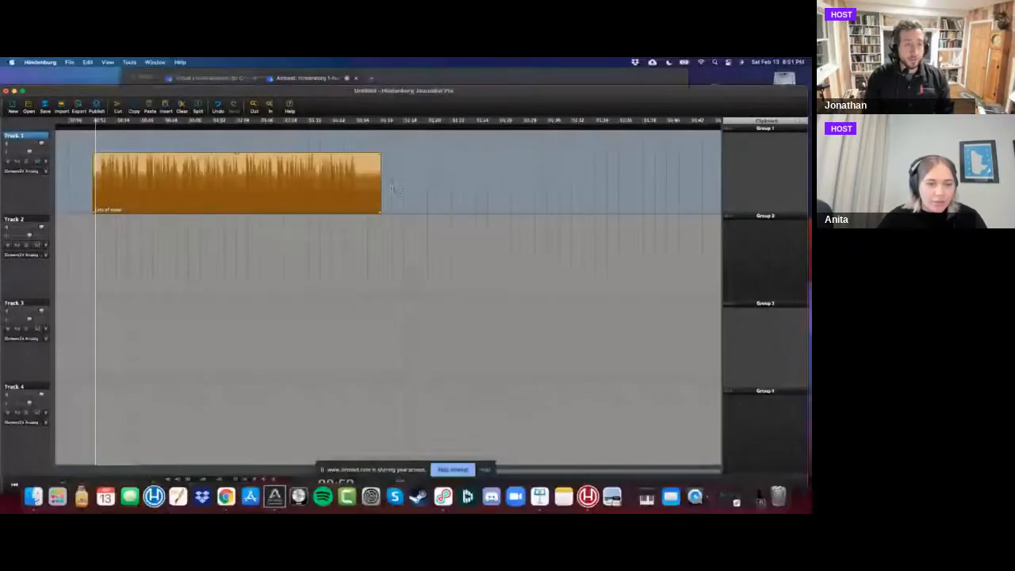
Trim the end of Track 1's Lots of noise clip to about 01:08 and place a copy of it on Track 2.
{"action": "left_click_drag", "start_coordinate": [381, 188], "coordinate": [310, 181]}
{"action": "left_click_drag", "start_coordinate": [351, 91], "coordinate": [354, 74]}
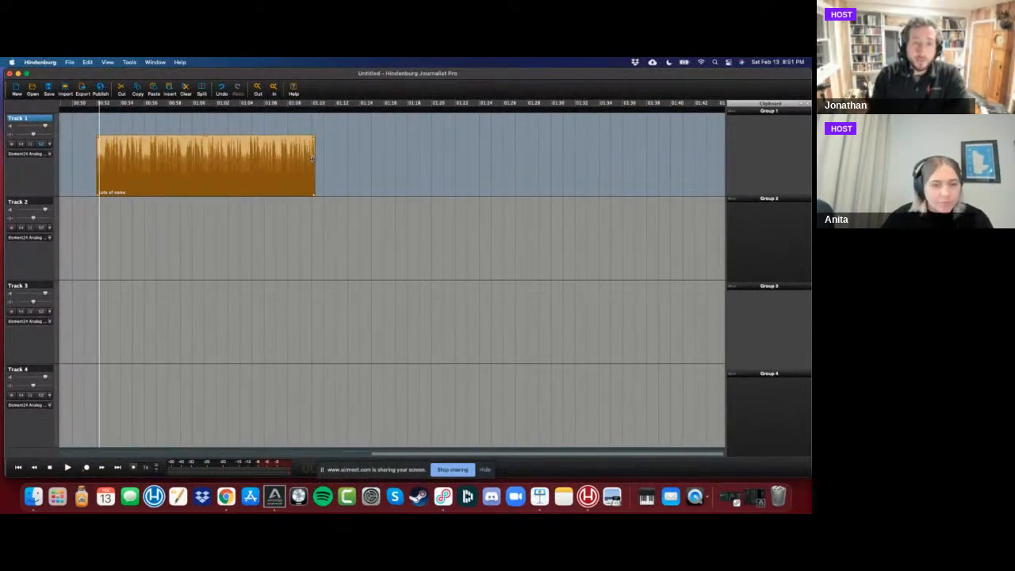
{"action": "left_click_drag", "start_coordinate": [313, 159], "coordinate": [459, 225]}
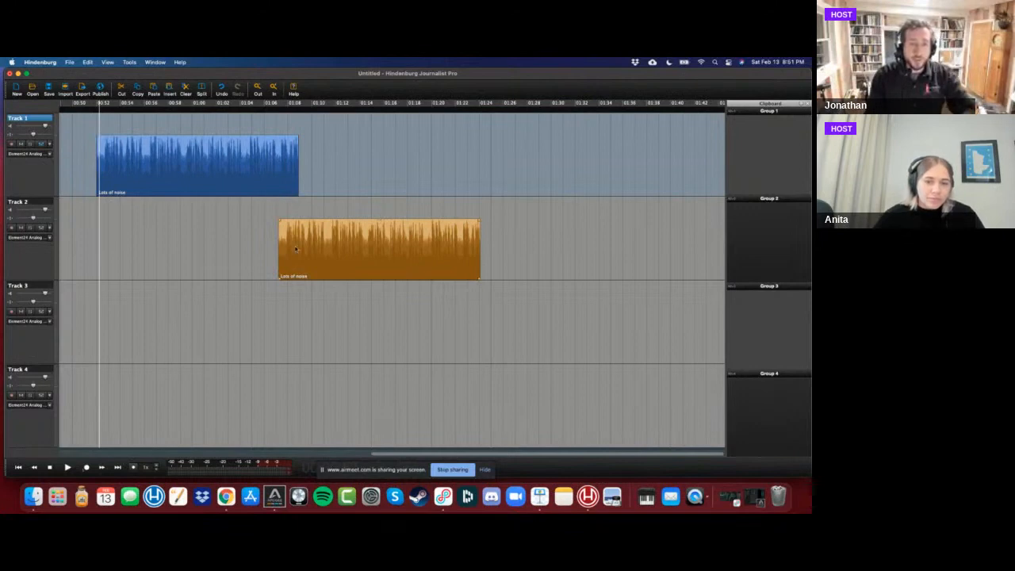
Move the Track 2 clip to start at about 01:05 and trim Track 1's clip to end just past that point.
{"action": "left_click_drag", "start_coordinate": [296, 249], "coordinate": [275, 249]}
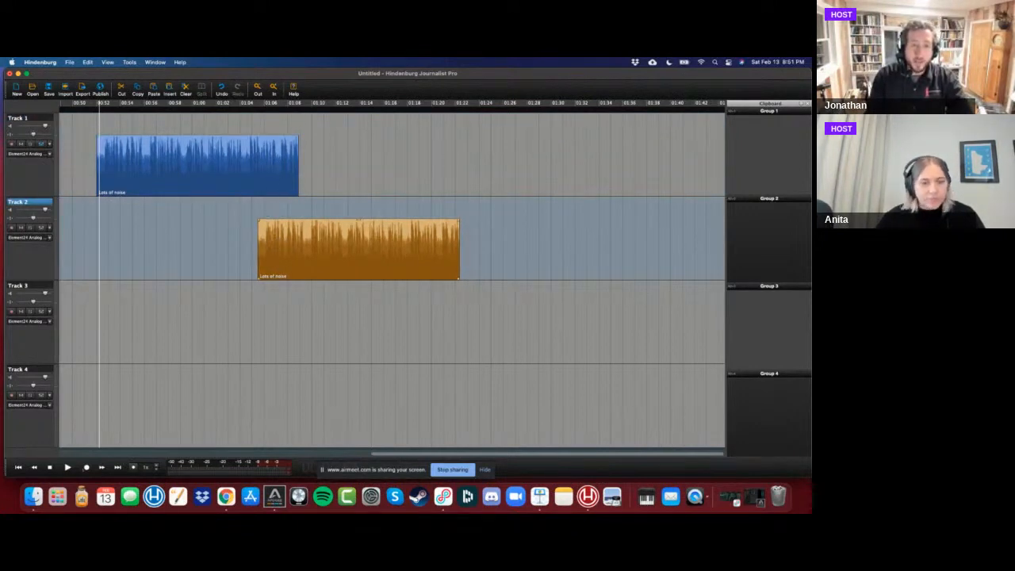
{"action": "left_click", "coordinate": [296, 182]}
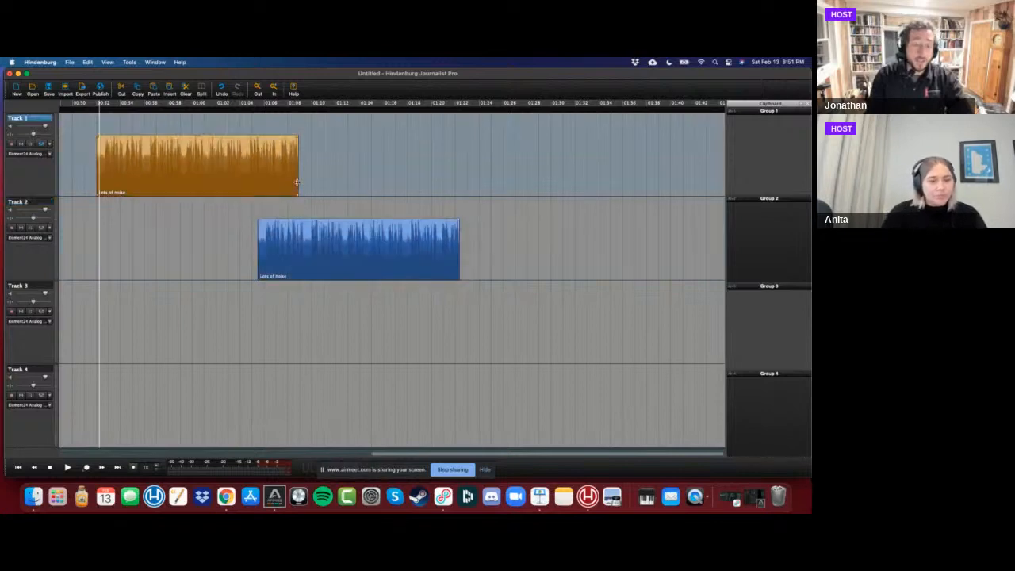
{"action": "left_click_drag", "start_coordinate": [297, 181], "coordinate": [263, 179]}
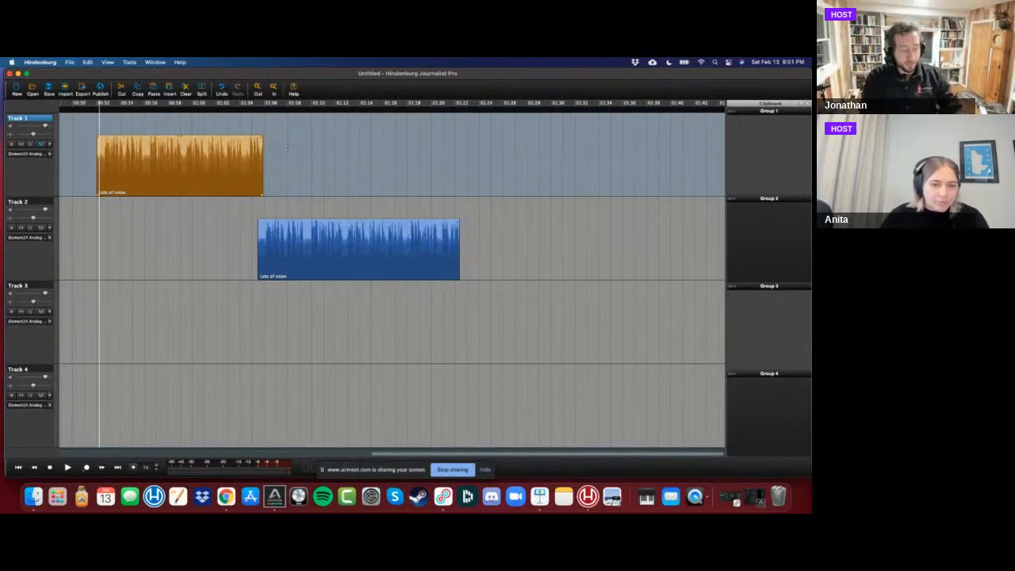
Switch to the Airmeet webinar page in Google Chrome.
{"action": "key", "text": "super+Tab"}
{"action": "key", "text": "Tab"}
{"action": "key", "text": "Tab"}
{"action": "key", "text": "Tab"}
{"action": "key", "text": "Tab"}
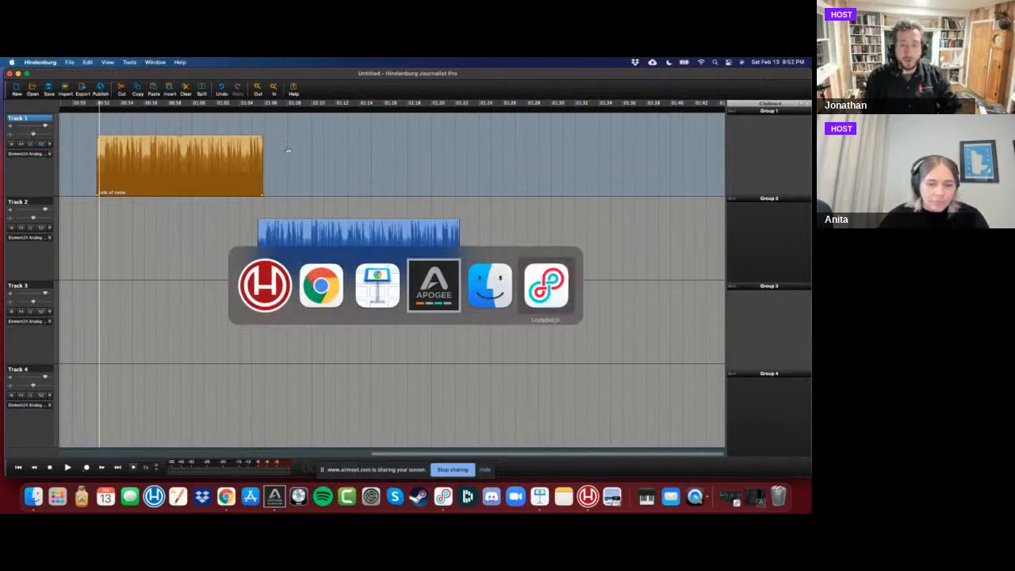
{"action": "key", "text": "Tab"}
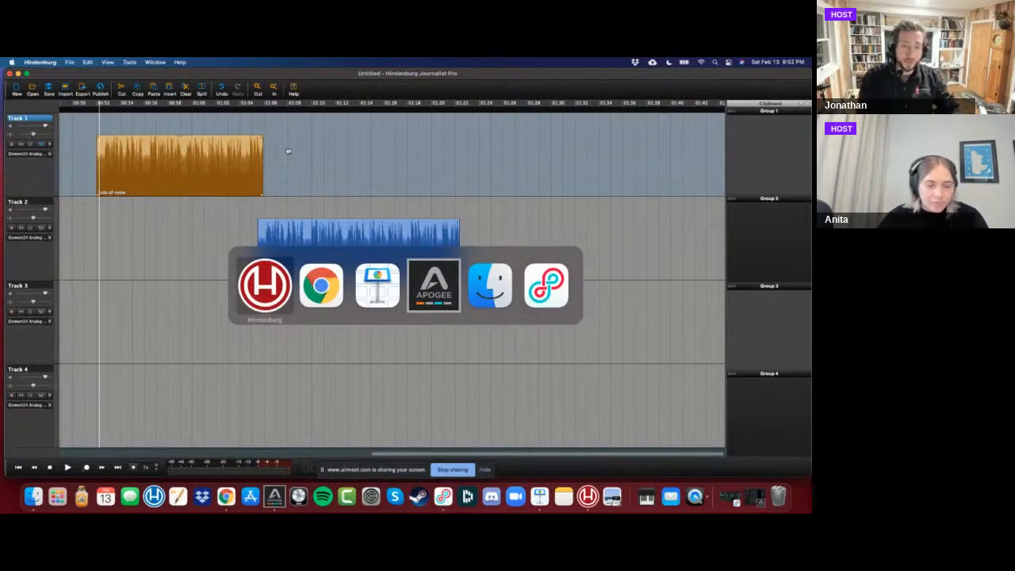
{"action": "key", "text": "Tab"}
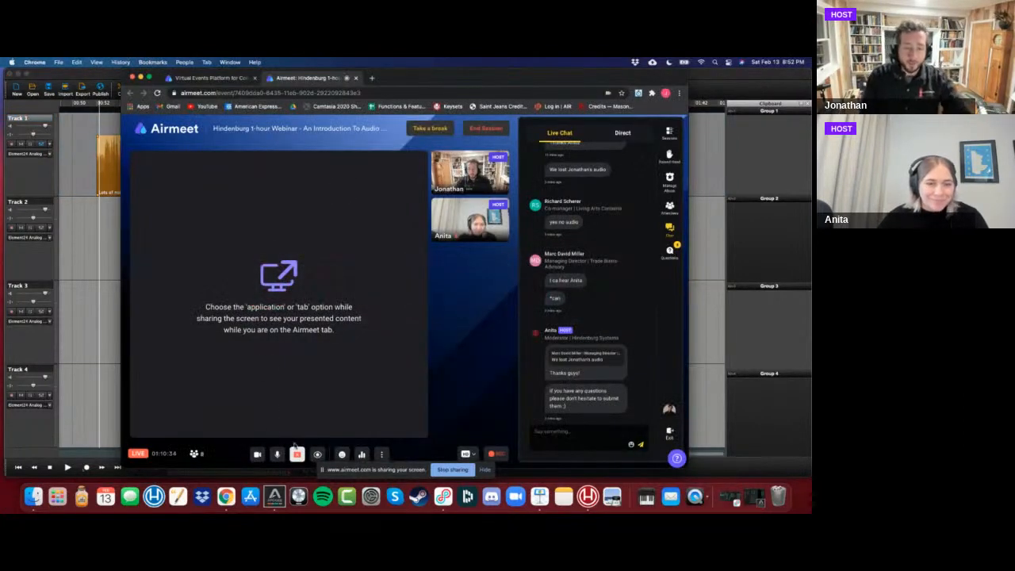